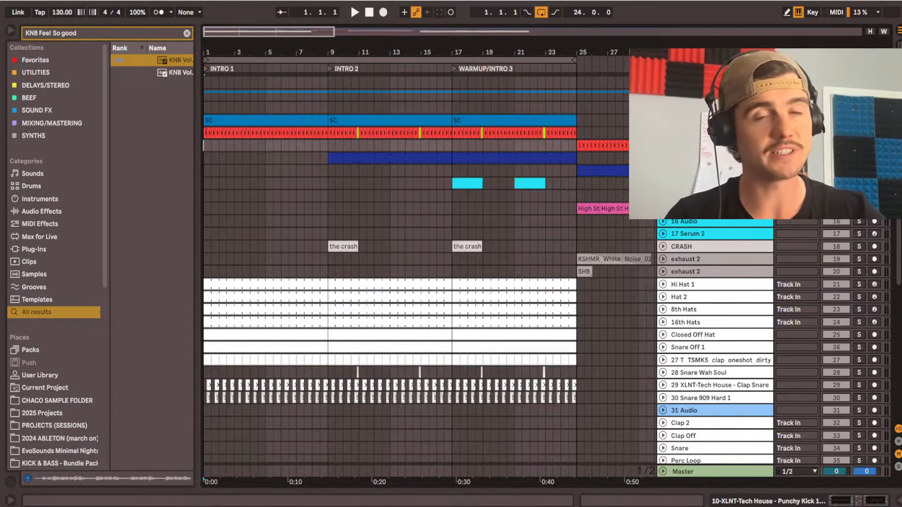
Survey the arrangement's sections and play it from the start of INTRO 1.
{"action": "scroll", "coordinate": [380, 188], "scroll_direction": "down", "scroll_amount": 3}
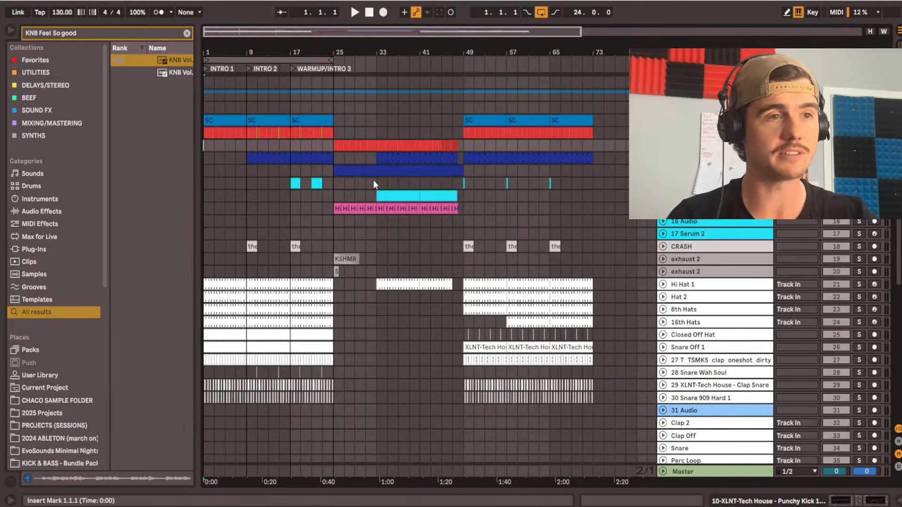
{"action": "left_click_drag", "start_coordinate": [337, 194], "coordinate": [614, 186]}
{"action": "left_click", "coordinate": [207, 180]}
{"action": "scroll", "coordinate": [260, 201], "scroll_direction": "up", "scroll_amount": 3}
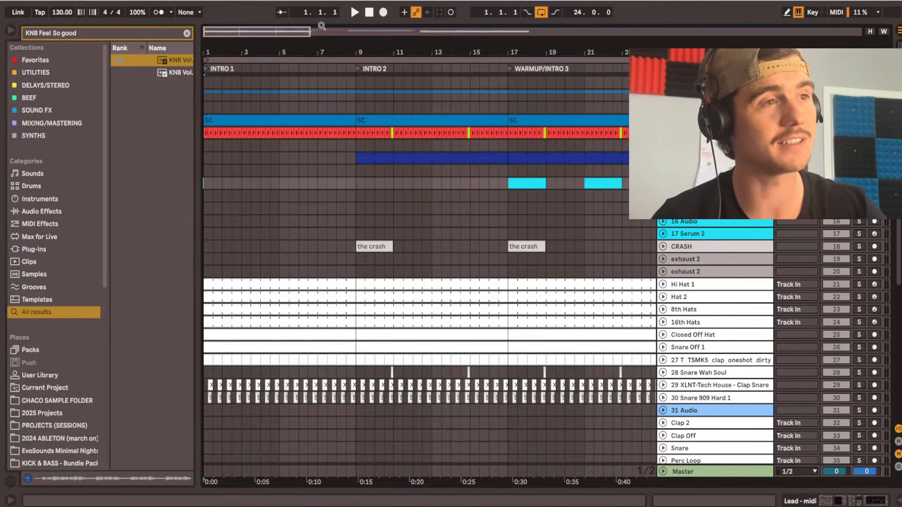
{"action": "key", "text": "minus"}
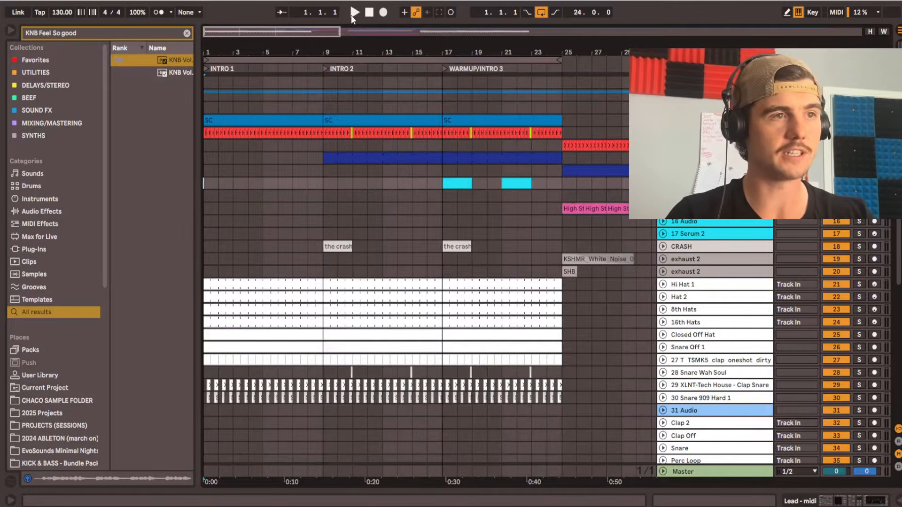
{"action": "left_click", "coordinate": [352, 15]}
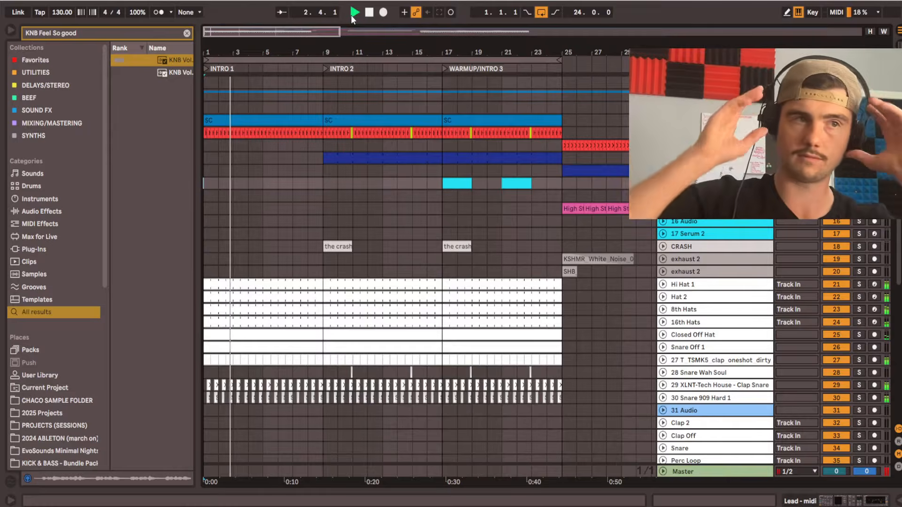
Examine the kick, hat, clap, snare, background vocal and crash tracks up close while INTRO 1 and INTRO 2 play.
{"action": "scroll", "coordinate": [213, 136], "scroll_direction": "up", "scroll_amount": 5}
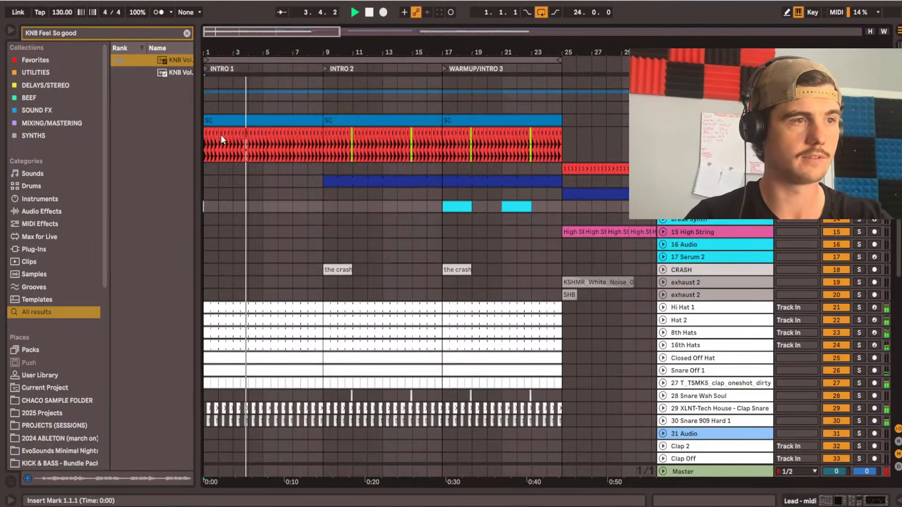
{"action": "scroll", "coordinate": [219, 138], "scroll_direction": "up", "scroll_amount": 5}
{"action": "scroll", "coordinate": [368, 160], "scroll_direction": "up", "scroll_amount": 2}
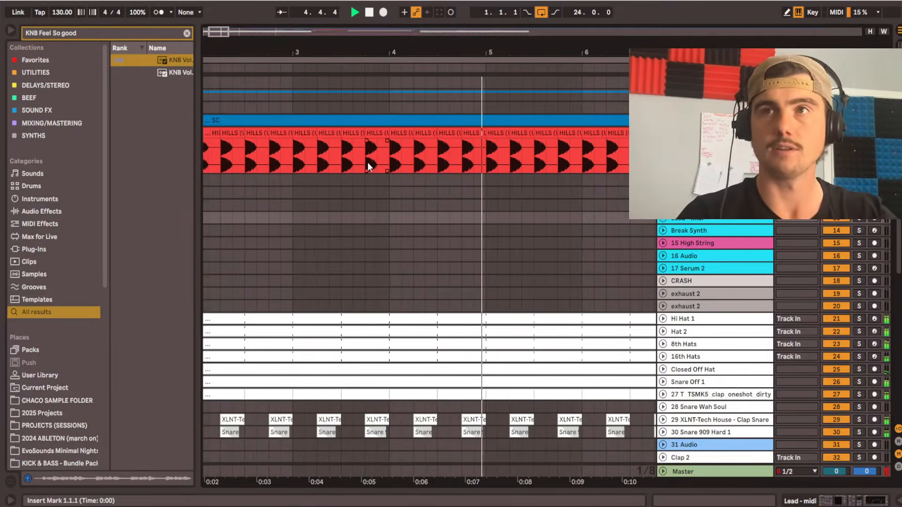
{"action": "scroll", "coordinate": [365, 167], "scroll_direction": "down", "scroll_amount": 3}
{"action": "scroll", "coordinate": [388, 323], "scroll_direction": "down", "scroll_amount": 5}
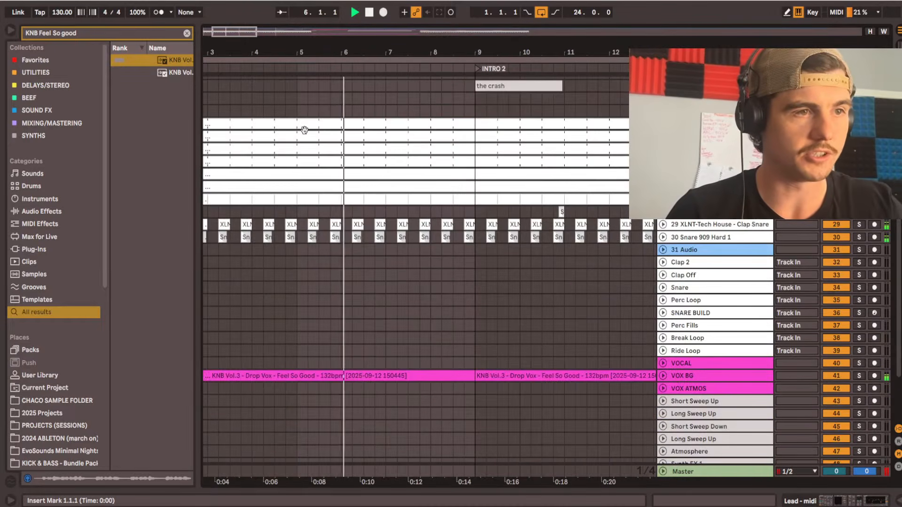
{"action": "scroll", "coordinate": [494, 237], "scroll_direction": "up", "scroll_amount": 5}
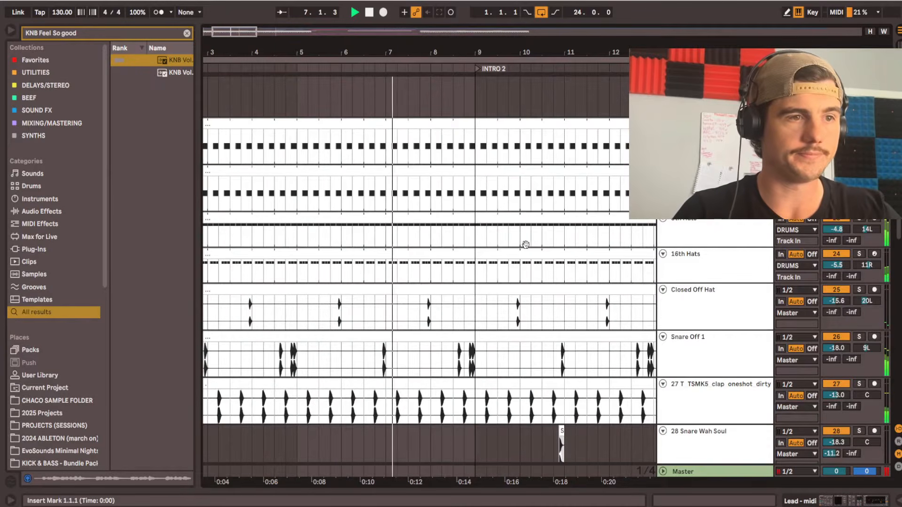
{"action": "scroll", "coordinate": [493, 237], "scroll_direction": "down", "scroll_amount": 5}
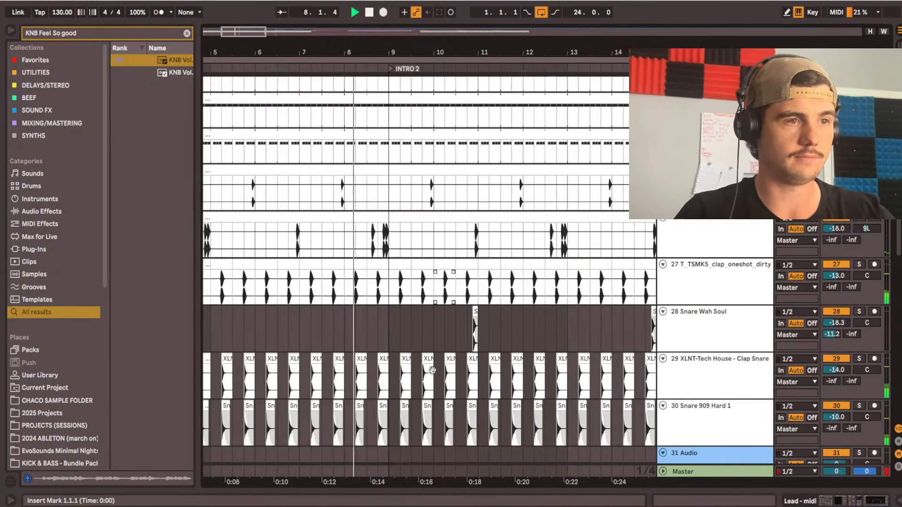
{"action": "scroll", "coordinate": [432, 235], "scroll_direction": "down", "scroll_amount": 5}
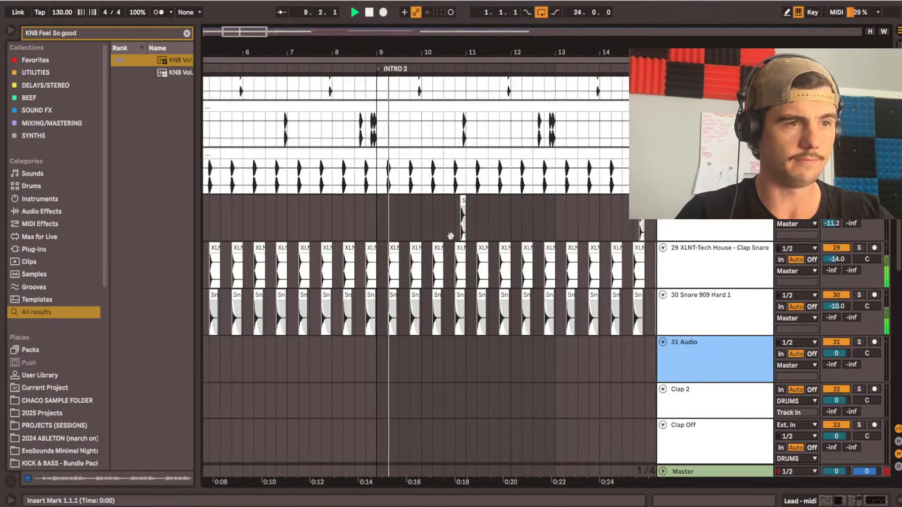
{"action": "scroll", "coordinate": [455, 250], "scroll_direction": "down", "scroll_amount": 10}
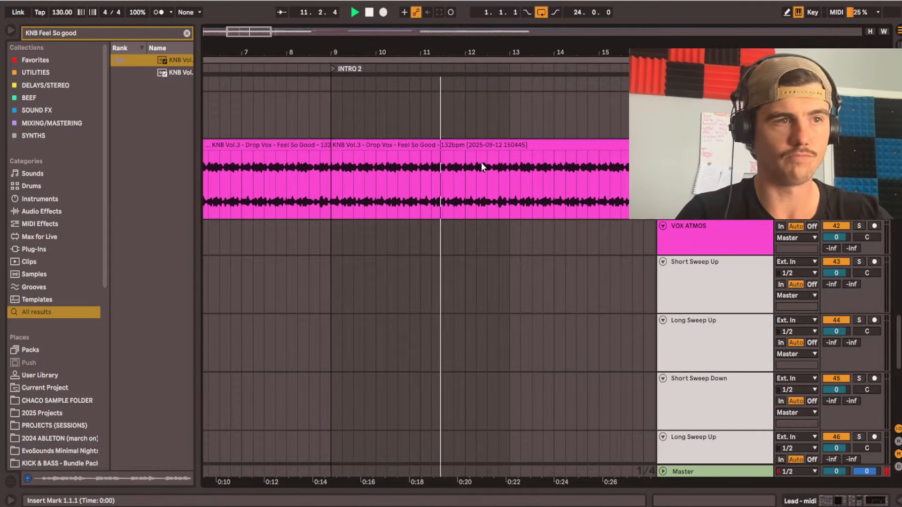
{"action": "scroll", "coordinate": [491, 201], "scroll_direction": "up", "scroll_amount": 15}
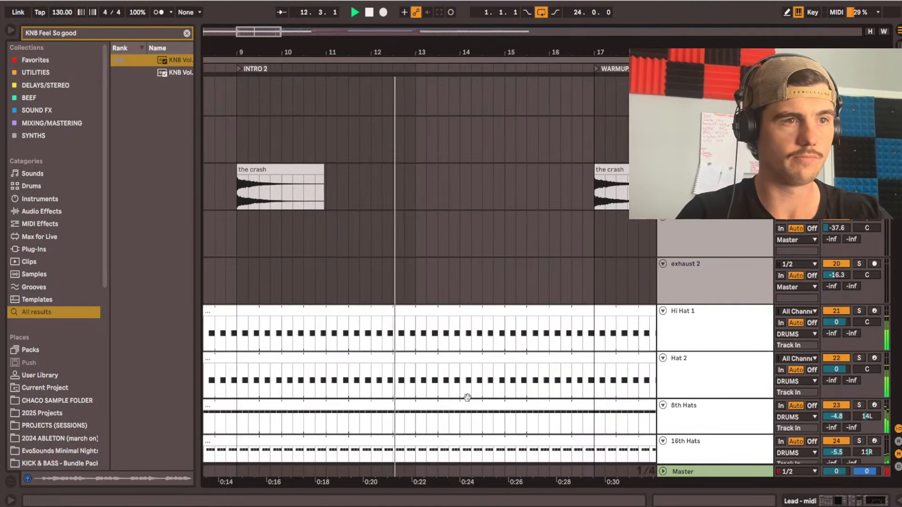
{"action": "scroll", "coordinate": [469, 167], "scroll_direction": "up", "scroll_amount": 5}
Open the Serum plug-in on the Sub Bass track to view its patch during playback.
{"action": "left_click", "coordinate": [748, 318]}
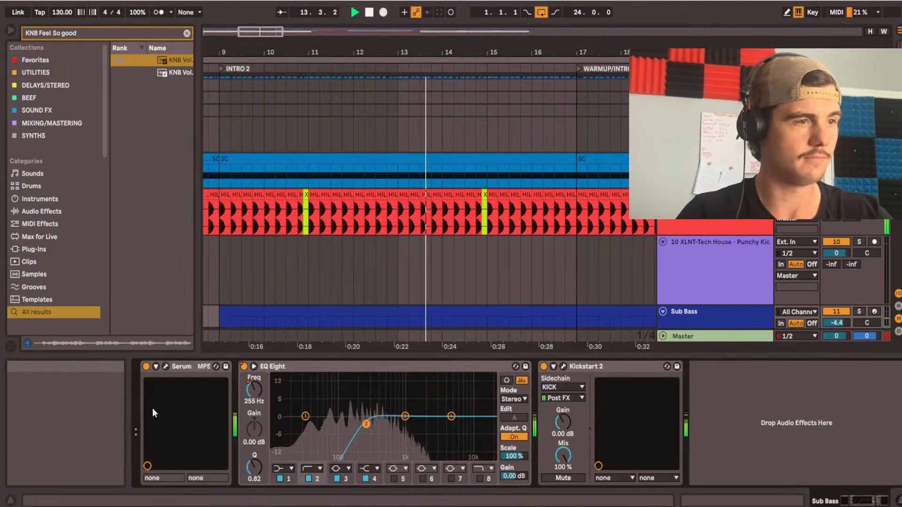
{"action": "left_click", "coordinate": [167, 367]}
{"action": "scroll", "coordinate": [523, 259], "scroll_direction": "down", "scroll_amount": 3}
{"action": "scroll", "coordinate": [501, 228], "scroll_direction": "up", "scroll_amount": 5}
{"action": "left_click", "coordinate": [709, 312]}
{"action": "scroll", "coordinate": [709, 244], "scroll_direction": "up", "scroll_amount": 3}
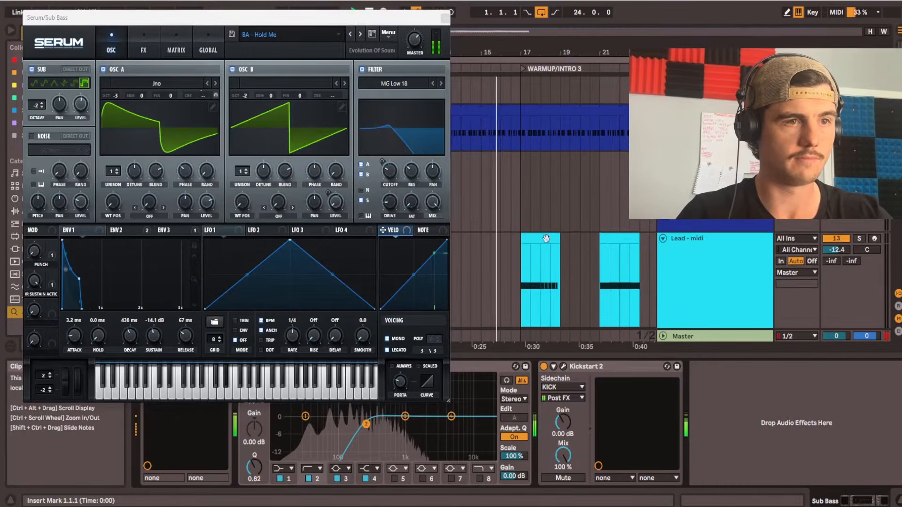
Close the Sub Bass synth window, view the Serum patch on the Lead - midi track, and close it.
{"action": "left_click", "coordinate": [709, 232]}
{"action": "left_click", "coordinate": [444, 18]}
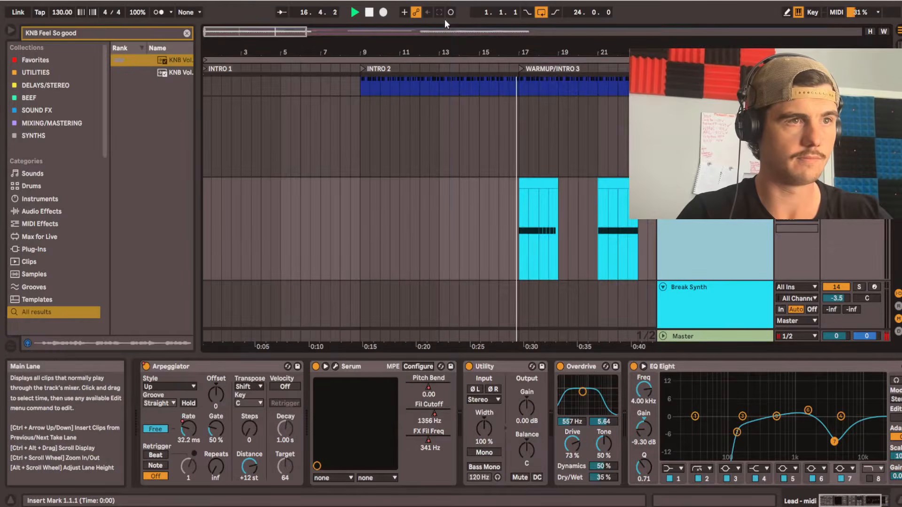
{"action": "left_click", "coordinate": [335, 367]}
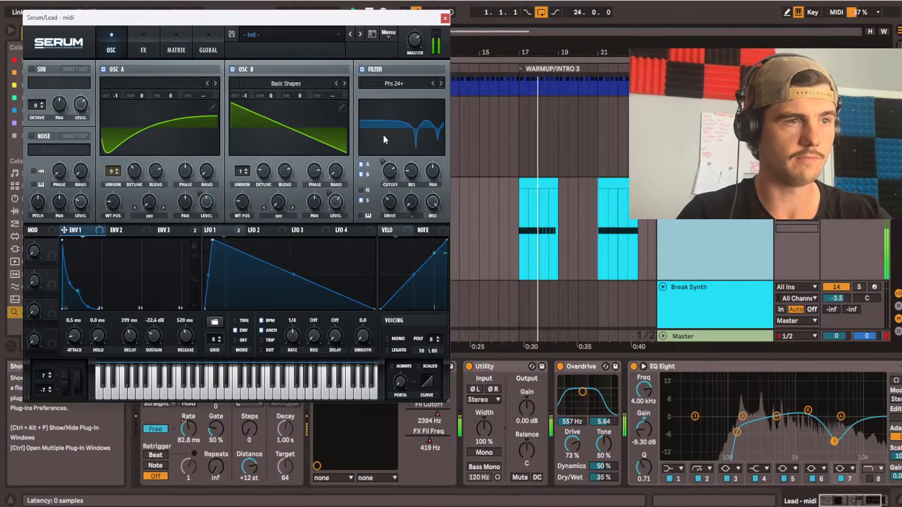
{"action": "left_click_drag", "start_coordinate": [371, 25], "coordinate": [401, 10]}
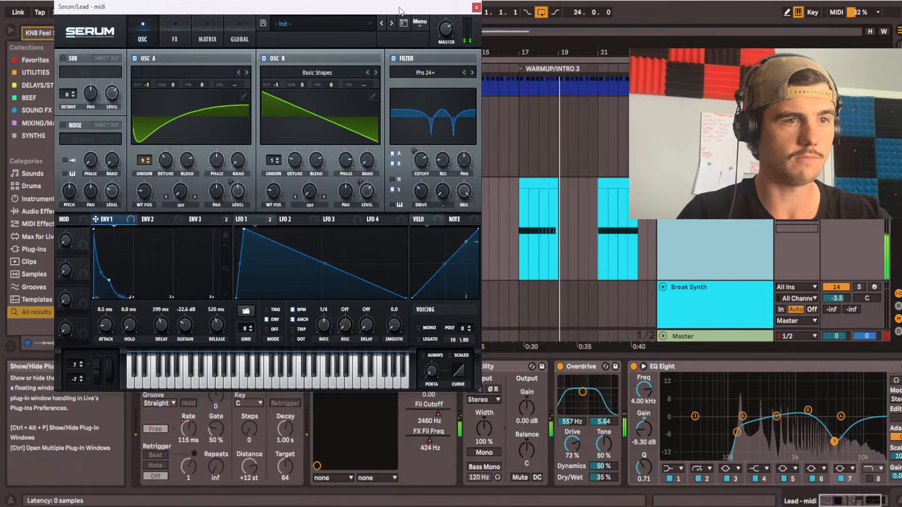
{"action": "left_click", "coordinate": [476, 7]}
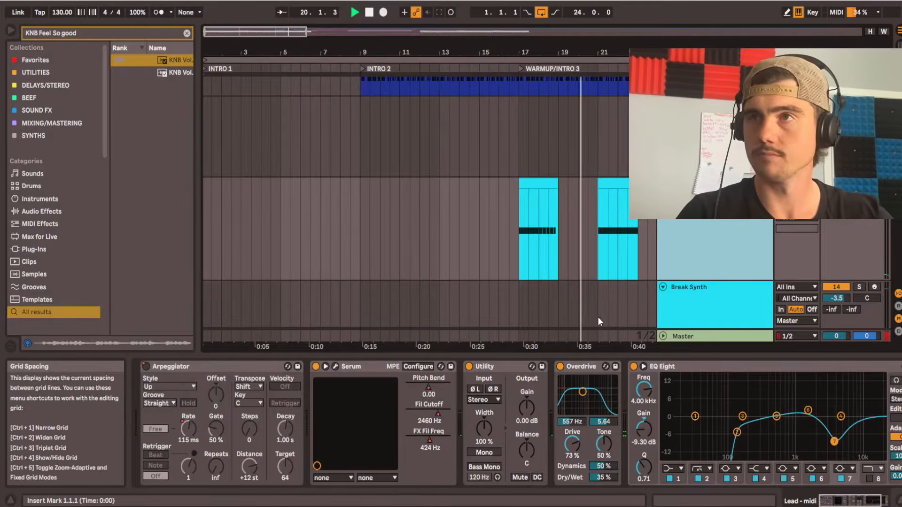
Follow playback through the lead clips of WARMUP/INTRO 3 and return to the kick and bass tracks.
{"action": "scroll", "coordinate": [507, 285], "scroll_direction": "down", "scroll_amount": 2}
{"action": "scroll", "coordinate": [494, 202], "scroll_direction": "right", "scroll_amount": 2}
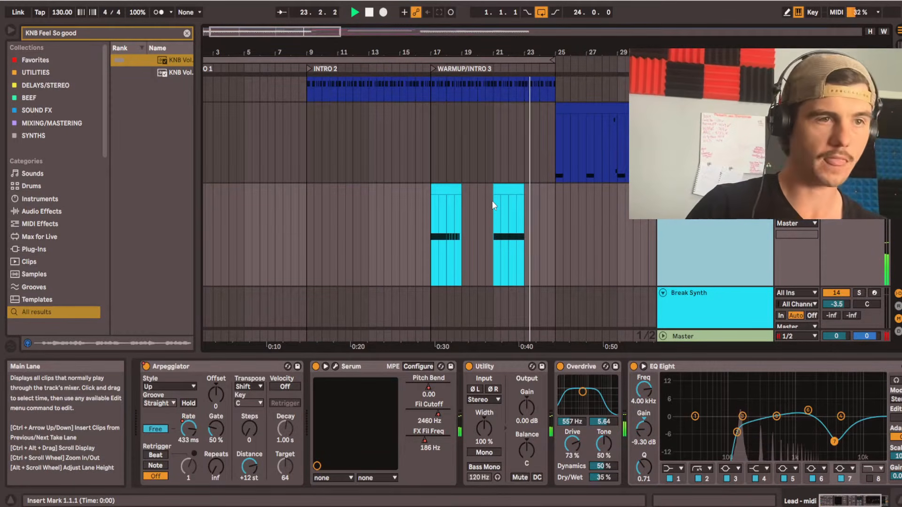
{"action": "scroll", "coordinate": [477, 262], "scroll_direction": "up", "scroll_amount": 4}
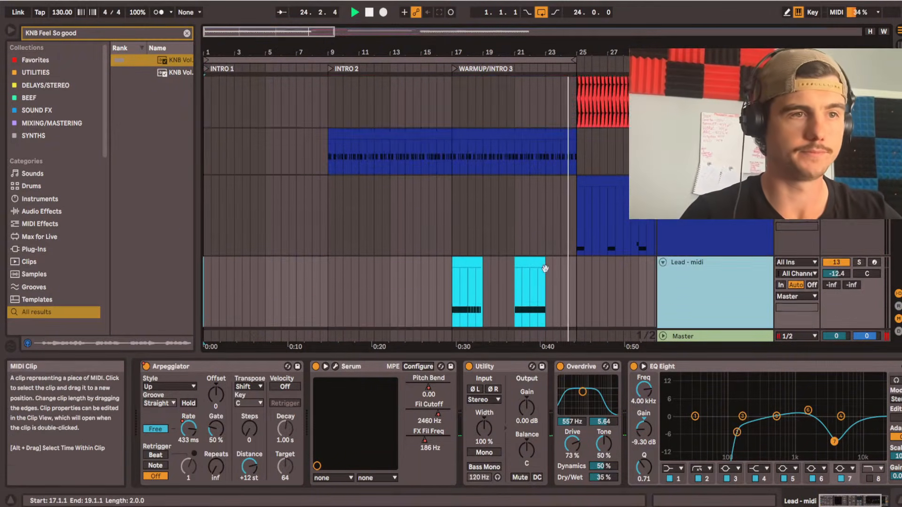
{"action": "scroll", "coordinate": [498, 290], "scroll_direction": "up", "scroll_amount": 2}
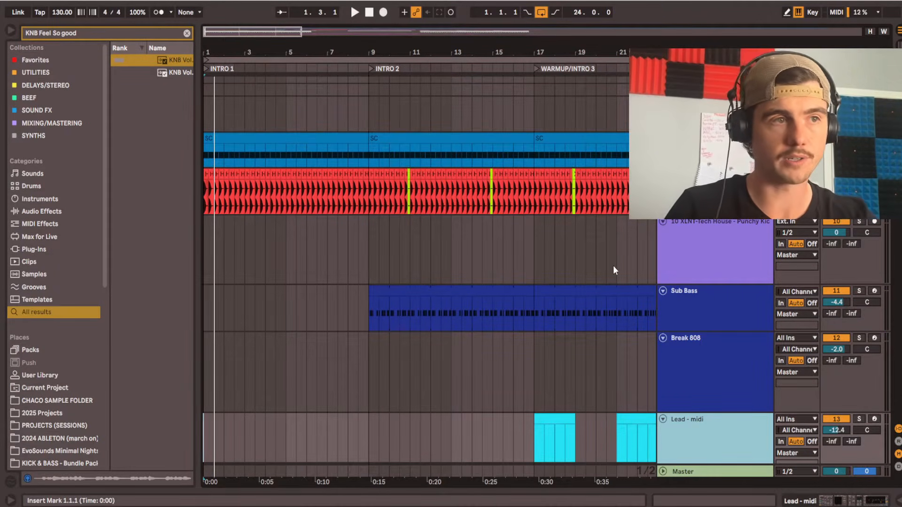
Clear the browser search and open the info text of the INTRO 1 locator.
{"action": "left_click", "coordinate": [187, 33]}
{"action": "right_click", "coordinate": [207, 72]}
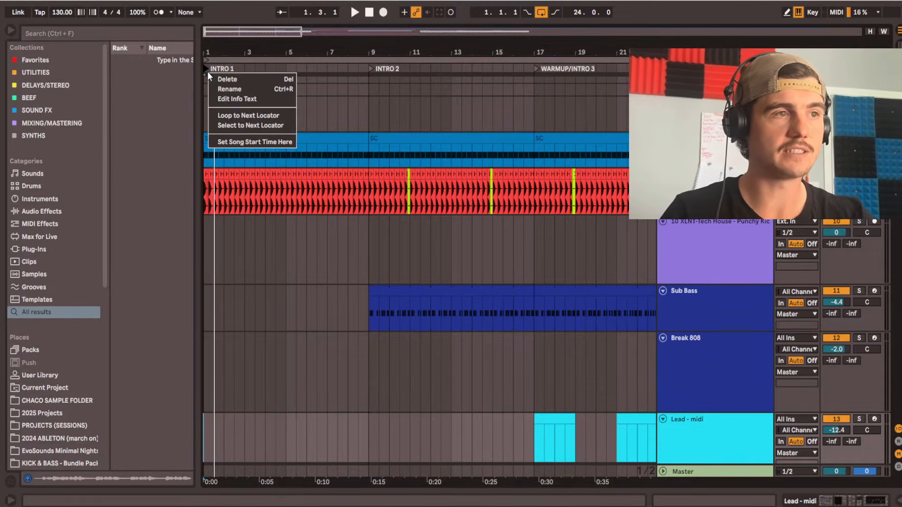
{"action": "left_click", "coordinate": [237, 98]}
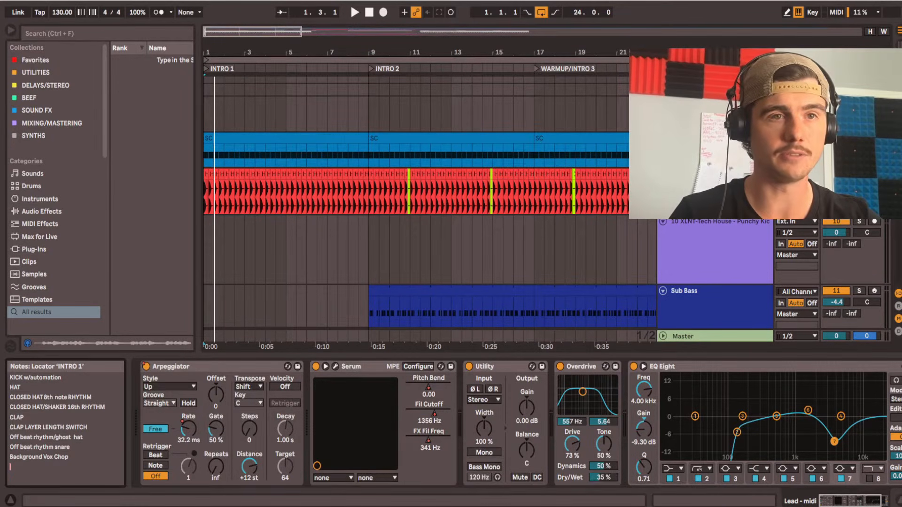
Play the opening of INTRO 1 briefly, stop it, and return to the kick and bass tracks.
{"action": "scroll", "coordinate": [422, 212], "scroll_direction": "up", "scroll_amount": 5}
{"action": "key", "text": "space"}
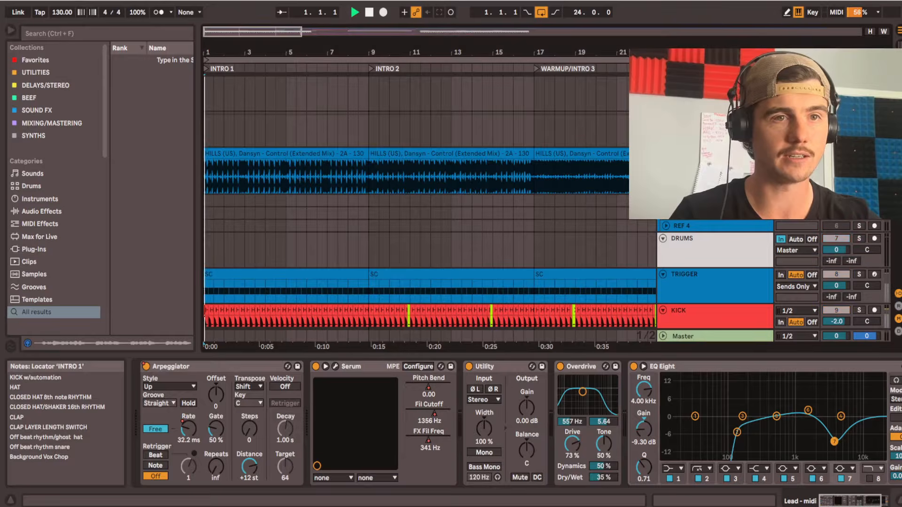
{"action": "key", "text": "space"}
{"action": "scroll", "coordinate": [275, 324], "scroll_direction": "down", "scroll_amount": 5}
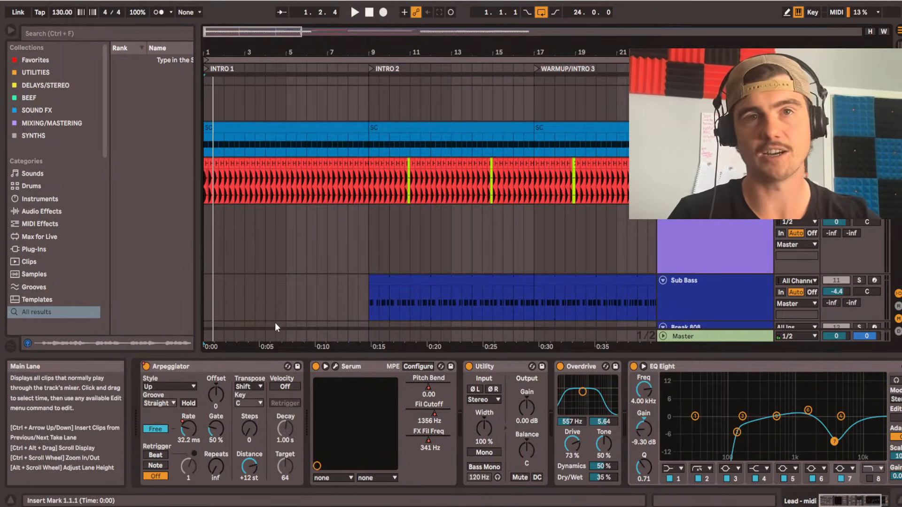
Reopen the INTRO 1 locator's info text and review its list of intro elements.
{"action": "right_click", "coordinate": [208, 66]}
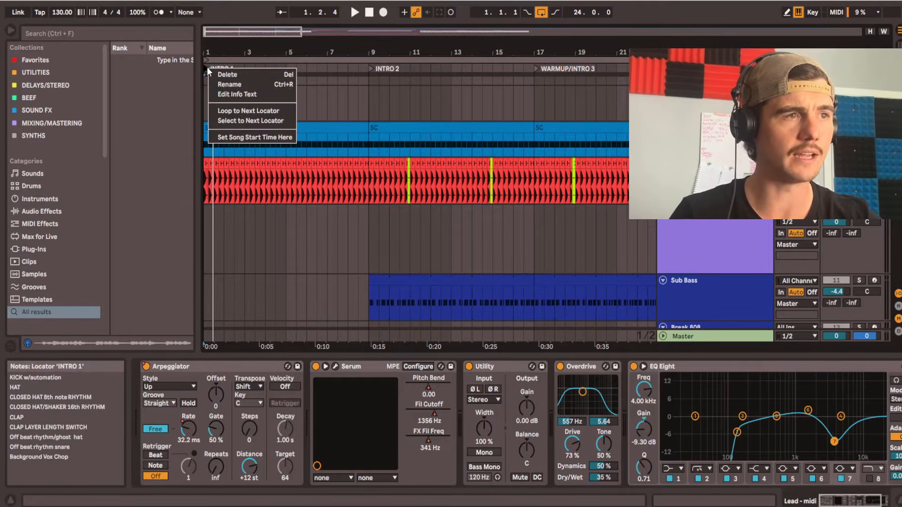
{"action": "left_click", "coordinate": [228, 94]}
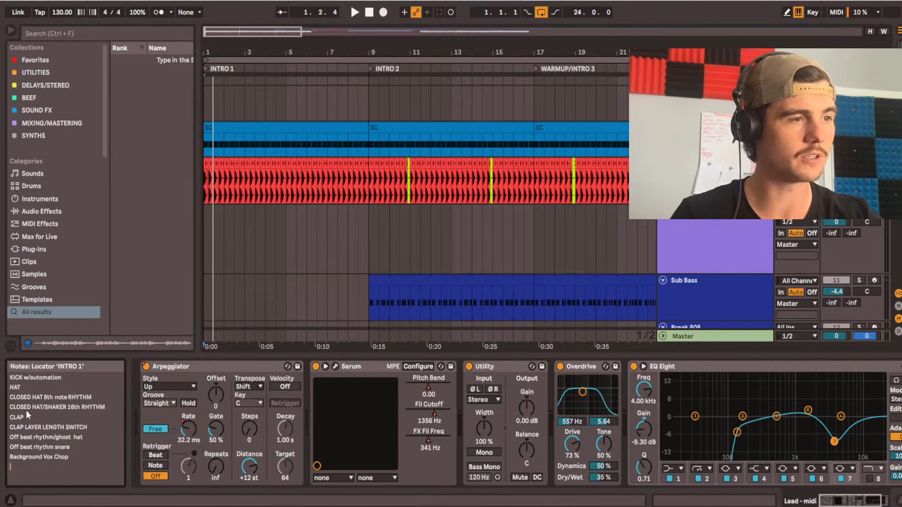
{"action": "left_click", "coordinate": [94, 418]}
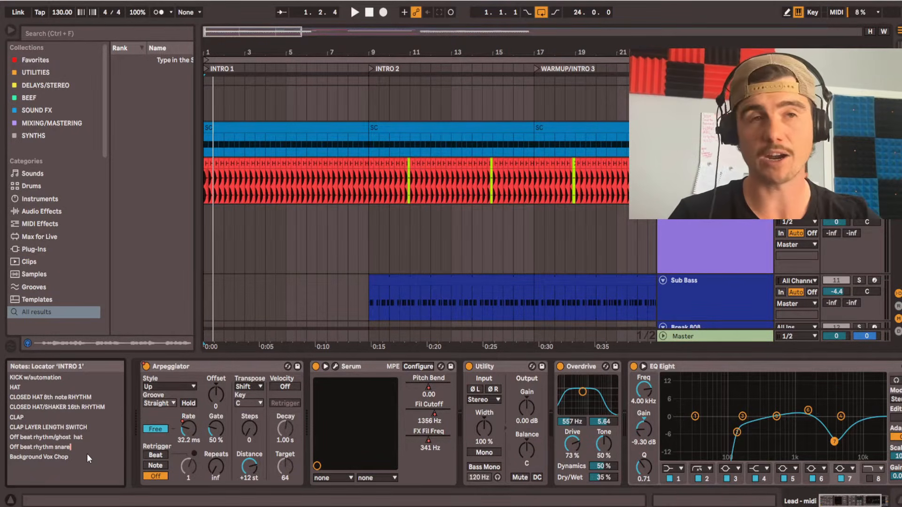
Hide the device view and audition the kick near the start of INTRO 1 in close-up.
{"action": "key", "text": "ctrl+alt+l"}
{"action": "key", "text": "z"}
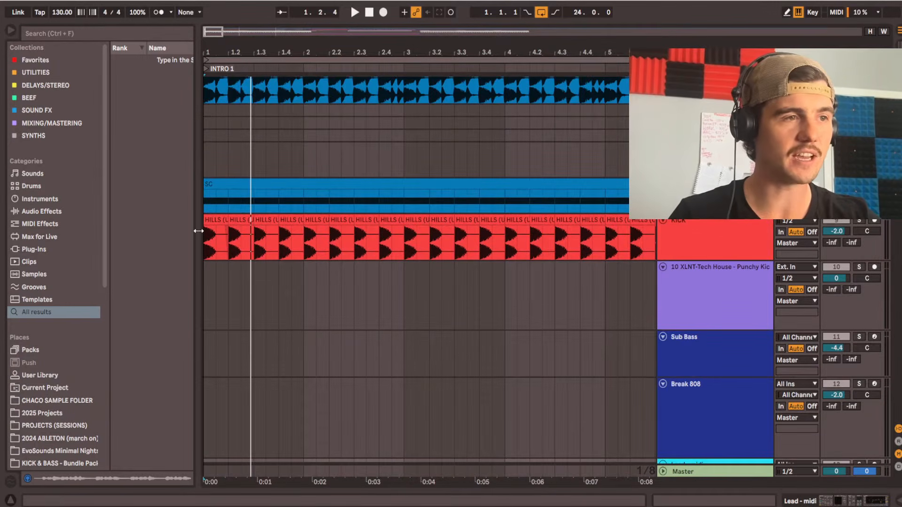
{"action": "left_click", "coordinate": [224, 241]}
{"action": "key", "text": "space"}
{"action": "scroll", "coordinate": [433, 303], "scroll_direction": "down", "scroll_amount": 15}
{"action": "key", "text": "space"}
Solo the Hi Hat 1 and Hat 2 tracks and play them from the start of INTRO 1.
{"action": "scroll", "coordinate": [389, 394], "scroll_direction": "down", "scroll_amount": 2}
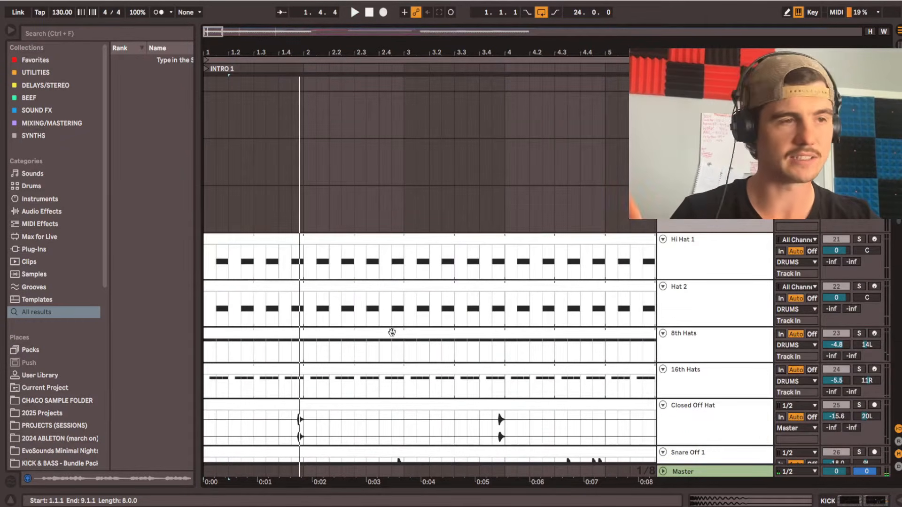
{"action": "scroll", "coordinate": [291, 286], "scroll_direction": "up", "scroll_amount": 1}
{"action": "scroll", "coordinate": [312, 296], "scroll_direction": "down", "scroll_amount": 2}
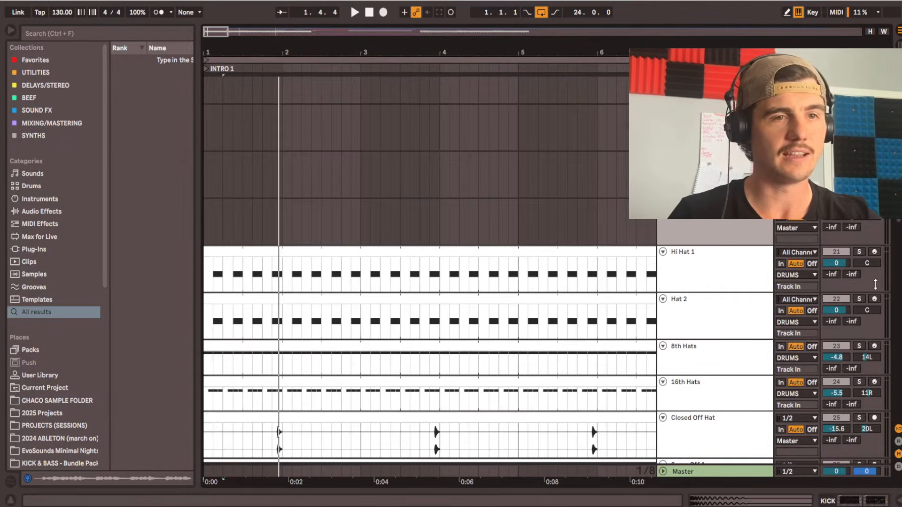
{"action": "left_click", "coordinate": [859, 299]}
{"action": "key", "text": "space"}
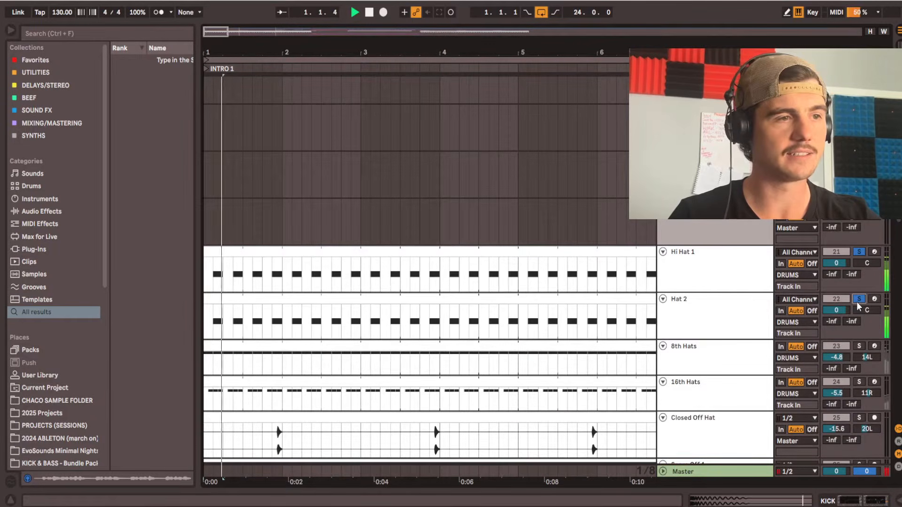
Play the Hi Hat 1 track on its own over the eight-bar INTRO 1 loop.
{"action": "scroll", "coordinate": [346, 317], "scroll_direction": "down", "scroll_amount": 3}
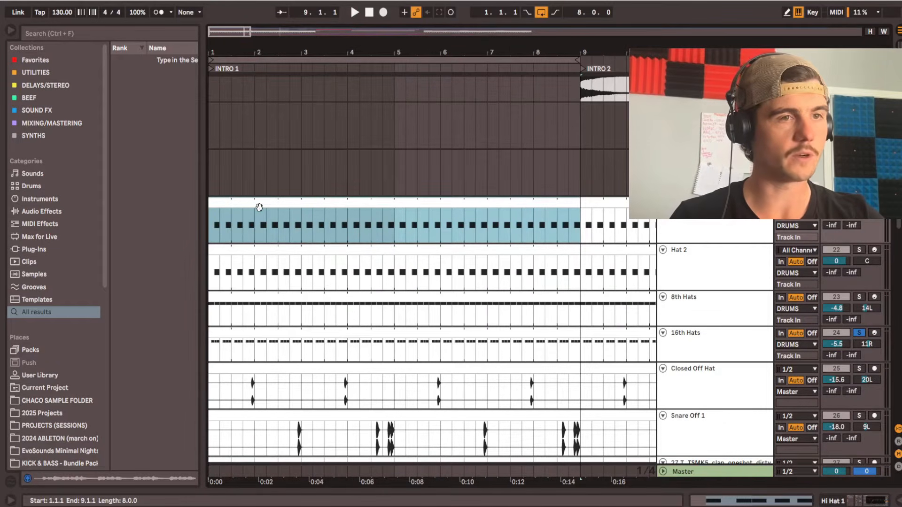
{"action": "left_click", "coordinate": [710, 222]}
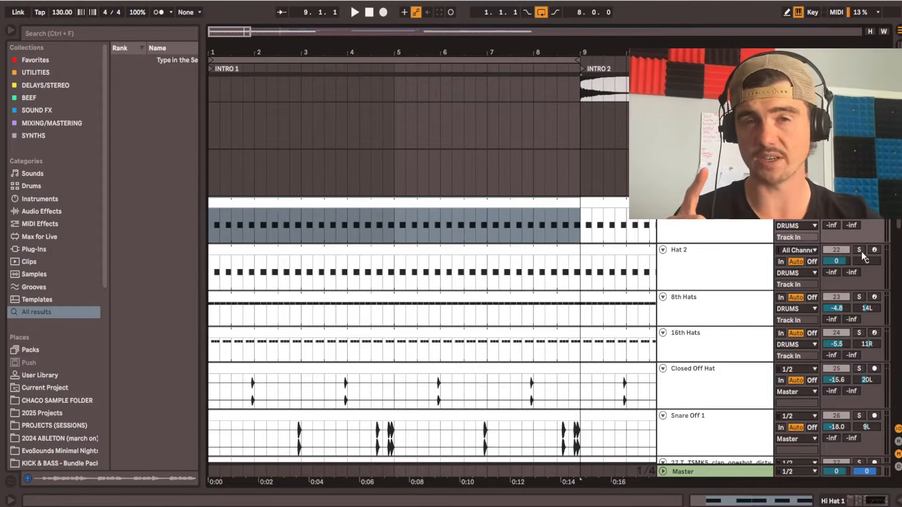
{"action": "key", "text": "space"}
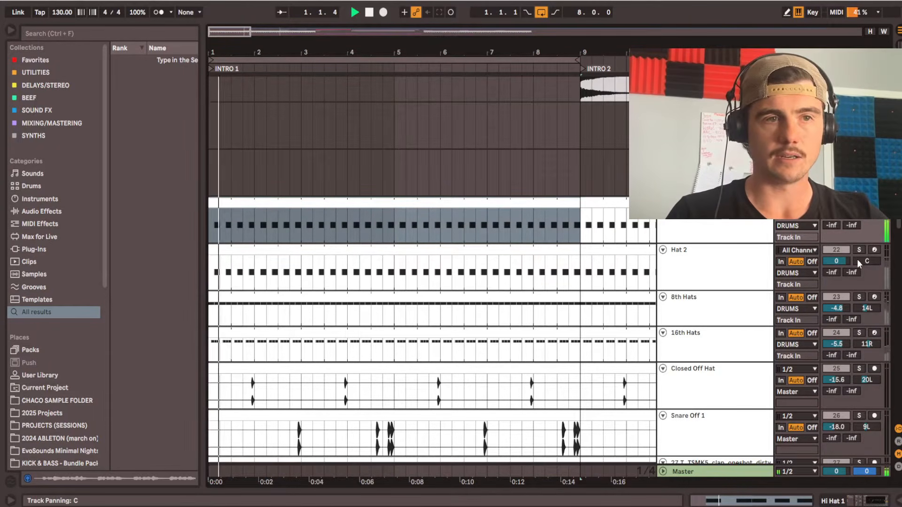
Audition the Hat 2 track on its own and together with Hi Hat 1 from the start of INTRO 1.
{"action": "key", "text": "space"}
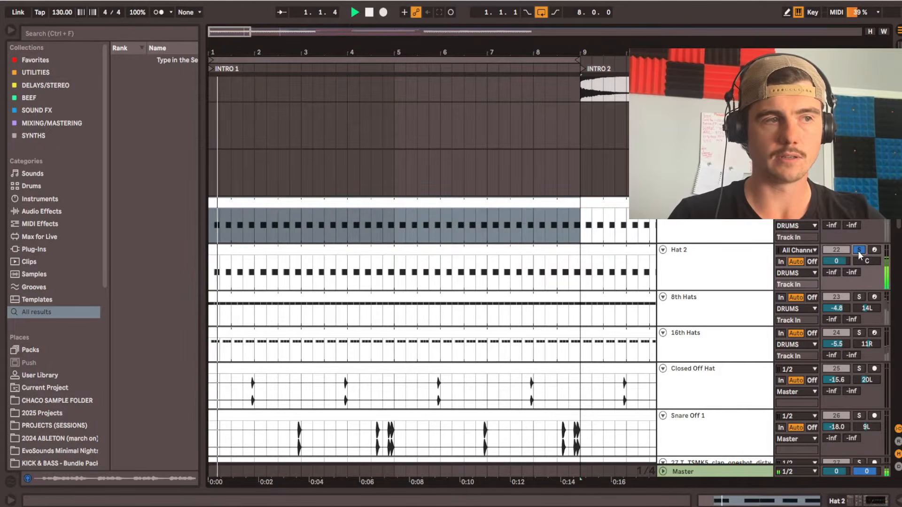
{"action": "key", "text": "space"}
{"action": "left_click", "coordinate": [859, 203], "text": "ctrl"}
{"action": "key", "text": "space"}
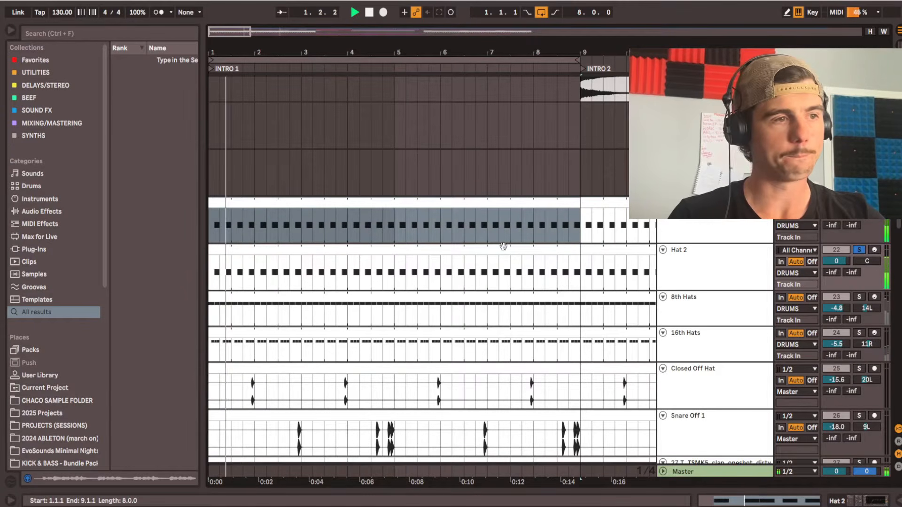
{"action": "key", "text": "space"}
Solo the 16th Hats track and open its INTRO 1 clip in the MIDI note editor.
{"action": "left_click", "coordinate": [860, 333]}
{"action": "double_click", "coordinate": [728, 341]}
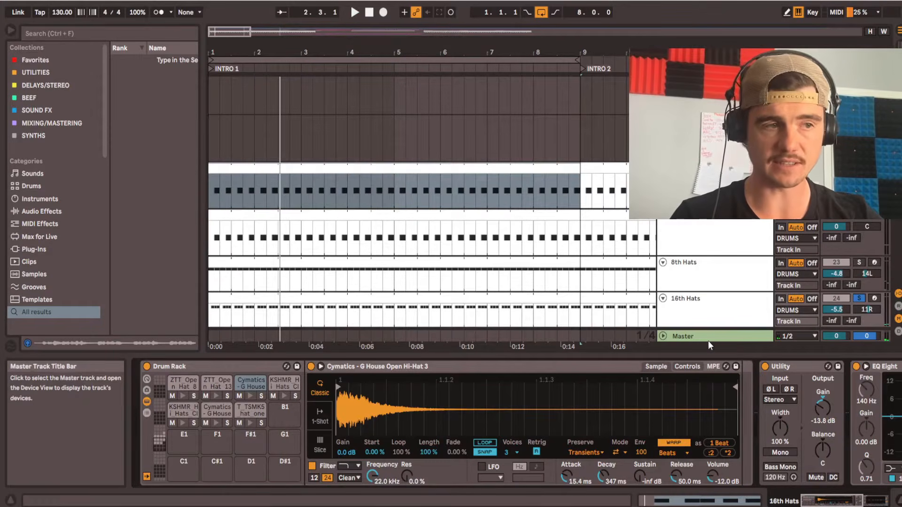
{"action": "double_click", "coordinate": [396, 316]}
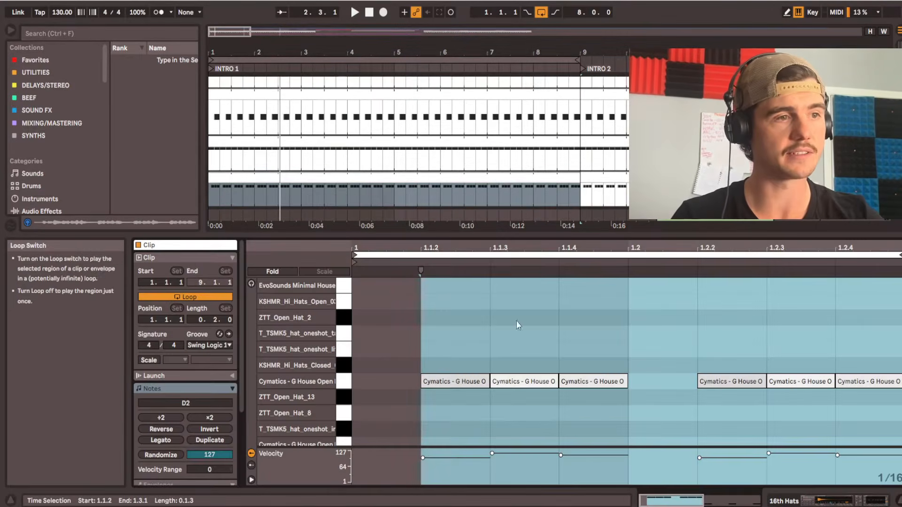
{"action": "left_click", "coordinate": [380, 382]}
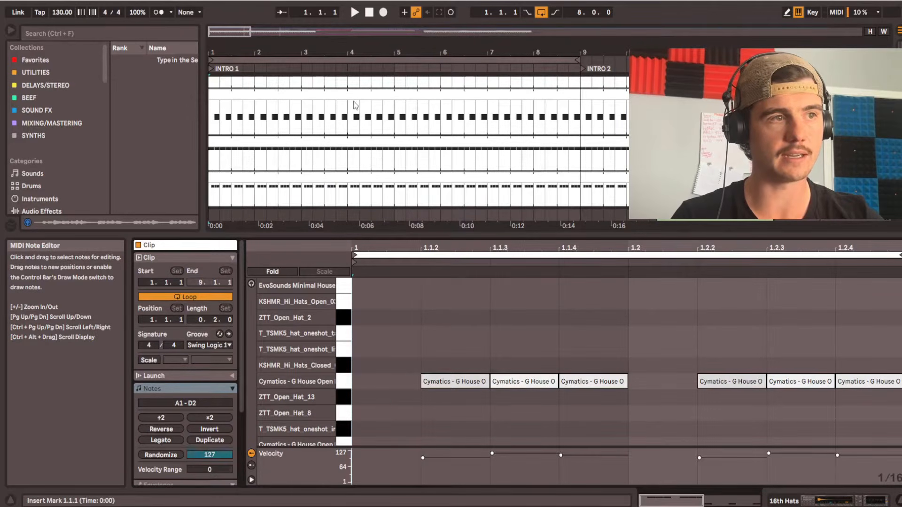
{"action": "left_click", "coordinate": [303, 136]}
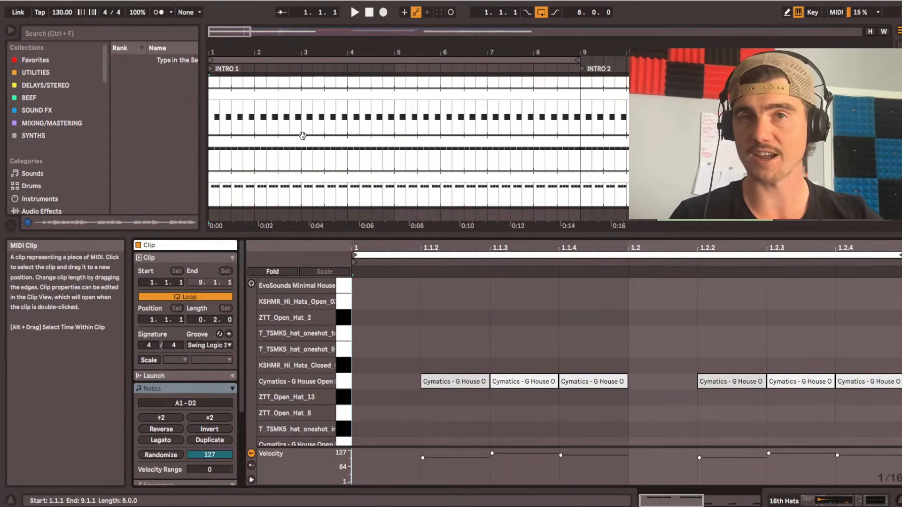
Enlarge the velocity lane of the 16th Hats clip and play the pattern from the start.
{"action": "left_click_drag", "start_coordinate": [470, 447], "coordinate": [470, 412]}
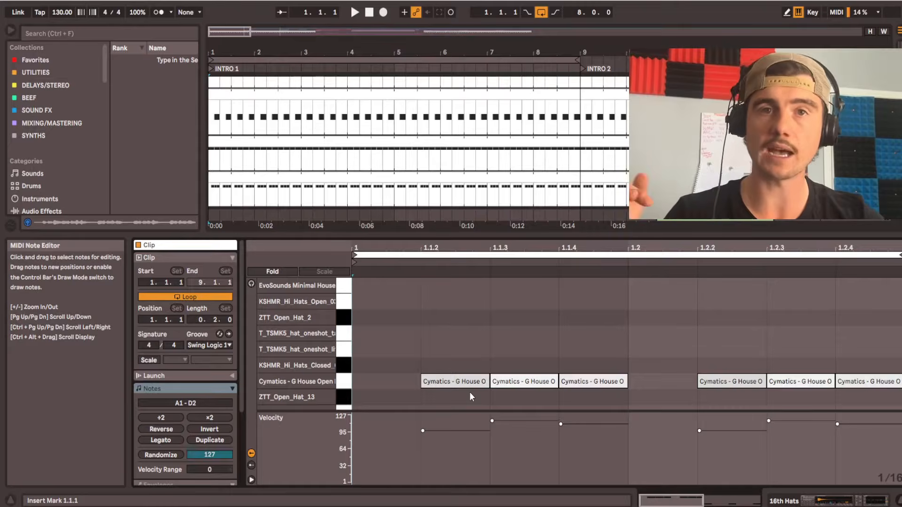
{"action": "key", "text": "space"}
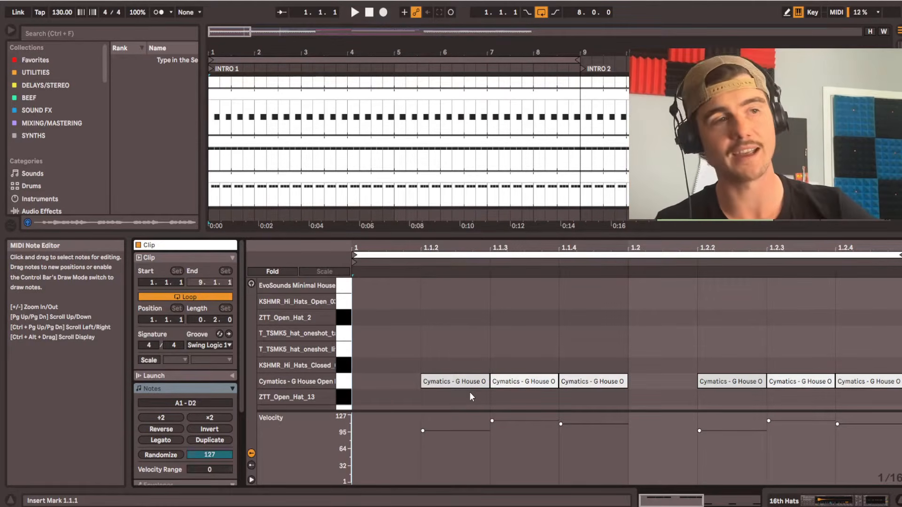
{"action": "key", "text": "space"}
Try velocities of about 16 and 24 on the notes at 1.1.2 and 1.1.4, audition them and undo both changes.
{"action": "left_click_drag", "start_coordinate": [456, 431], "coordinate": [456, 474]}
{"action": "key", "text": "space"}
{"action": "left_click_drag", "start_coordinate": [591, 426], "coordinate": [589, 470]}
{"action": "key", "text": "space"}
{"action": "key", "text": "ctrl+z"}
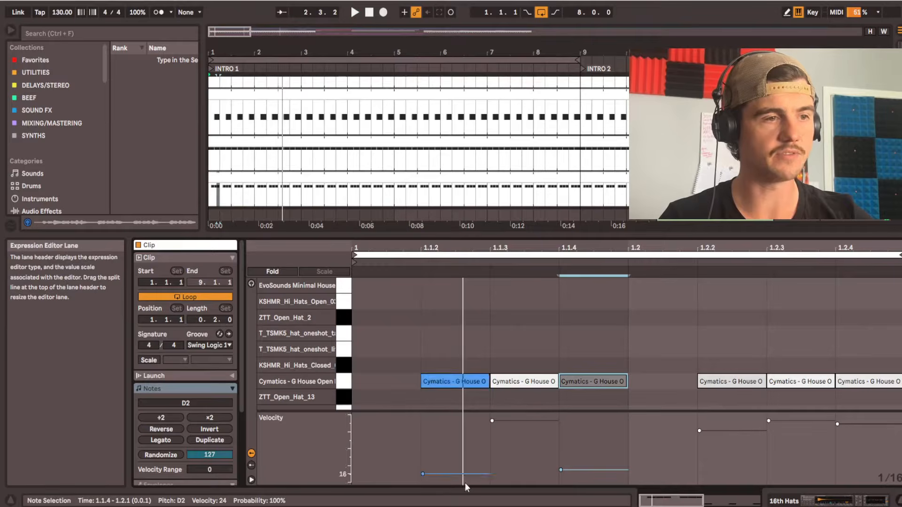
{"action": "key", "text": "ctrl+z"}
Show the 16th Hats devices and set the open hi-hat sample's attack to 0 ms and decay to 600 ms while auditioning.
{"action": "key", "text": "shift+Tab"}
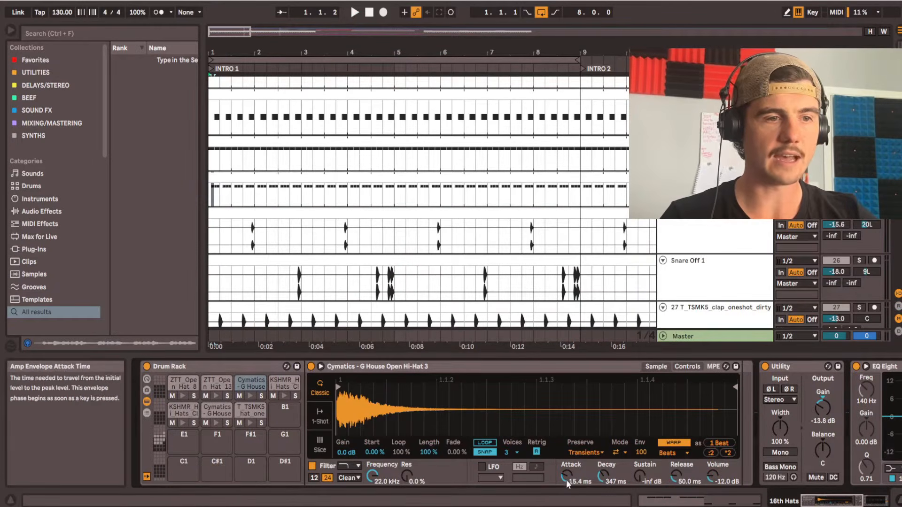
{"action": "key", "text": "space"}
{"action": "left_click_drag", "start_coordinate": [576, 482], "coordinate": [576, 472]}
{"action": "key", "text": "space"}
{"action": "key", "text": "space"}
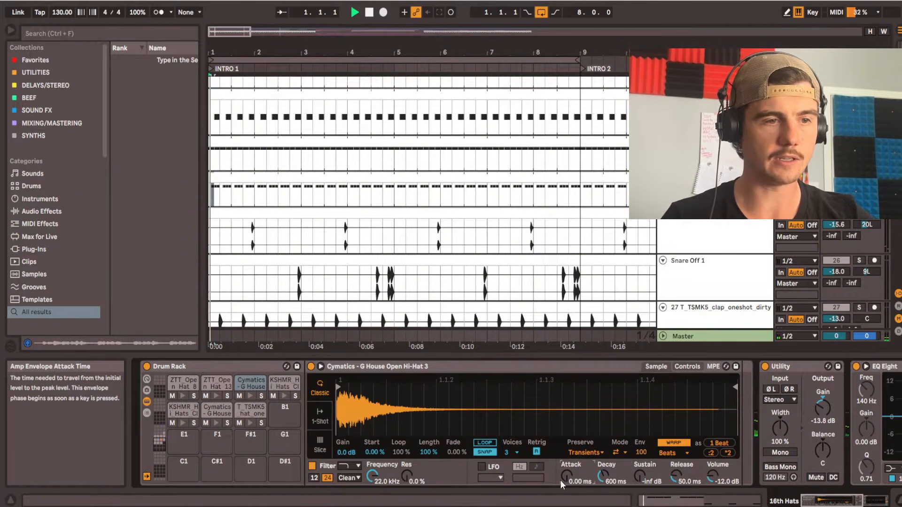
{"action": "left_click_drag", "start_coordinate": [572, 481], "coordinate": [603, 494]}
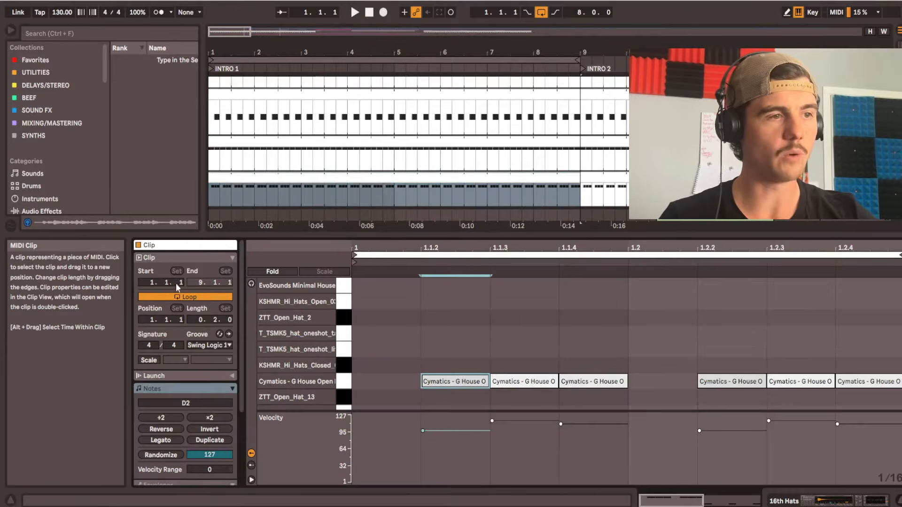
Check the 16th Hats clip's groove options and open the Grooves category in the browser to list the swing grooves.
{"action": "left_click", "coordinate": [212, 346]}
{"action": "left_click", "coordinate": [223, 365]}
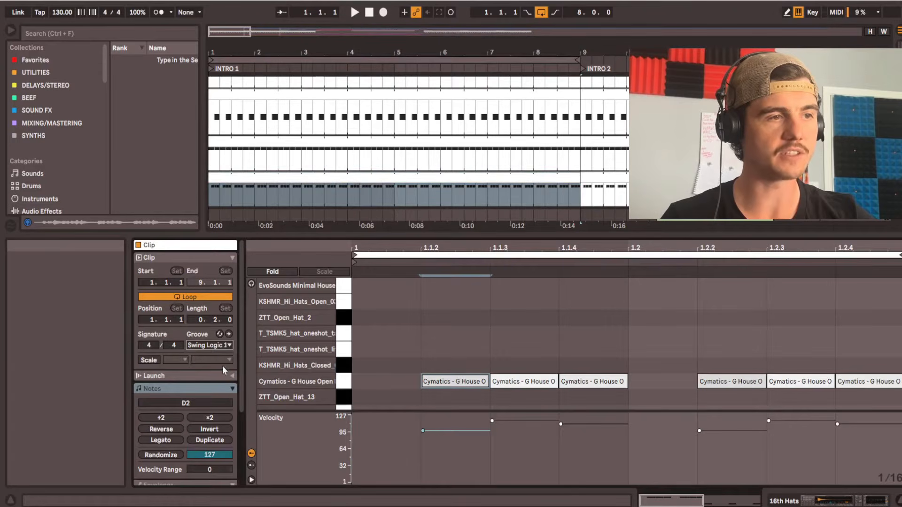
{"action": "scroll", "coordinate": [106, 90], "scroll_direction": "down", "scroll_amount": 3}
{"action": "scroll", "coordinate": [108, 96], "scroll_direction": "down", "scroll_amount": 1}
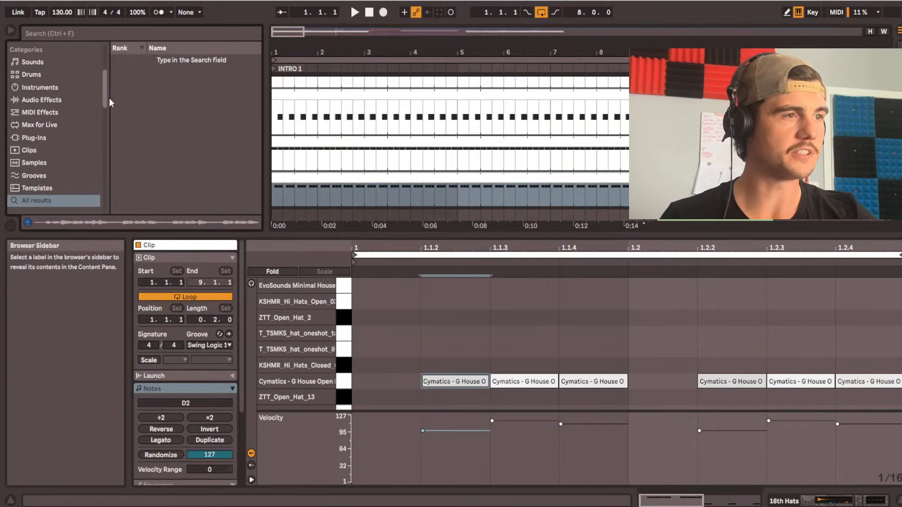
{"action": "left_click", "coordinate": [56, 178]}
{"action": "left_click_drag", "start_coordinate": [263, 67], "coordinate": [283, 127]}
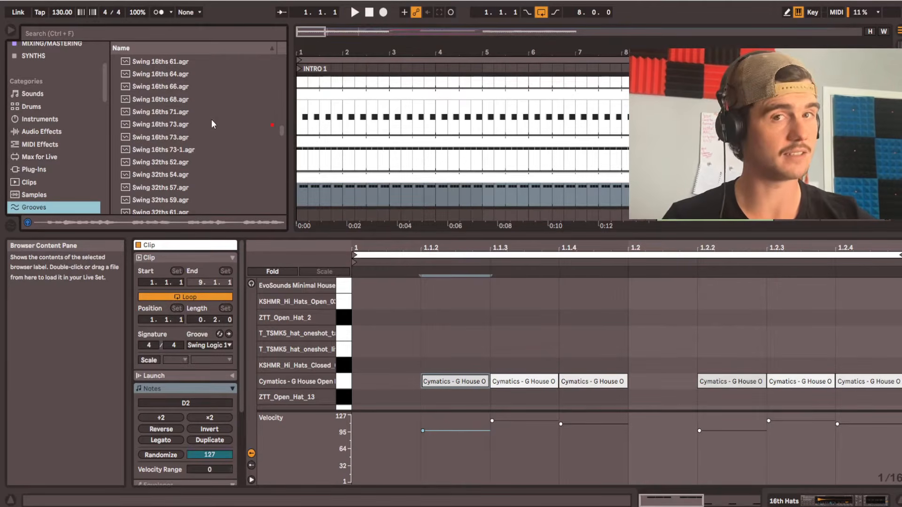
Preview the Swing Logic 8ths 64 and 63 grooves, followed by Swing Logic 16ths 64 and 63.
{"action": "scroll", "coordinate": [188, 136], "scroll_direction": "up", "scroll_amount": 2}
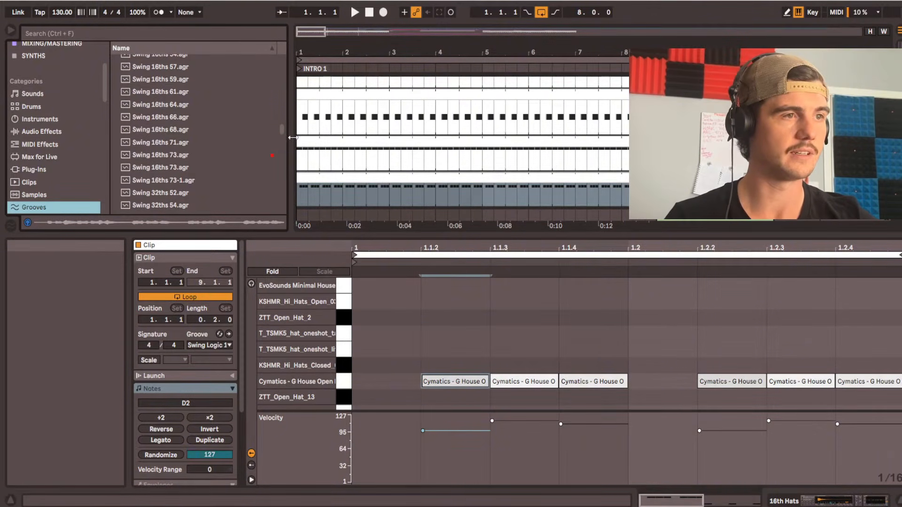
{"action": "left_click_drag", "start_coordinate": [283, 132], "coordinate": [288, 145]}
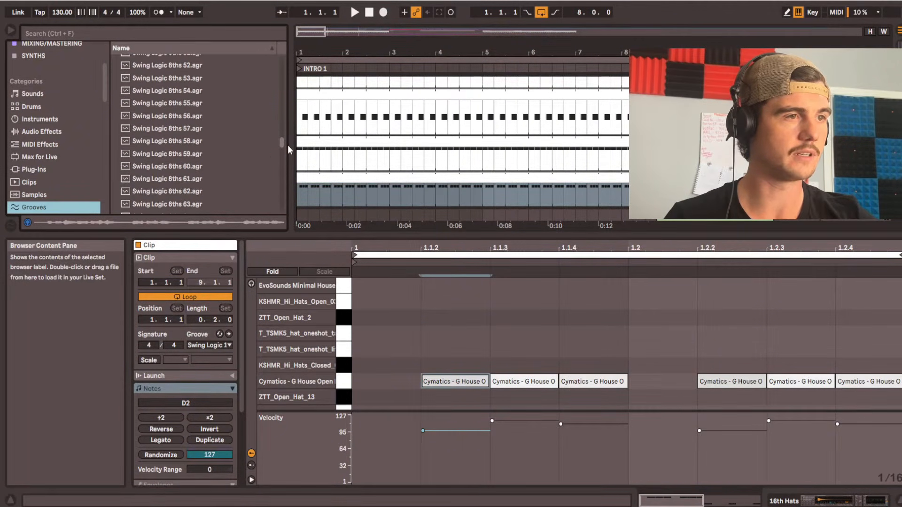
{"action": "left_click", "coordinate": [209, 184]}
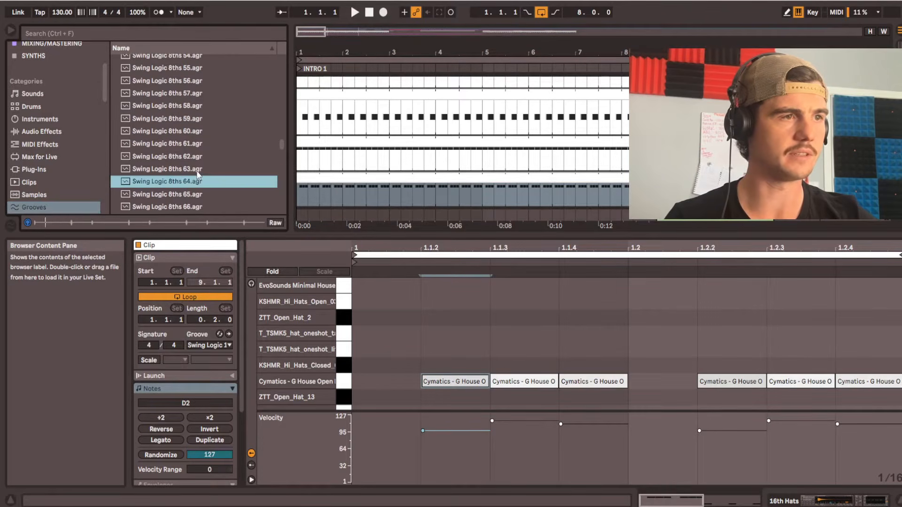
{"action": "left_click", "coordinate": [197, 171]}
{"action": "left_click_drag", "start_coordinate": [285, 143], "coordinate": [284, 154]}
{"action": "scroll", "coordinate": [201, 199], "scroll_direction": "down", "scroll_amount": 3}
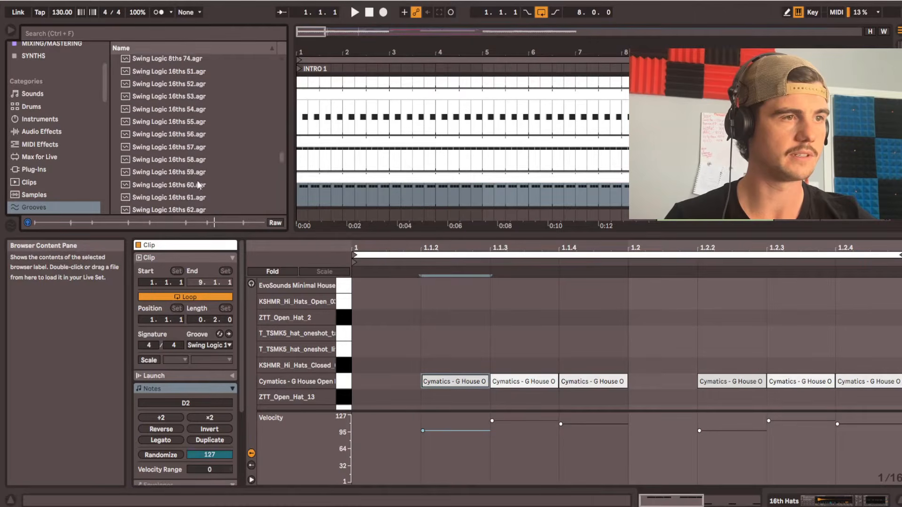
{"action": "left_click", "coordinate": [196, 192]}
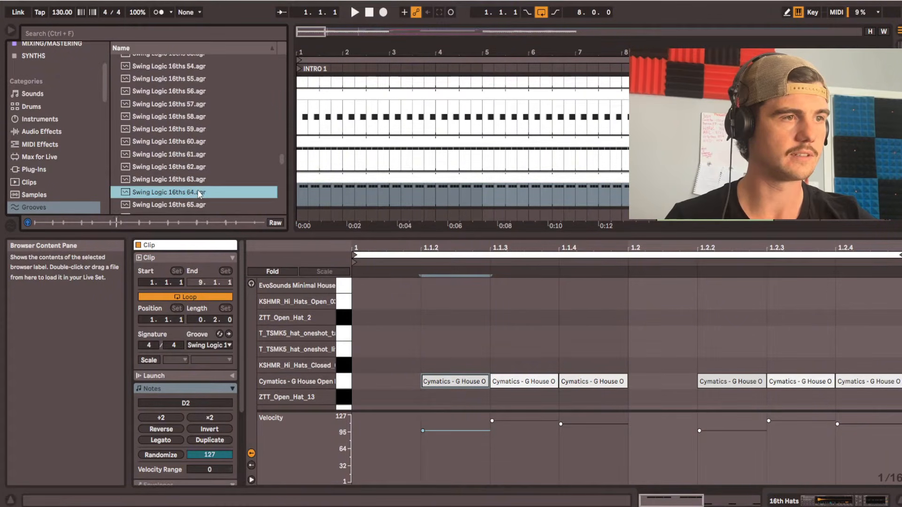
{"action": "left_click", "coordinate": [195, 180]}
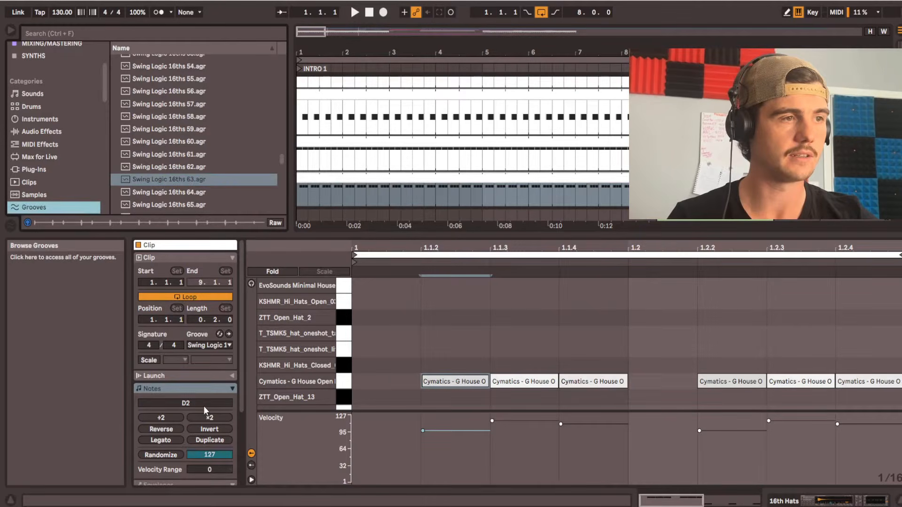
Open the Groove Pool and set the Timing of Swing Logic 16ths 63 to 46%.
{"action": "left_click", "coordinate": [209, 346]}
{"action": "left_click", "coordinate": [216, 365]}
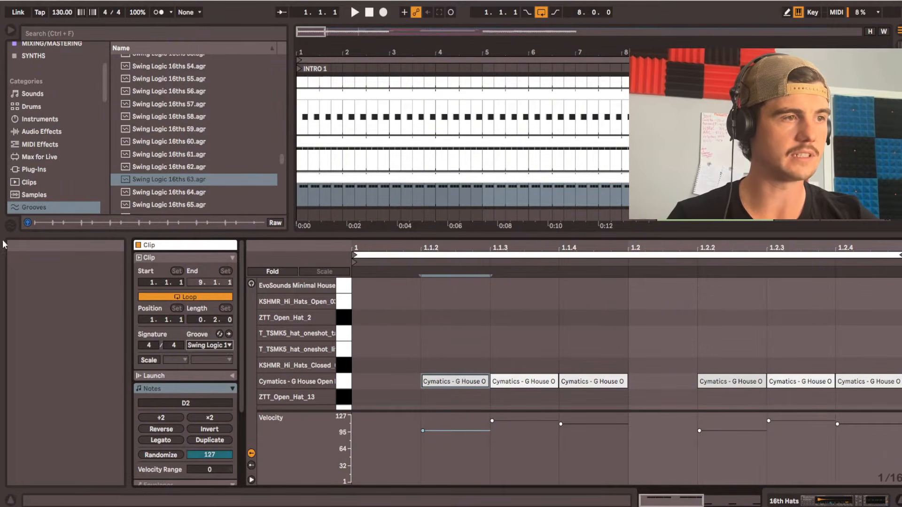
{"action": "left_click", "coordinate": [11, 226]}
{"action": "mouse_move", "coordinate": [198, 165]}
{"action": "left_mouse_down"}
{"action": "mouse_move", "coordinate": [191, 184]}
{"action": "mouse_move", "coordinate": [198, 168]}
{"action": "left_mouse_up"}
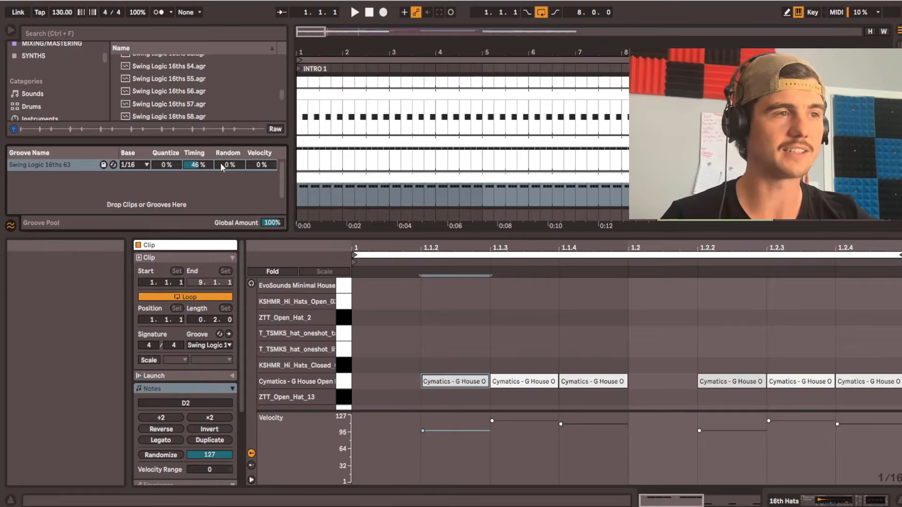
Compare the 16th Hats with groove Timing at 100% and 0%, return it to 46% and hide the clip view.
{"action": "key", "text": "space"}
{"action": "left_click_drag", "start_coordinate": [199, 167], "coordinate": [199, 141]}
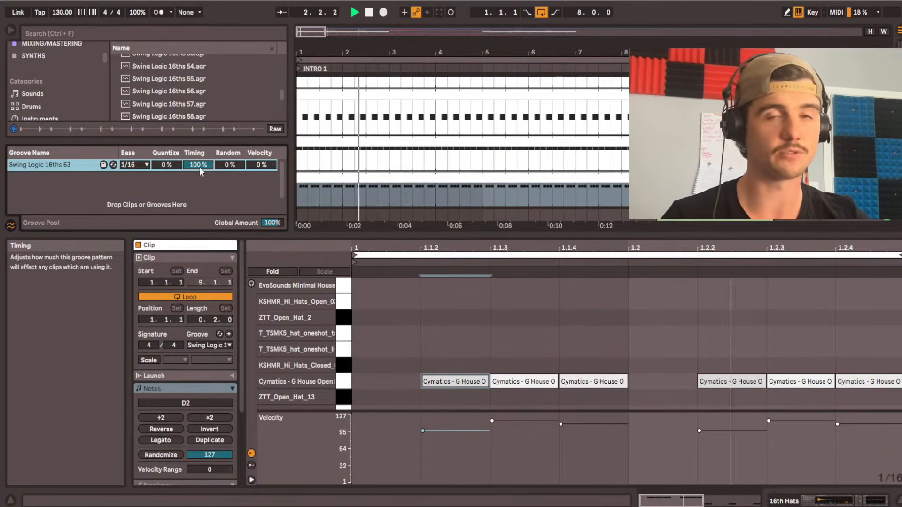
{"action": "left_click_drag", "start_coordinate": [199, 164], "coordinate": [199, 212]}
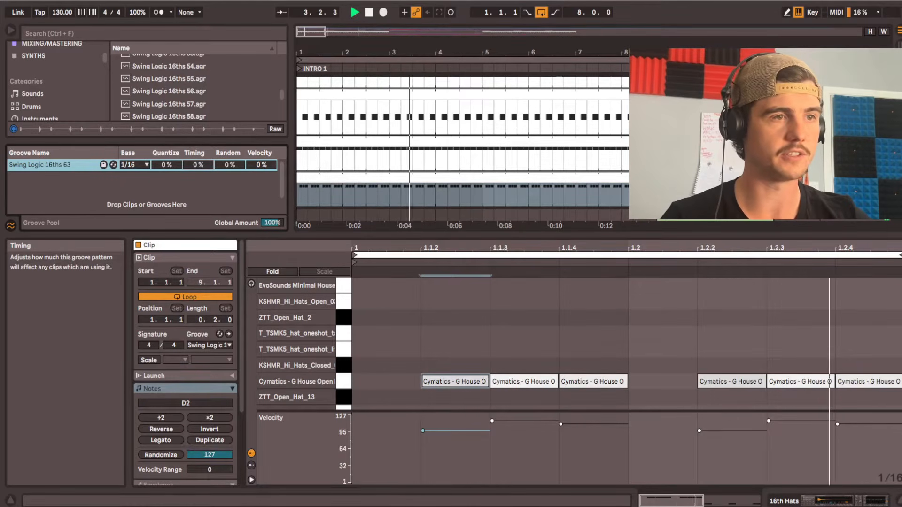
{"action": "left_click_drag", "start_coordinate": [199, 167], "coordinate": [199, 145]}
{"action": "key", "text": "ctrl+alt+l"}
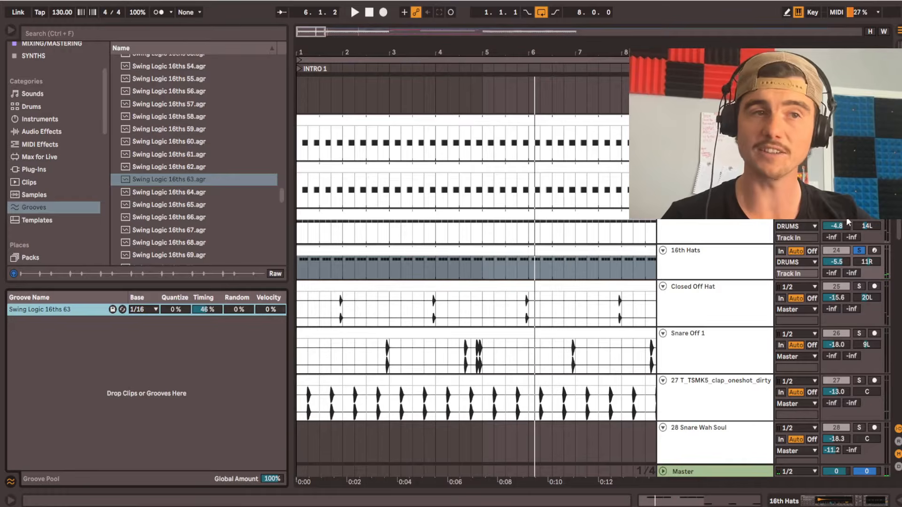
{"action": "key", "text": "space"}
Solo the 8th Hats track, play it from the start of INTRO 1 and show its device chain.
{"action": "key", "text": "Up"}
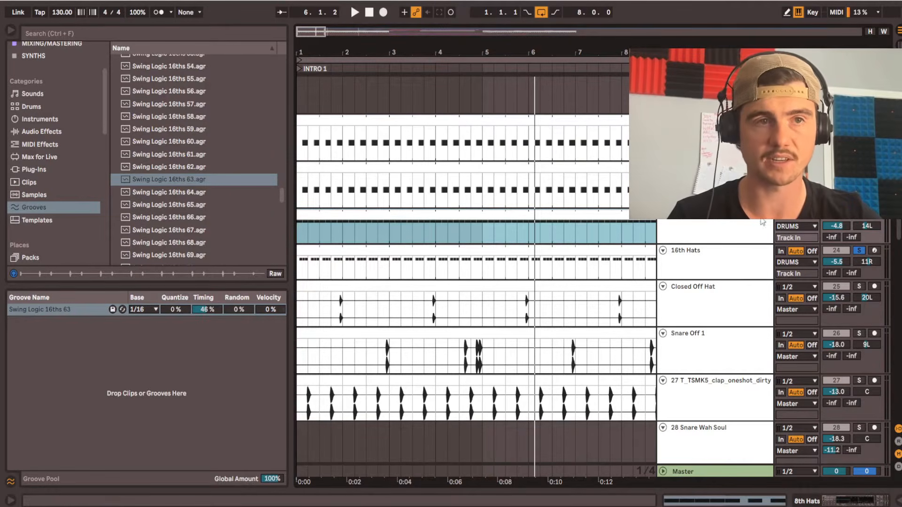
{"action": "left_click", "coordinate": [860, 220]}
{"action": "key", "text": "space"}
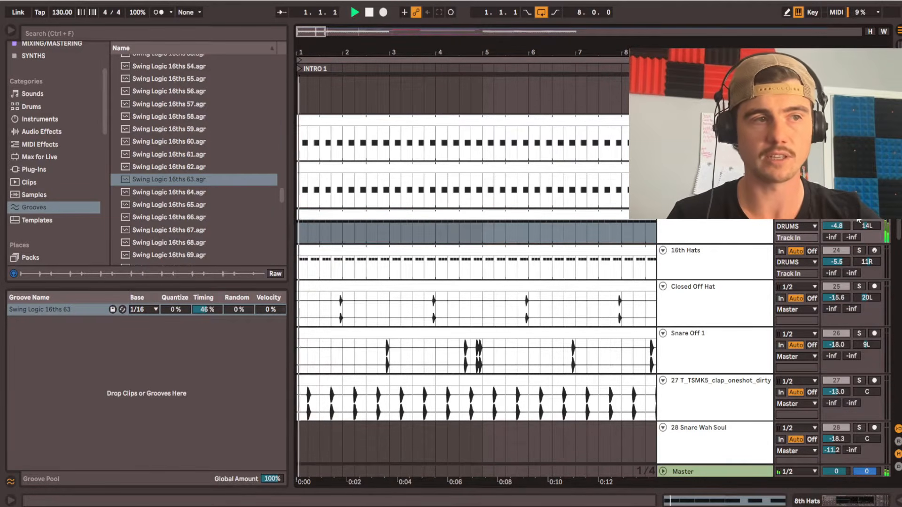
{"action": "left_click", "coordinate": [700, 229]}
{"action": "left_click", "coordinate": [301, 233]}
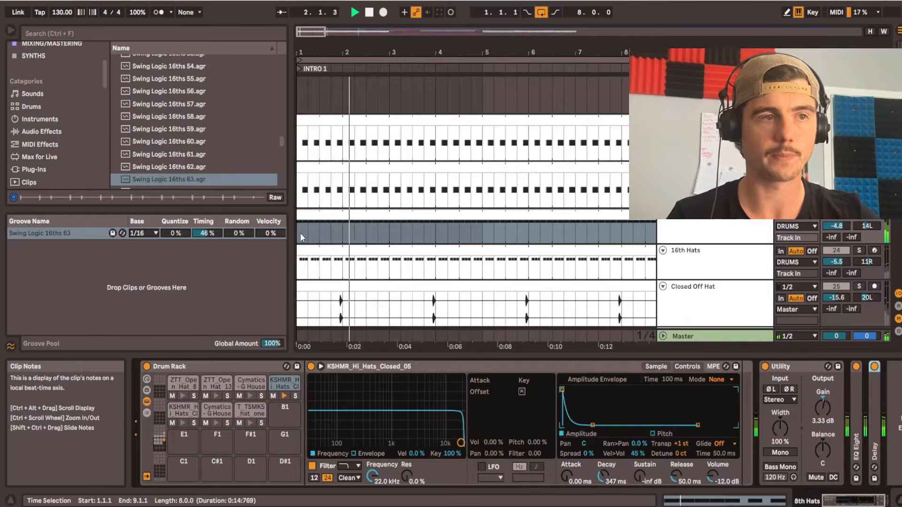
{"action": "key", "text": "space"}
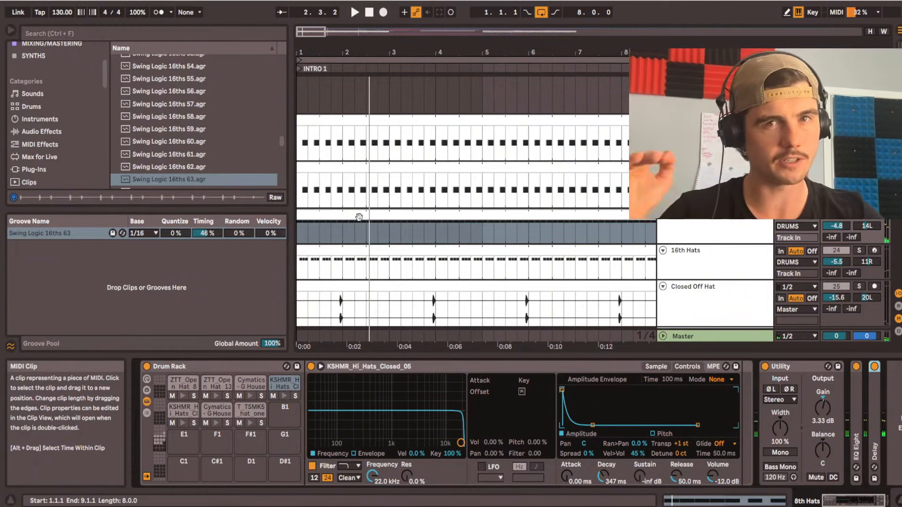
Open the 8th Hats clip's notes and velocities and play the pattern from the start.
{"action": "double_click", "coordinate": [359, 217]}
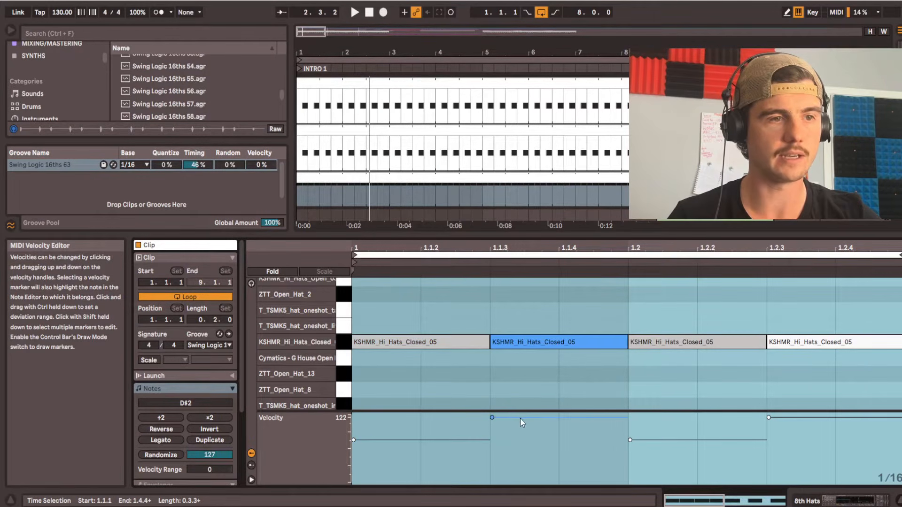
{"action": "key", "text": "space"}
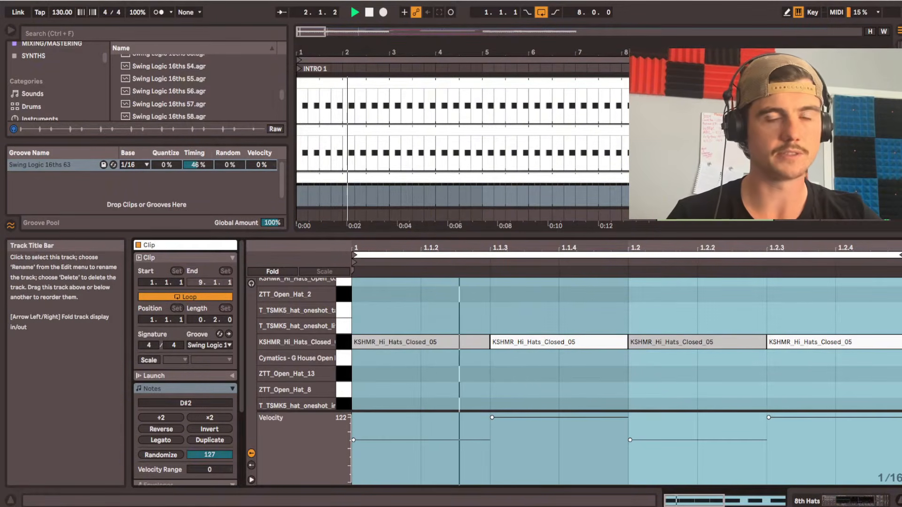
{"action": "key", "text": "space"}
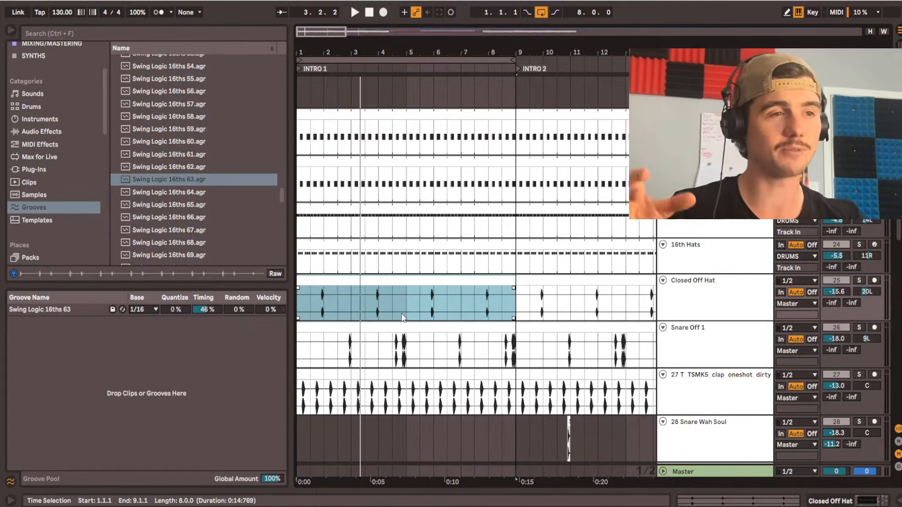
Turn off the solo on the 8th Hats track.
{"action": "scroll", "coordinate": [447, 319], "scroll_direction": "up", "scroll_amount": 10}
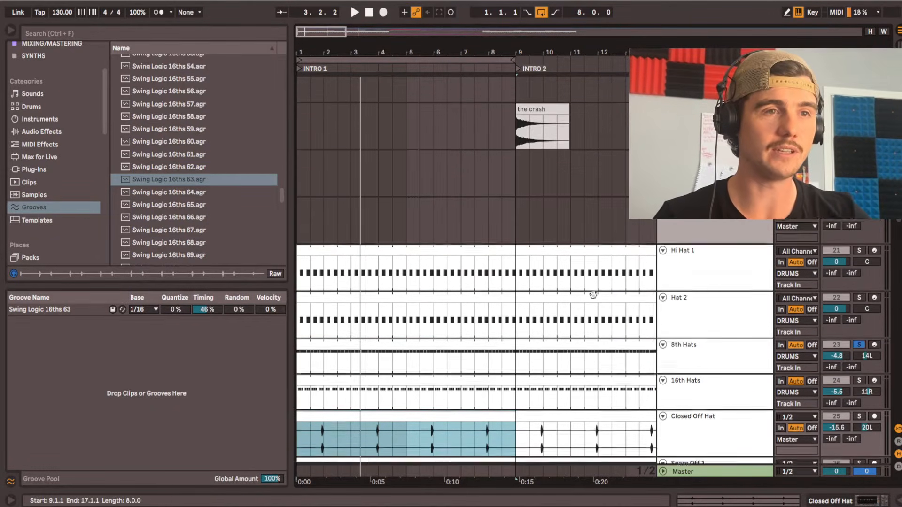
{"action": "scroll", "coordinate": [474, 111], "scroll_direction": "down", "scroll_amount": 5}
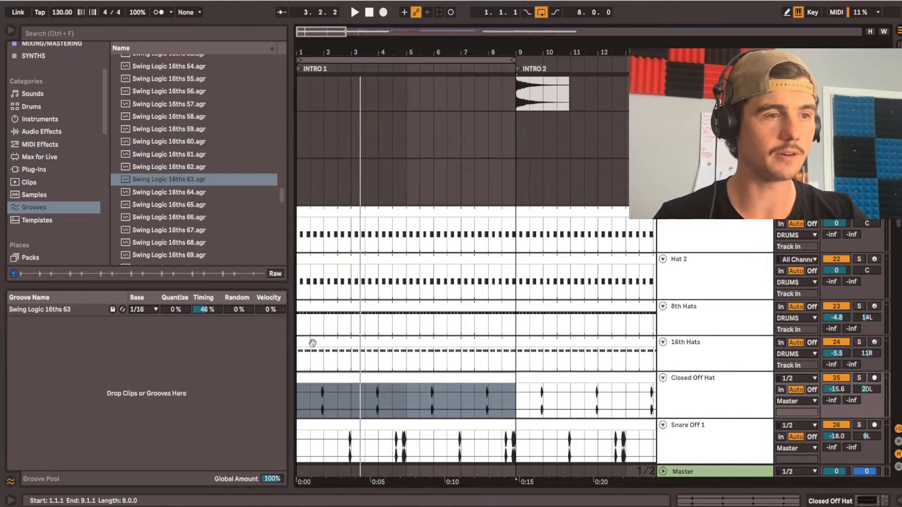
Shorten the arrangement loop to the first four bars and play it with the Closed Off Hat track in view.
{"action": "left_click_drag", "start_coordinate": [514, 60], "coordinate": [405, 70]}
{"action": "key", "text": "space"}
{"action": "scroll", "coordinate": [399, 236], "scroll_direction": "down", "scroll_amount": 7}
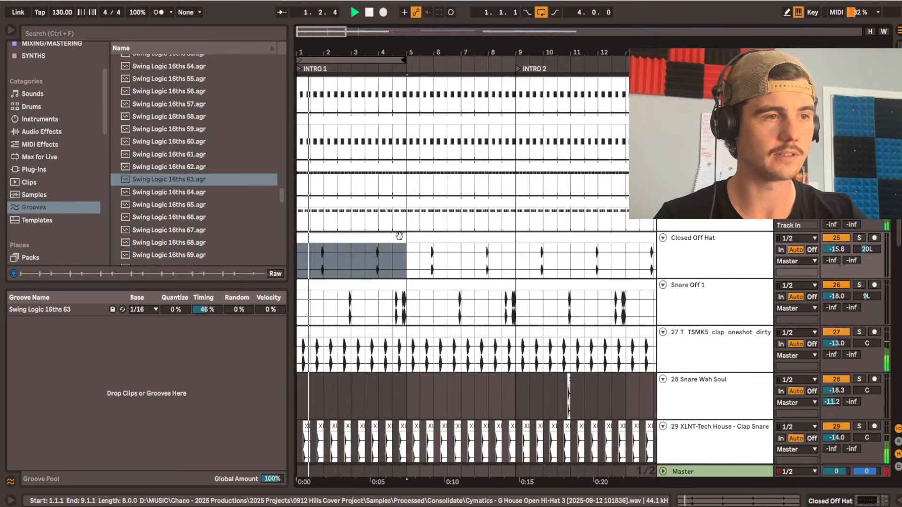
{"action": "scroll", "coordinate": [399, 236], "scroll_direction": "up", "scroll_amount": 2, "text": "ctrl"}
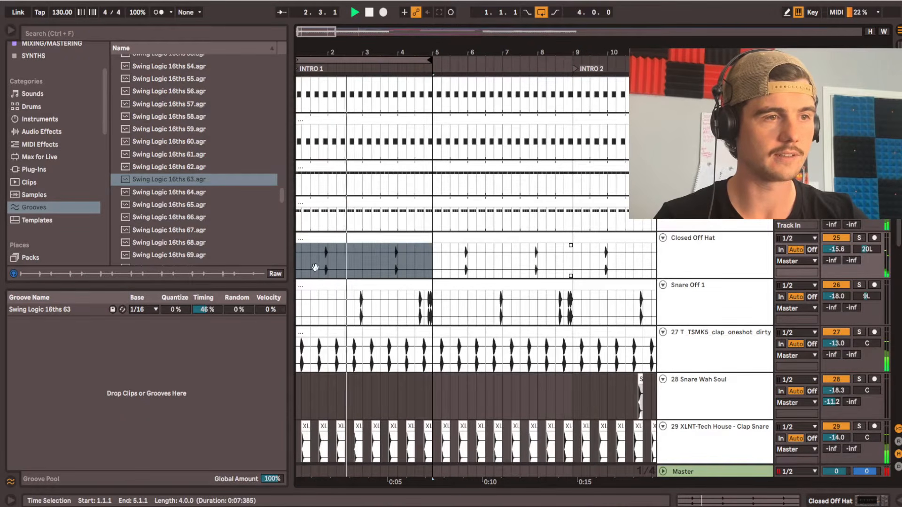
{"action": "scroll", "coordinate": [451, 246], "scroll_direction": "down", "scroll_amount": 1}
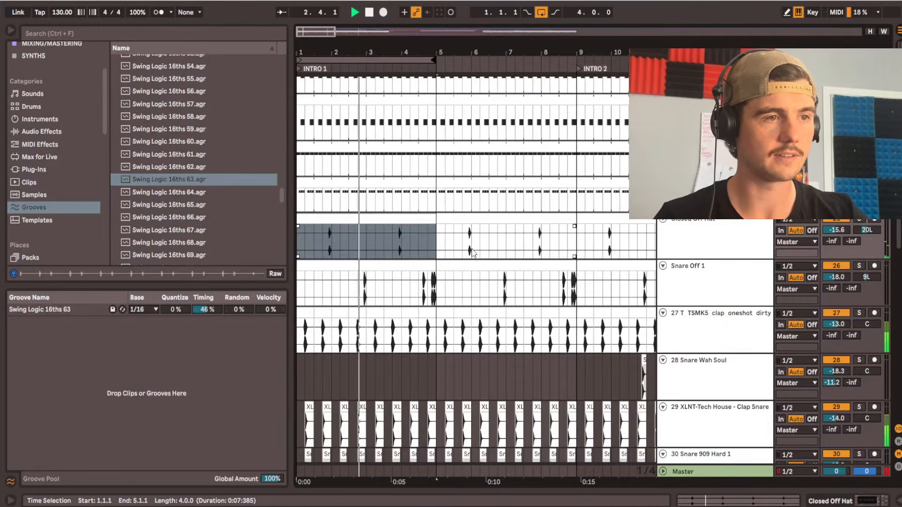
{"action": "key", "text": "space"}
Inspect the Closed Off Hat clip in INTRO 1 up close and play from just before its first hit.
{"action": "left_click", "coordinate": [336, 218]}
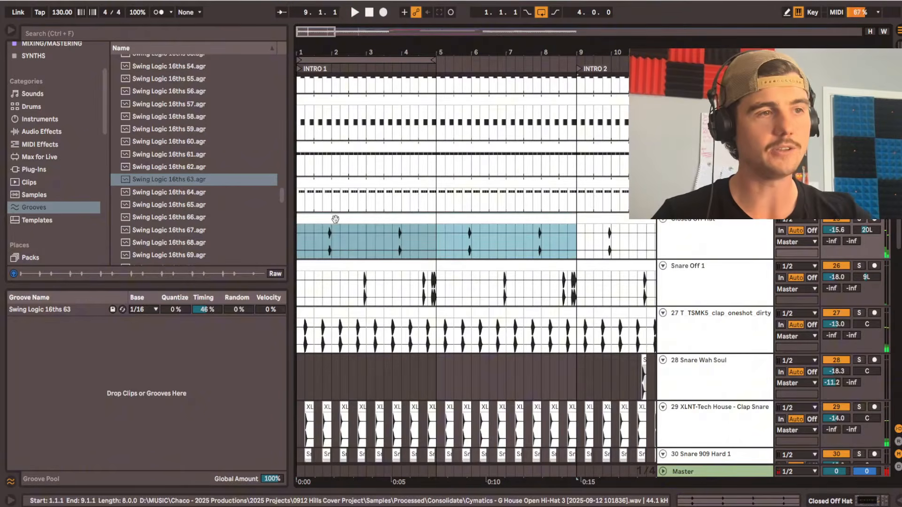
{"action": "scroll", "coordinate": [322, 243], "scroll_direction": "up", "scroll_amount": 3, "text": "ctrl"}
{"action": "left_click", "coordinate": [332, 248]}
{"action": "scroll", "coordinate": [363, 244], "scroll_direction": "down", "scroll_amount": 3, "text": "ctrl"}
{"action": "left_click", "coordinate": [314, 240]}
{"action": "key", "text": "space"}
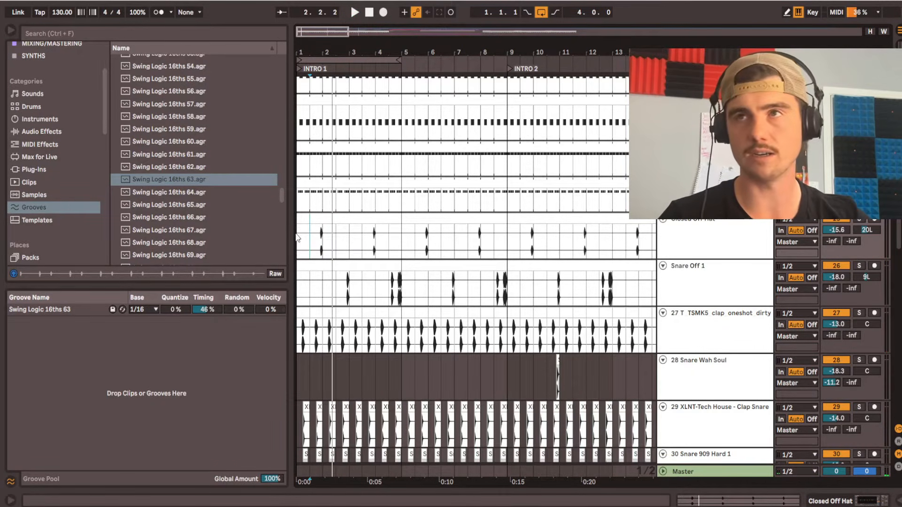
Highlight the first hit on the Snare Off 1 track, from 2.4.3 to 3.1.1.
{"action": "left_click", "coordinate": [314, 282]}
{"action": "scroll", "coordinate": [338, 282], "scroll_direction": "up", "scroll_amount": 3}
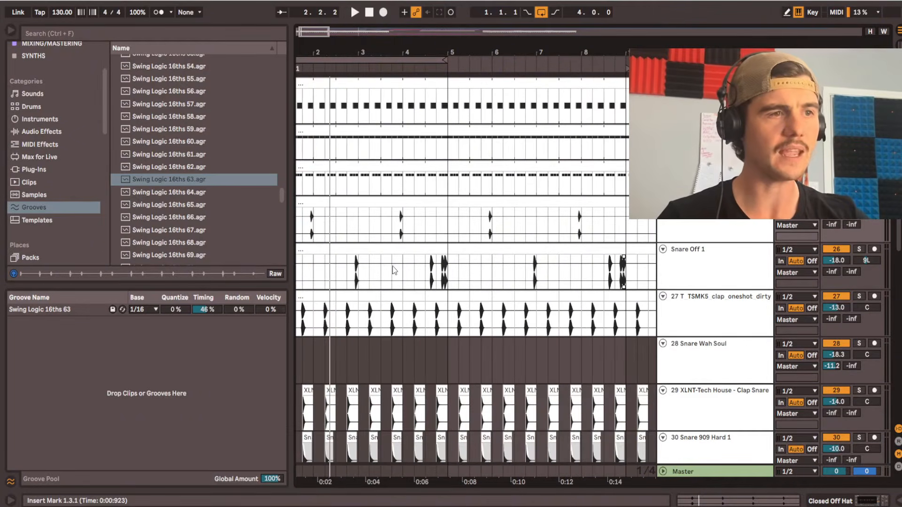
{"action": "left_click", "coordinate": [343, 265]}
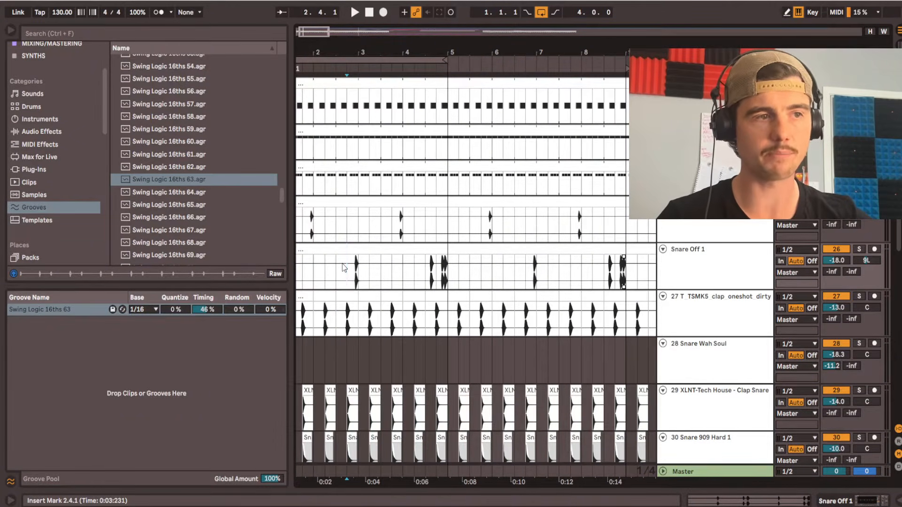
{"action": "scroll", "coordinate": [343, 266], "scroll_direction": "up", "scroll_amount": 1}
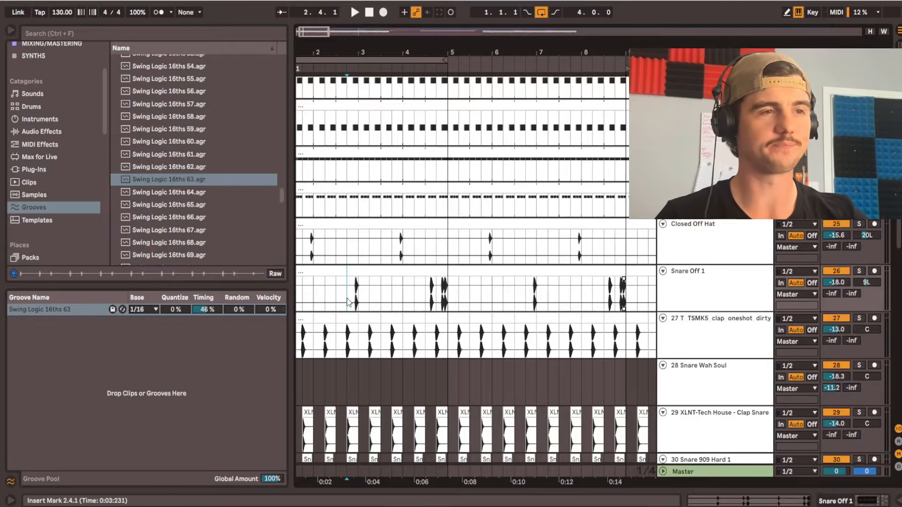
{"action": "scroll", "coordinate": [347, 287], "scroll_direction": "up", "scroll_amount": 3}
{"action": "left_click_drag", "start_coordinate": [364, 291], "coordinate": [379, 291]}
{"action": "scroll", "coordinate": [379, 289], "scroll_direction": "down", "scroll_amount": 3}
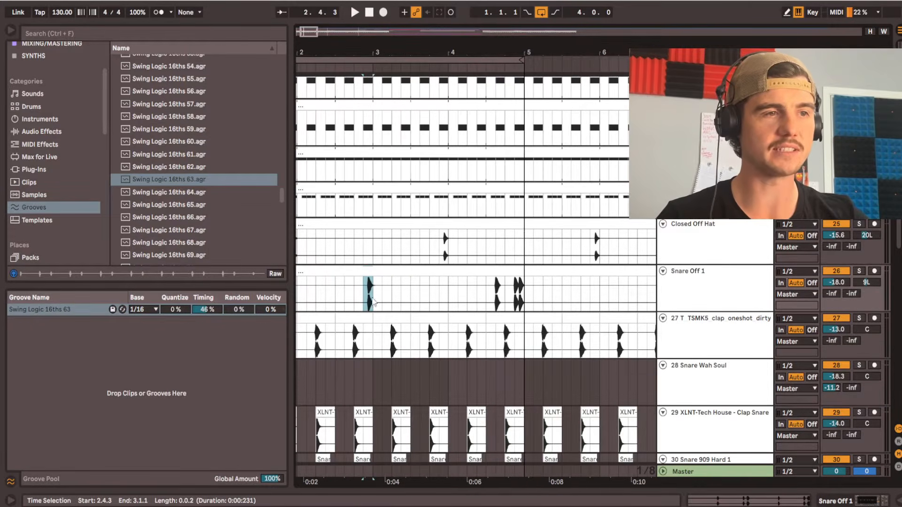
Play the arrangement twice from 2.2.1 to hear the first Snare Off 1 hit in context.
{"action": "left_click", "coordinate": [389, 280]}
{"action": "key", "text": "space"}
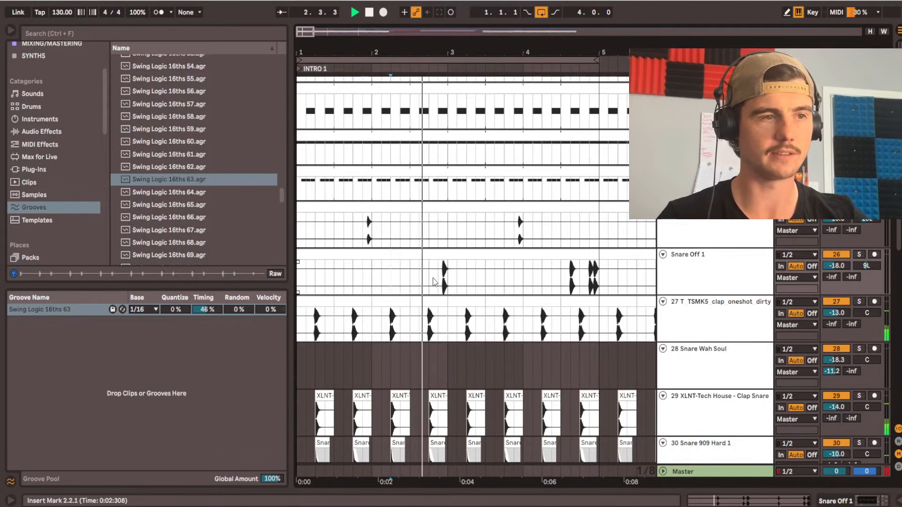
{"action": "key", "text": "space"}
{"action": "key", "text": "space"}
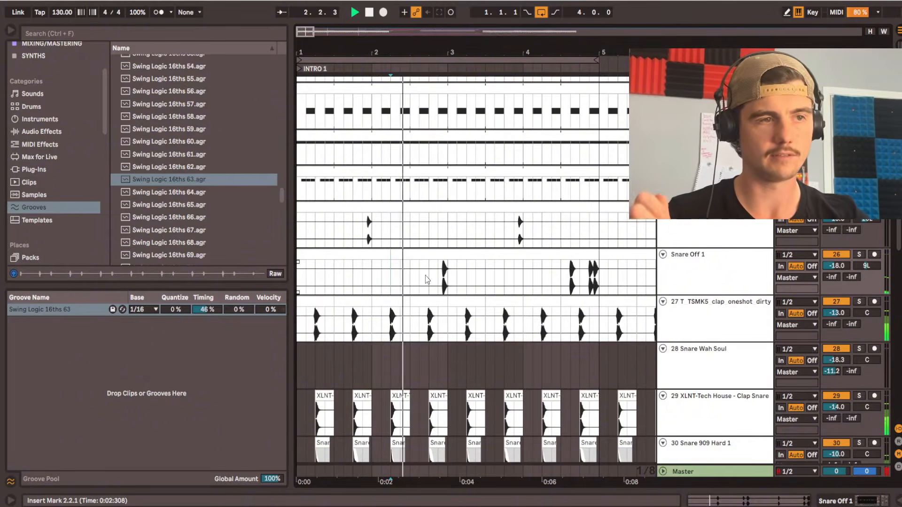
{"action": "key", "text": "space"}
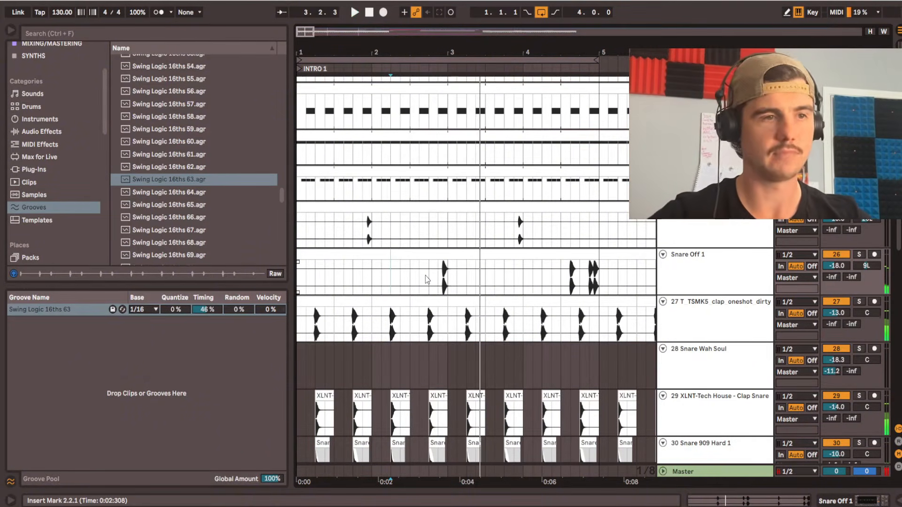
Play from 2.4.1 and again from just before the bar 4 hits on the Snare Off 1 track.
{"action": "left_click", "coordinate": [440, 277]}
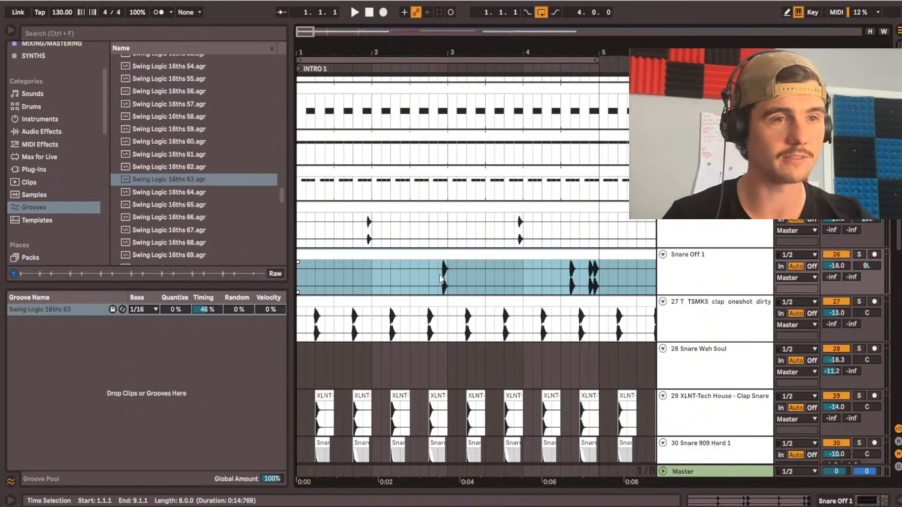
{"action": "left_click", "coordinate": [429, 277]}
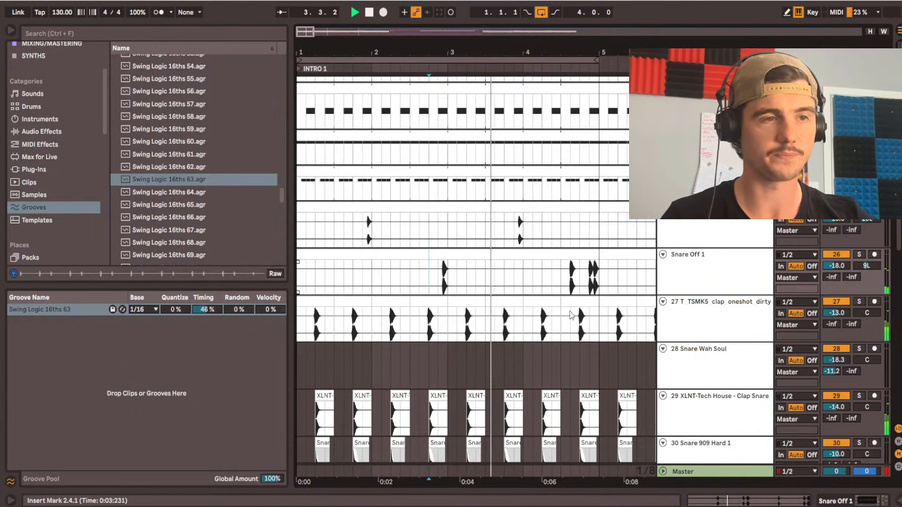
{"action": "left_click", "coordinate": [559, 281]}
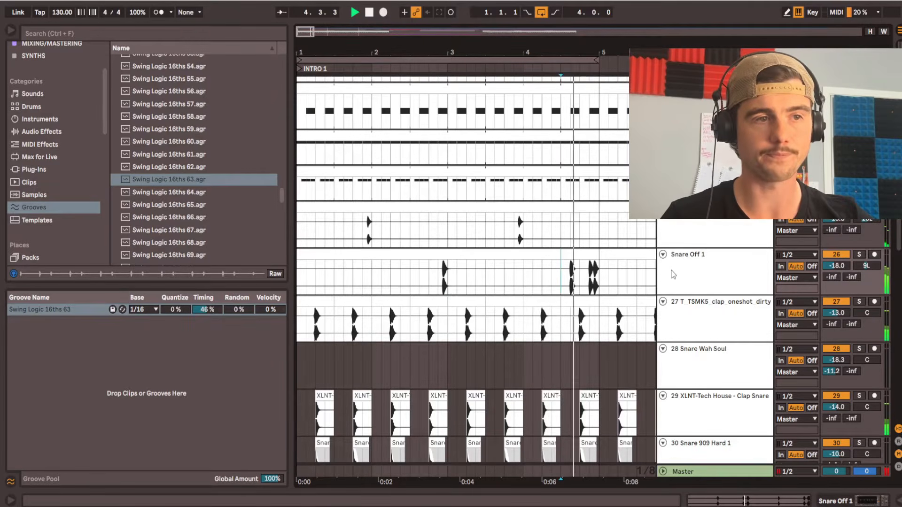
{"action": "key", "text": "space"}
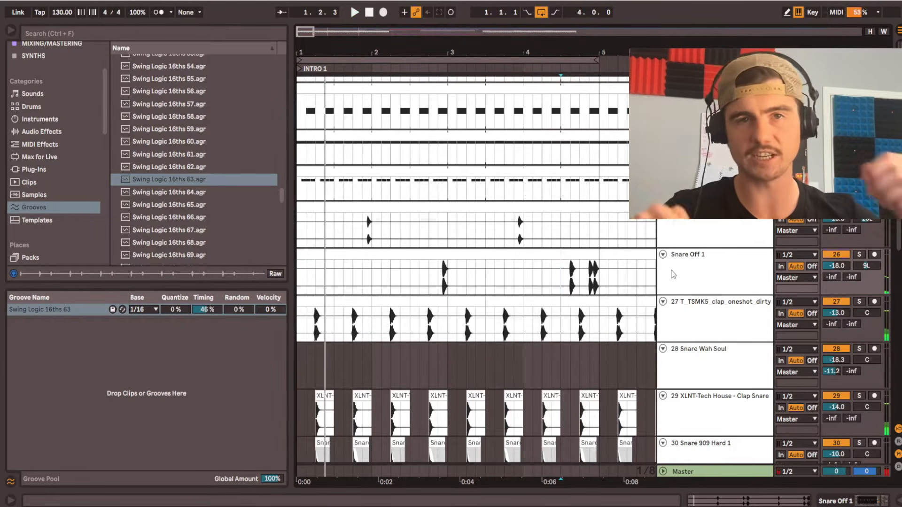
Play the clap on track 27 from the start of INTRO 1 and highlight the first layered hit across tracks 27 to 30.
{"action": "key", "text": "ctrl+t"}
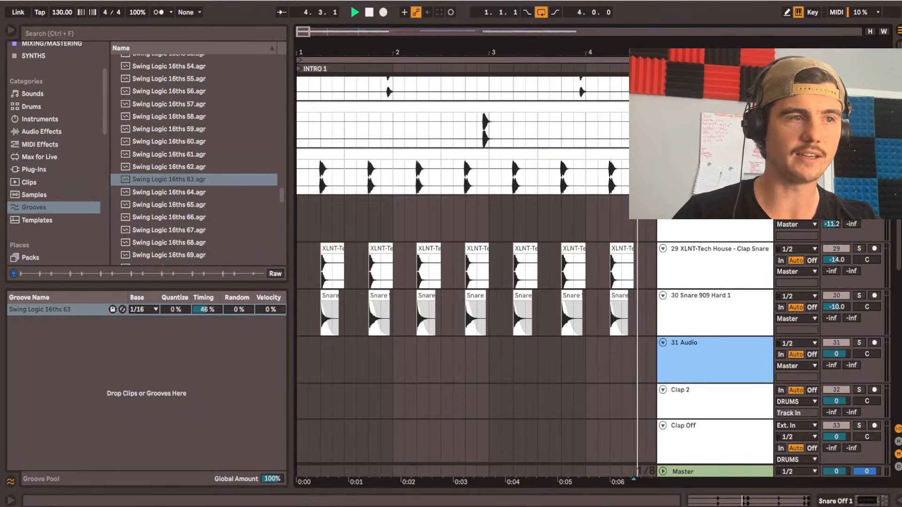
{"action": "left_click", "coordinate": [324, 184]}
{"action": "key", "text": "space"}
{"action": "key", "text": "space"}
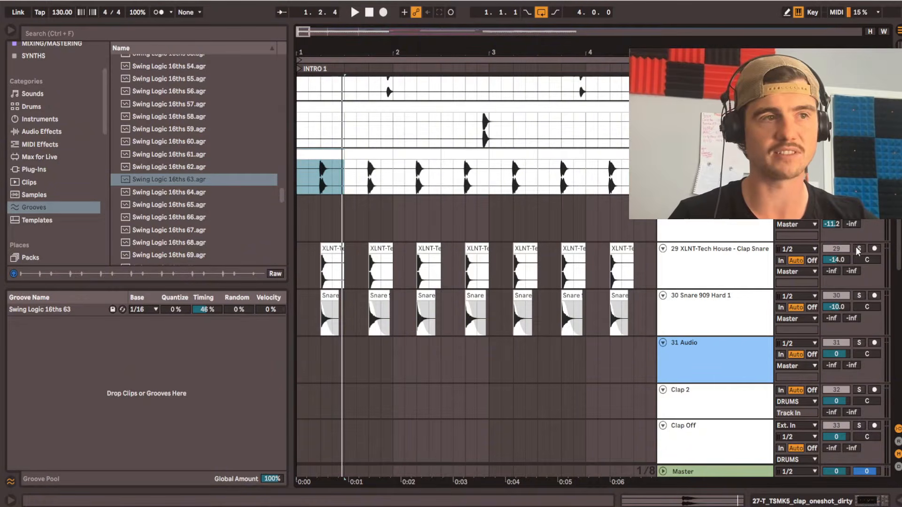
{"action": "left_click", "coordinate": [351, 308], "text": "shift"}
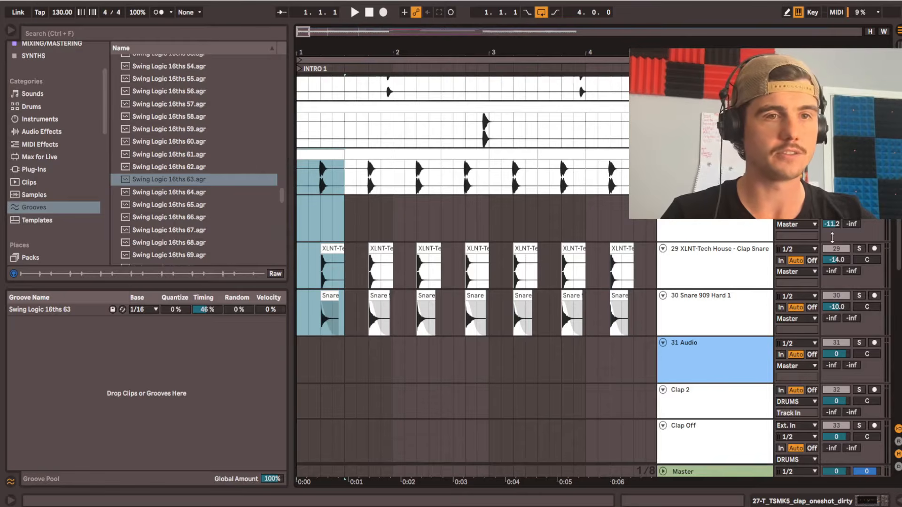
{"action": "left_click", "coordinate": [330, 250]}
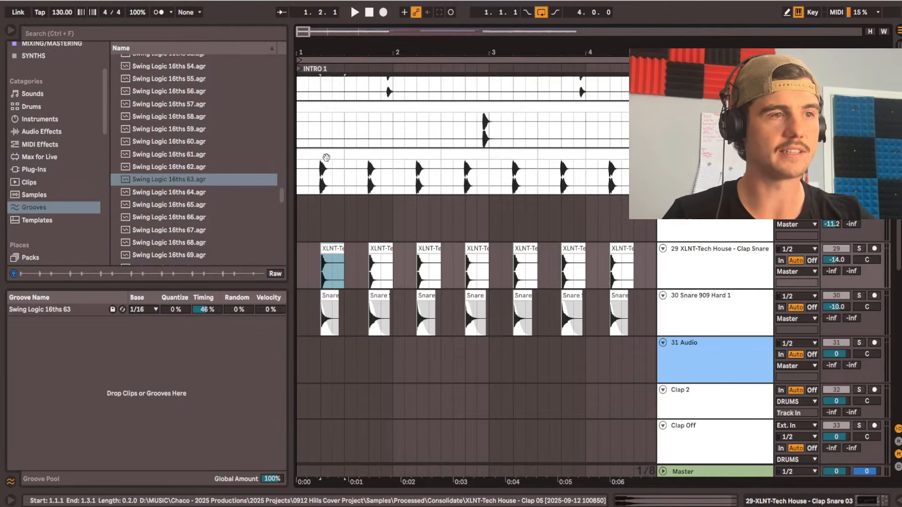
Solo the XLNT-Tech House - Clap Snare track, play it from the start of INTRO 1 and turn the solo off.
{"action": "left_click", "coordinate": [859, 249]}
{"action": "key", "text": "space"}
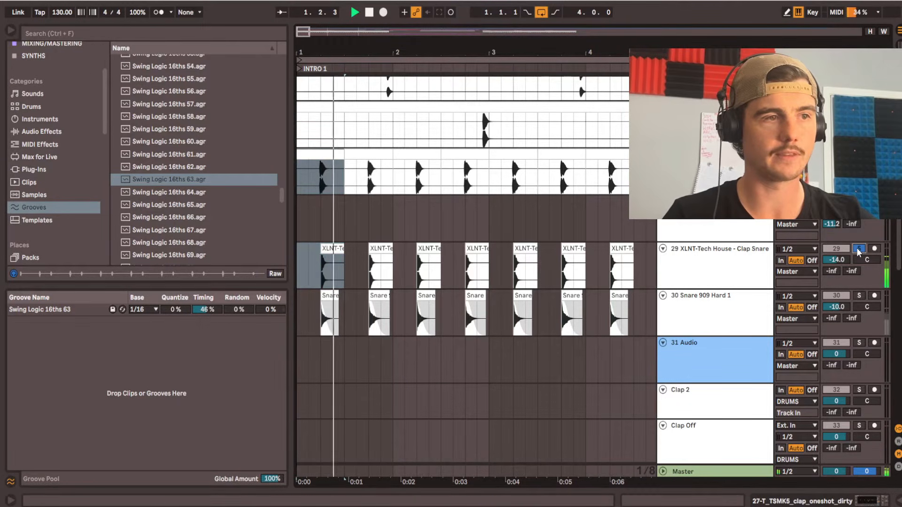
{"action": "key", "text": "space"}
{"action": "key", "text": "space"}
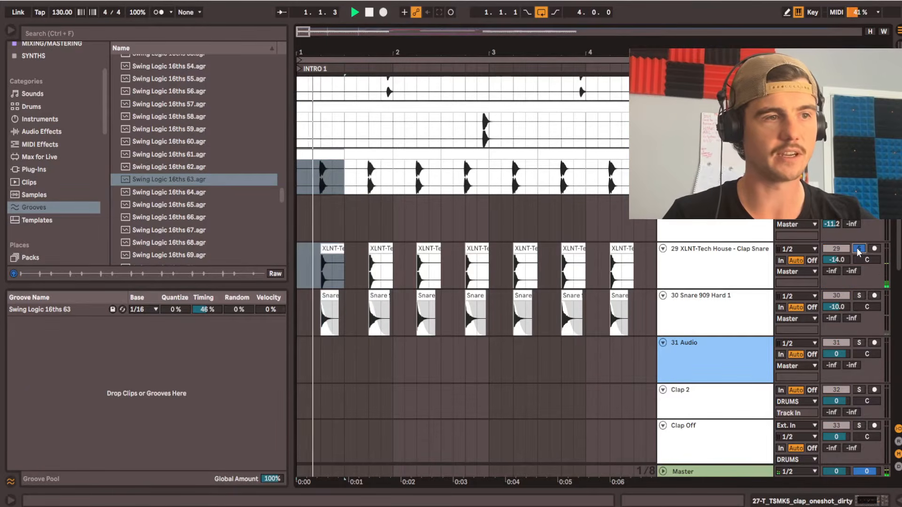
{"action": "key", "text": "space"}
{"action": "left_click", "coordinate": [859, 249]}
Solo the Snare 909 Hard 1 track and play it from the start of INTRO 1.
{"action": "key", "text": "space"}
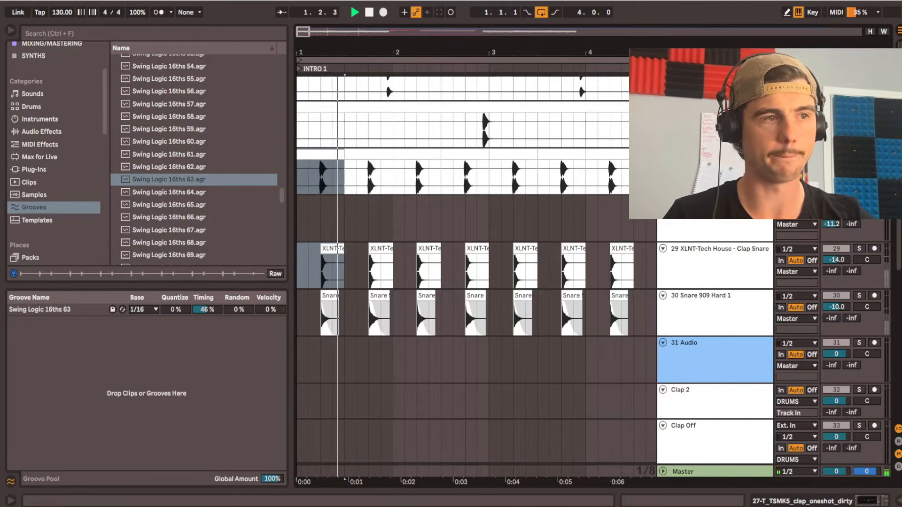
{"action": "left_click", "coordinate": [859, 296]}
{"action": "key", "text": "space"}
{"action": "key", "text": "space"}
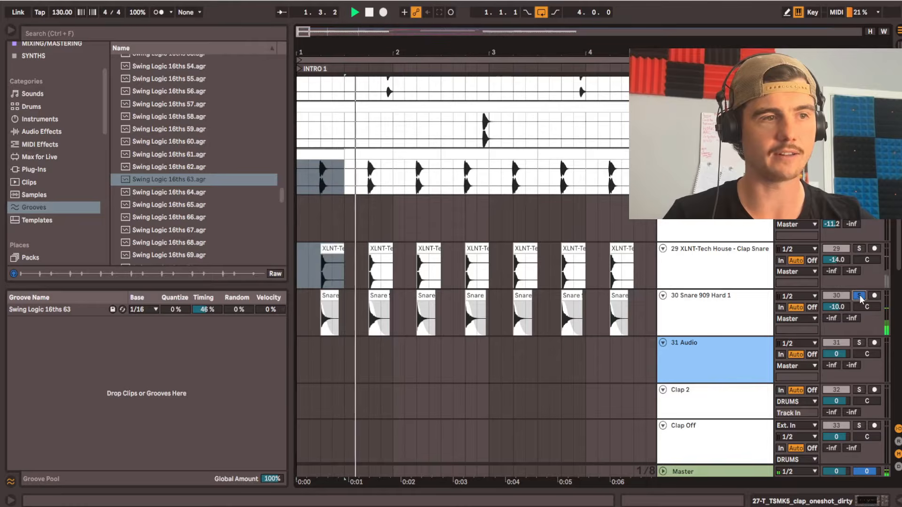
{"action": "key", "text": "space"}
Highlight the first two hits on the Snare 909 Hard 1 track, then place the insert marker at 1.1.1.
{"action": "left_click", "coordinate": [301, 307]}
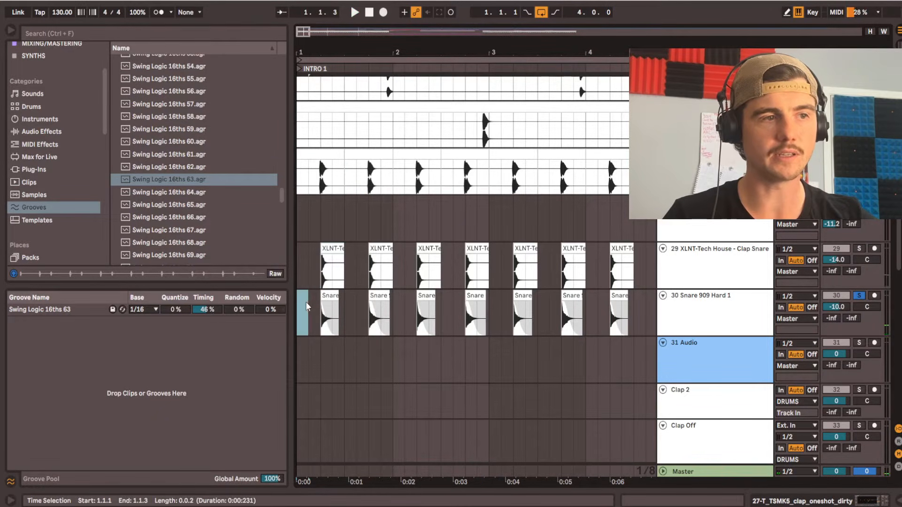
{"action": "left_click", "coordinate": [341, 313]}
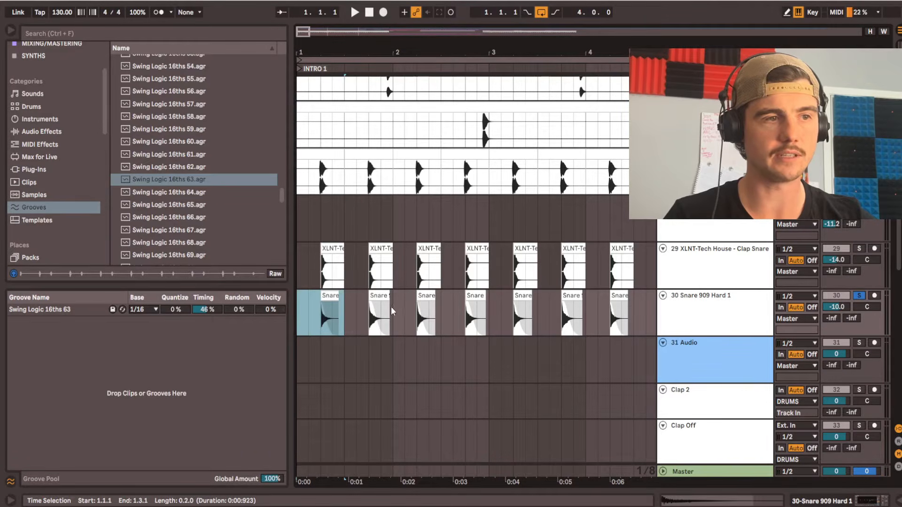
{"action": "left_click_drag", "start_coordinate": [360, 310], "coordinate": [394, 310]}
{"action": "left_click", "coordinate": [298, 305]}
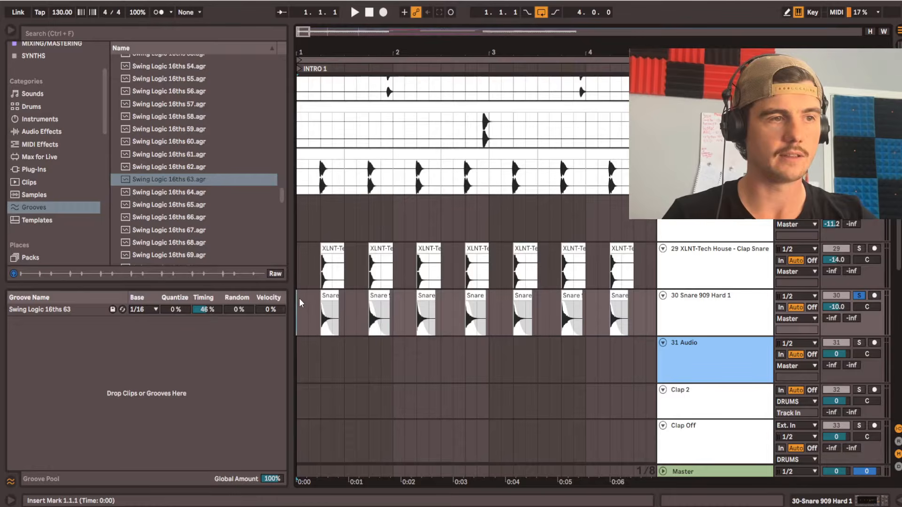
Enlarge the Snare 909 Hard 1 track and highlight the tail of its first hit, from 1.2.3 to 1.3.1.
{"action": "key", "text": "plus"}
{"action": "key", "text": "plus"}
{"action": "scroll", "coordinate": [439, 322], "scroll_direction": "up", "scroll_amount": 3}
{"action": "key", "text": "minus"}
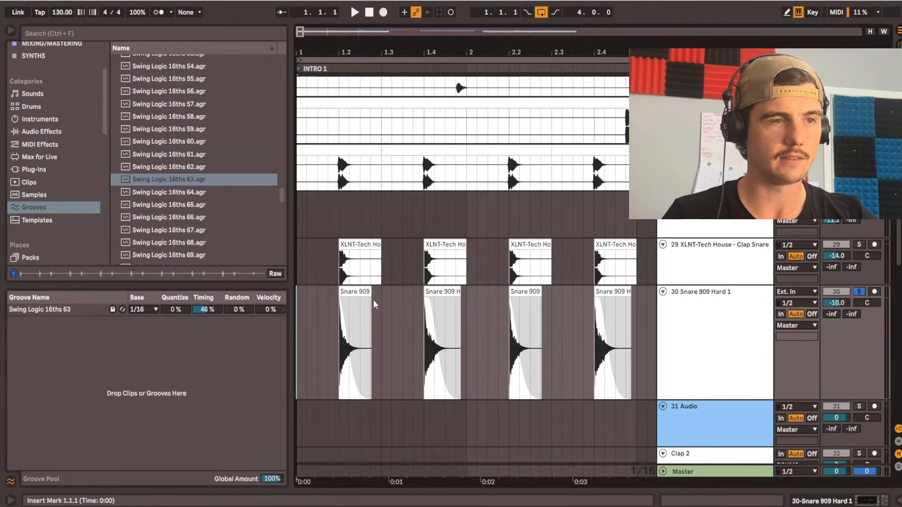
{"action": "left_click", "coordinate": [363, 303]}
{"action": "left_click", "coordinate": [376, 301]}
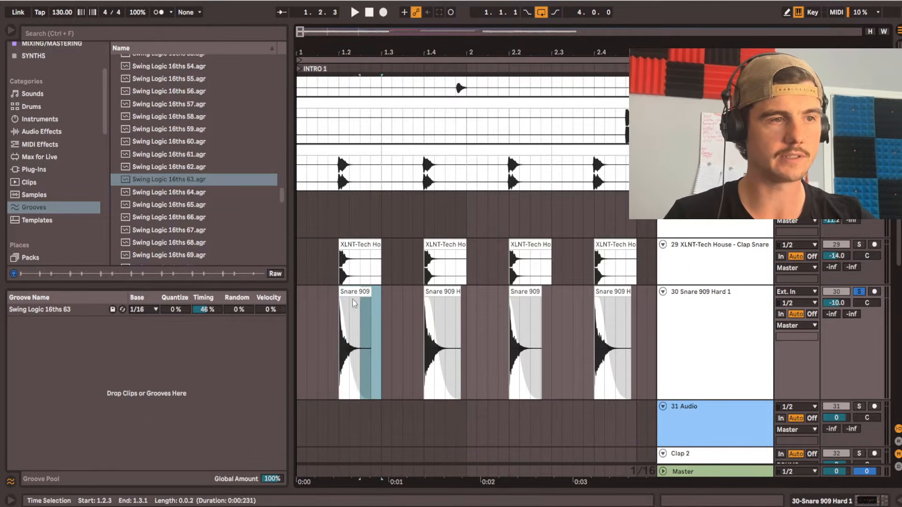
Play the soloed Snare 909 Hard 1 track from 1.1.1 and select its second clip.
{"action": "key", "text": "space"}
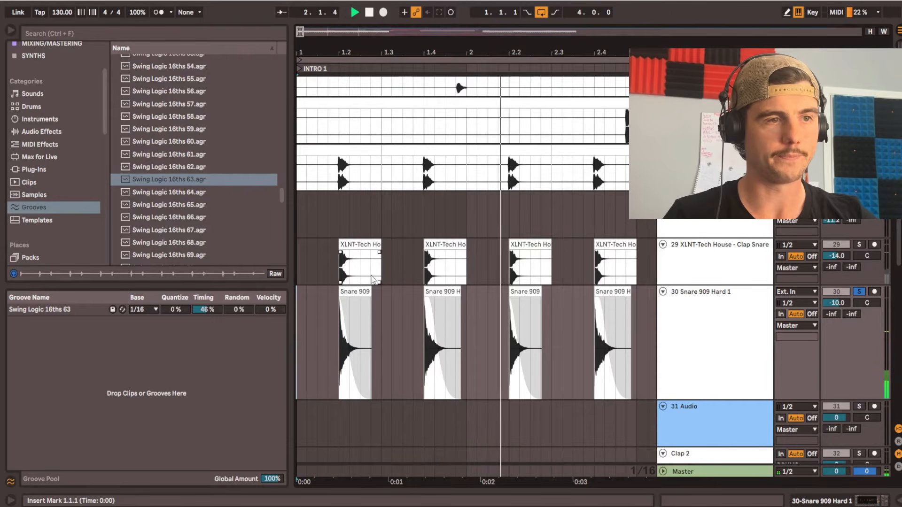
{"action": "key", "text": "space"}
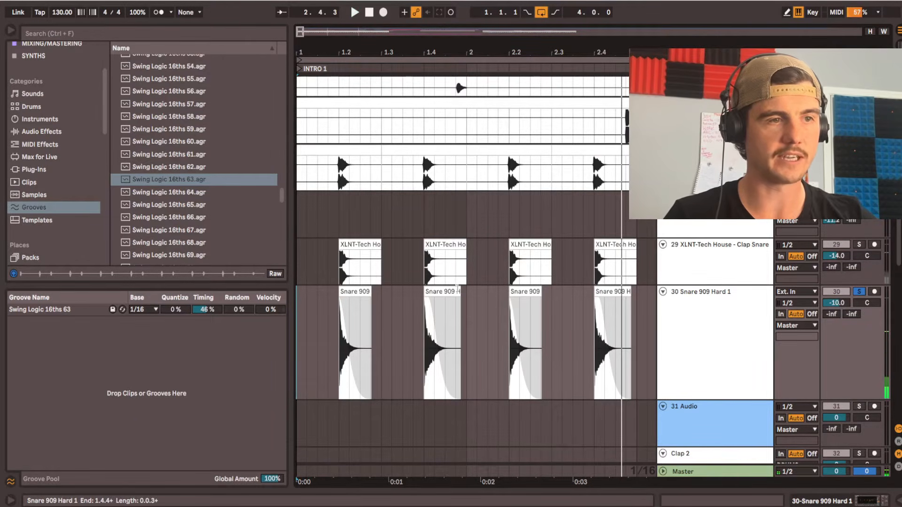
{"action": "left_click", "coordinate": [446, 294]}
{"action": "key", "text": "minus"}
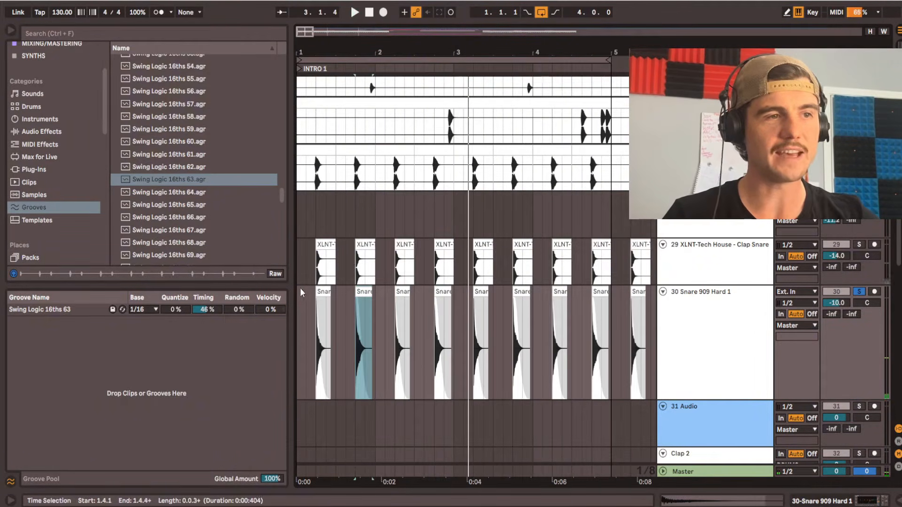
Return the insert marker to 1.1.1 and bring the reference and KICK tracks into view.
{"action": "left_click", "coordinate": [300, 288]}
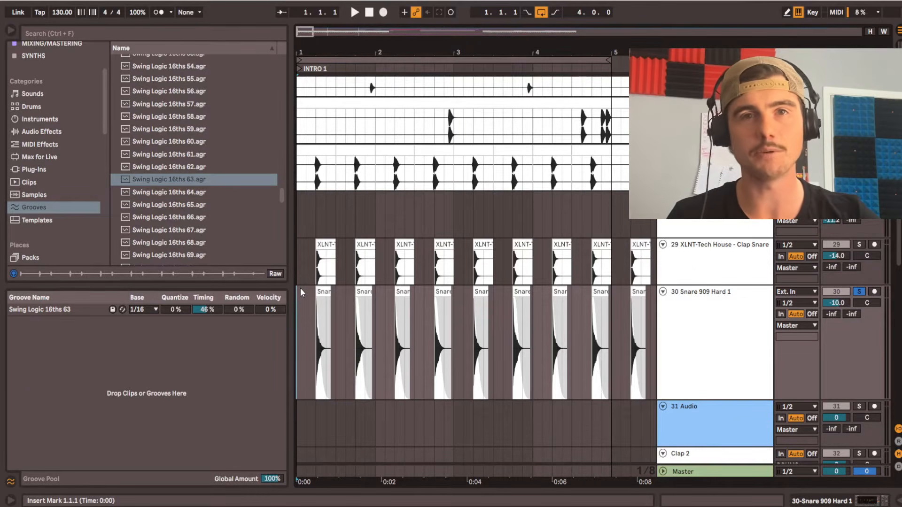
{"action": "scroll", "coordinate": [359, 160], "scroll_direction": "up", "scroll_amount": 15}
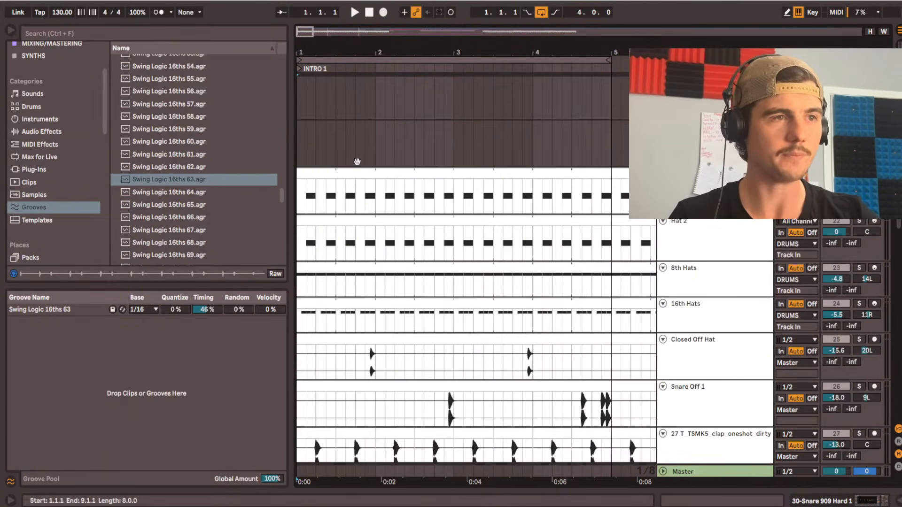
{"action": "scroll", "coordinate": [318, 159], "scroll_direction": "up", "scroll_amount": 5}
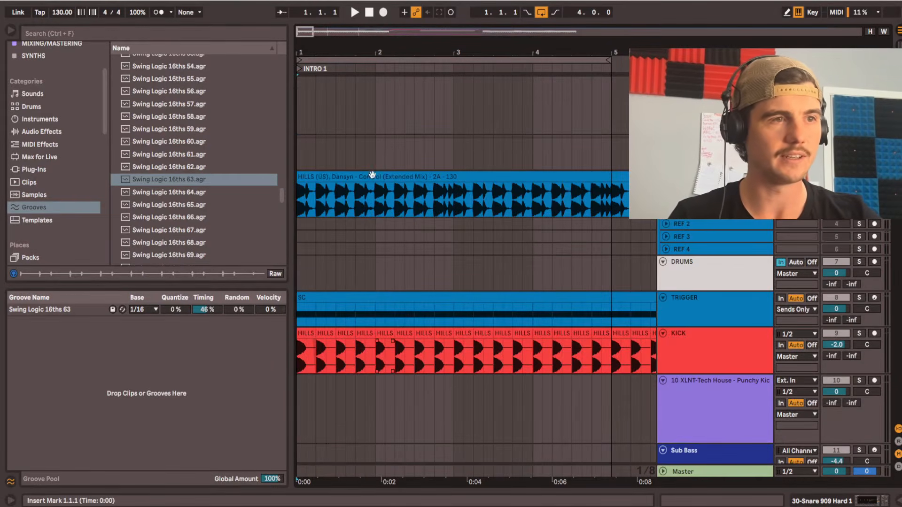
Show the REF 1 track's EQ Eight and set its band 1 low cut to about 150 Hz.
{"action": "left_click", "coordinate": [316, 197]}
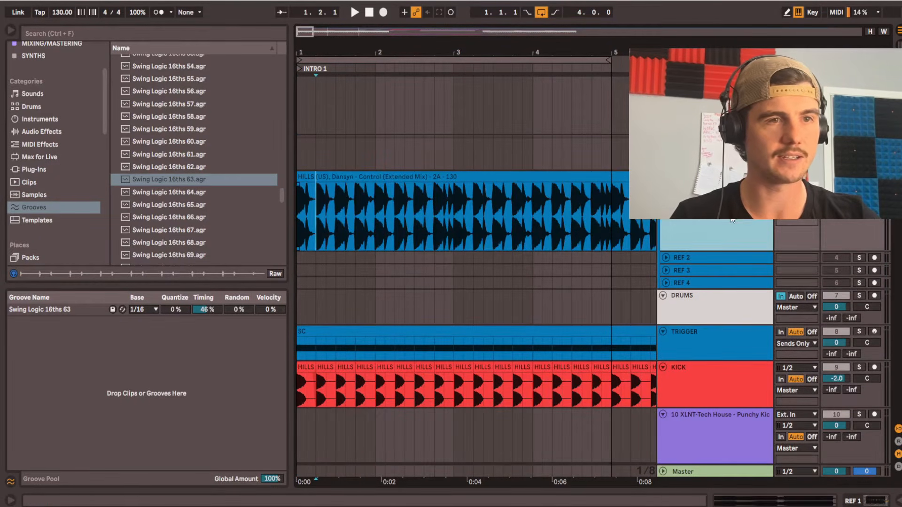
{"action": "key", "text": "ctrl+alt+l"}
{"action": "left_click", "coordinate": [182, 478]}
{"action": "left_click_drag", "start_coordinate": [215, 427], "coordinate": [253, 426]}
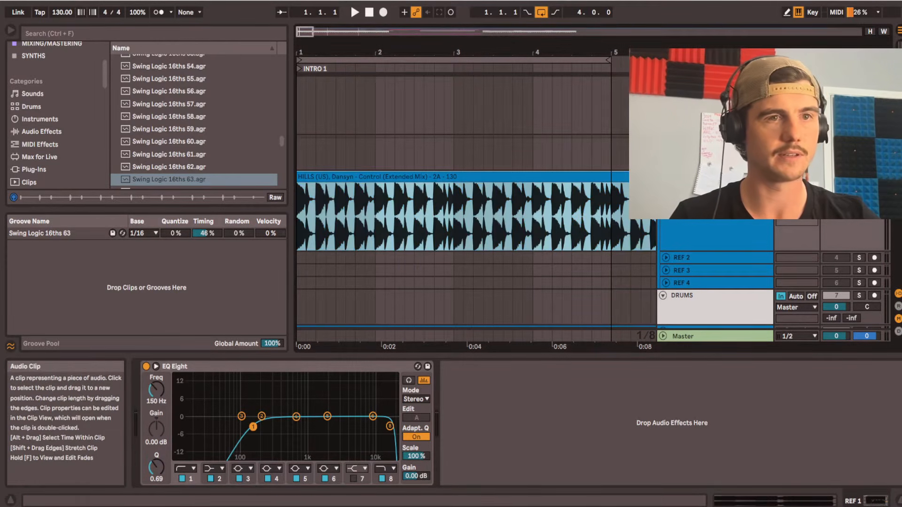
Play the reference tracks from 1.1.1 and select the REF 1 clip.
{"action": "left_click", "coordinate": [686, 150]}
{"action": "key", "text": "space"}
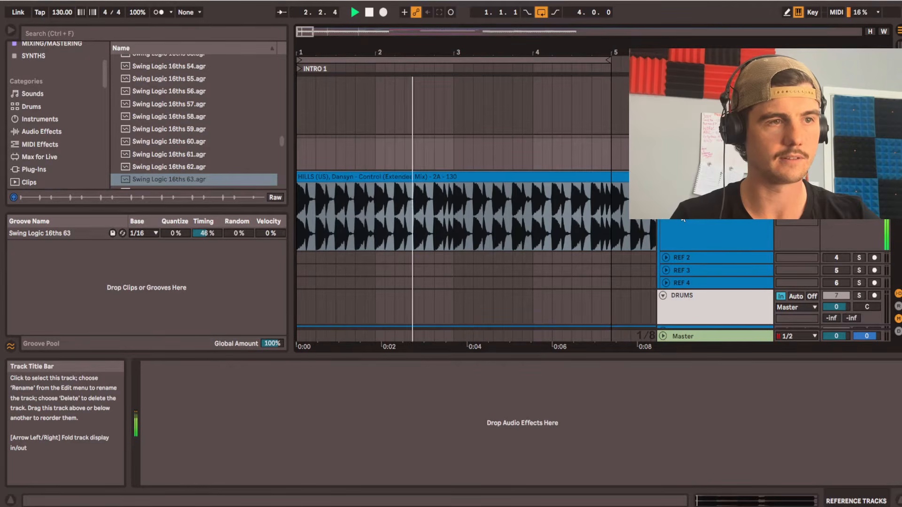
{"action": "left_click", "coordinate": [315, 178]}
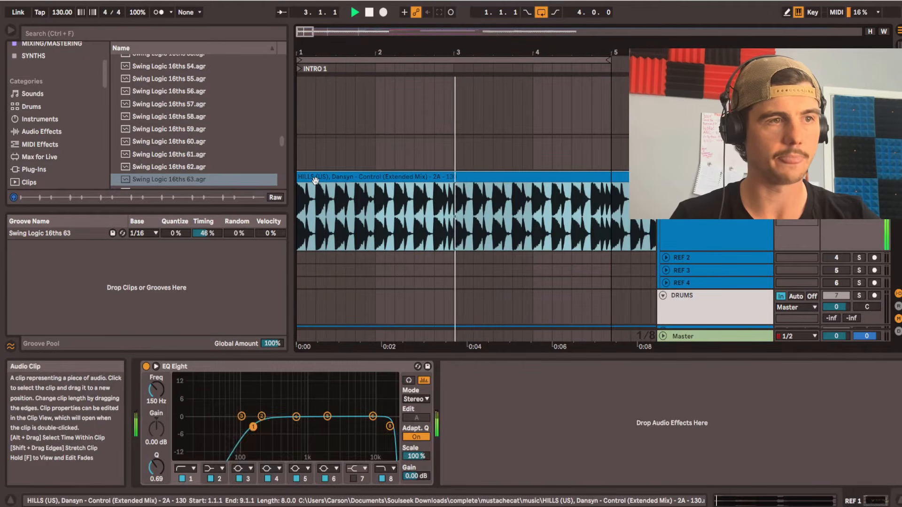
Stop playback and highlight the fourth beat of the REF 1 clip, from 1.4.1 to 2.1.1.
{"action": "left_click", "coordinate": [313, 218]}
{"action": "left_click", "coordinate": [351, 208]}
{"action": "left_click_drag", "start_coordinate": [352, 207], "coordinate": [374, 209]}
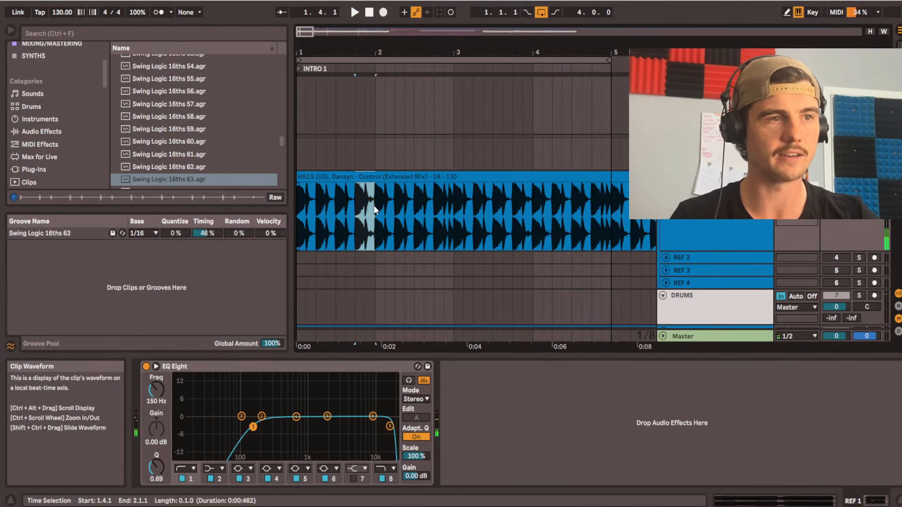
Open the first Snare Off 1 clip in the sample editor and examine its hit around 2.4.4 up close.
{"action": "scroll", "coordinate": [380, 188], "scroll_direction": "down", "scroll_amount": 5}
{"action": "scroll", "coordinate": [358, 207], "scroll_direction": "down", "scroll_amount": 10}
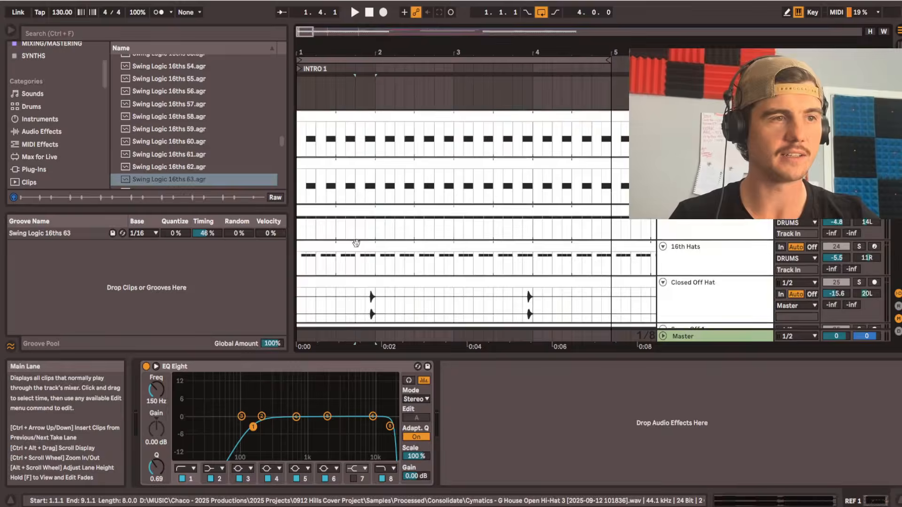
{"action": "left_click", "coordinate": [301, 199]}
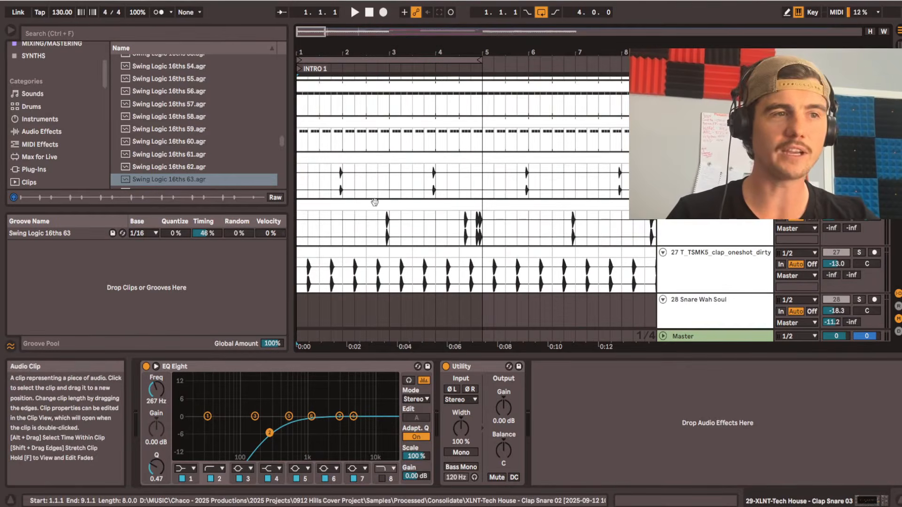
{"action": "double_click", "coordinate": [376, 202]}
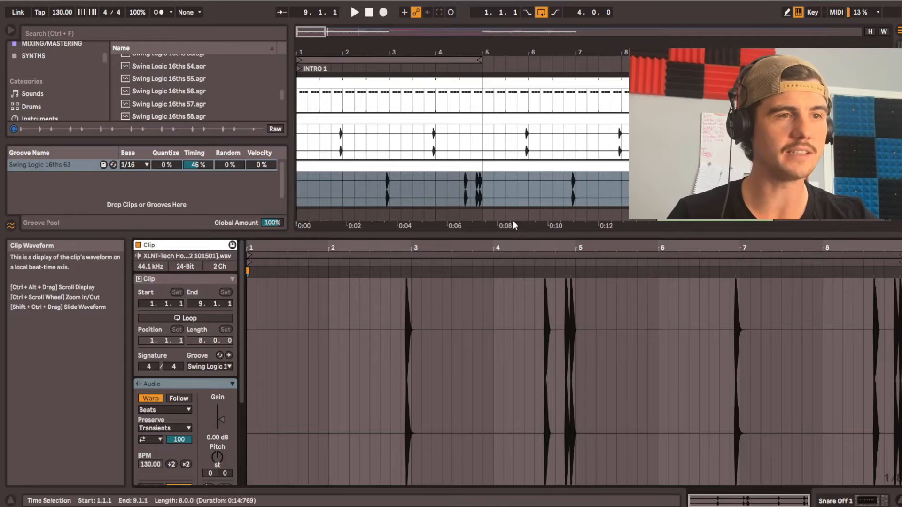
{"action": "left_click_drag", "start_coordinate": [511, 236], "coordinate": [511, 303]}
{"action": "scroll", "coordinate": [450, 364], "scroll_direction": "up", "scroll_amount": 8}
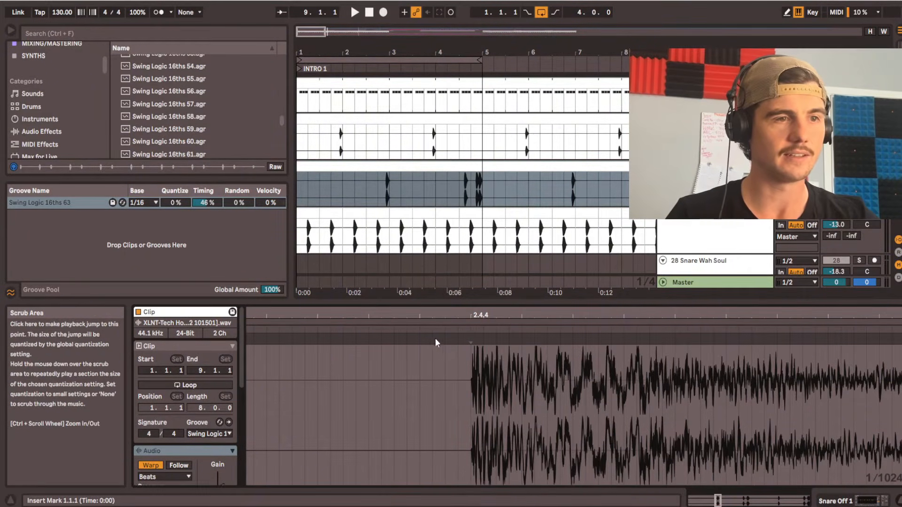
Try a warp marker on the Snare Off 1 hit at 2.4.4, play from there and remove the marker.
{"action": "double_click", "coordinate": [472, 357]}
{"action": "scroll", "coordinate": [208, 430], "scroll_direction": "down", "scroll_amount": 2}
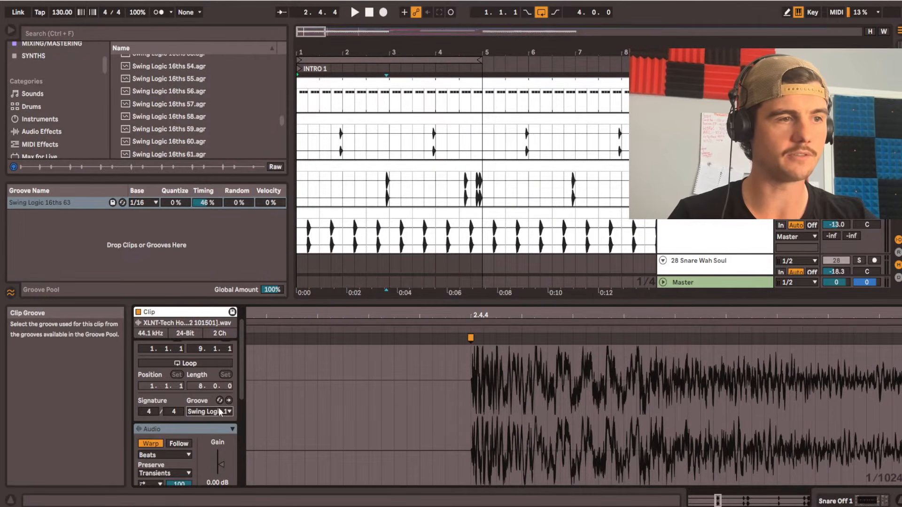
{"action": "key", "text": "space"}
{"action": "key", "text": "space"}
{"action": "double_click", "coordinate": [471, 338]}
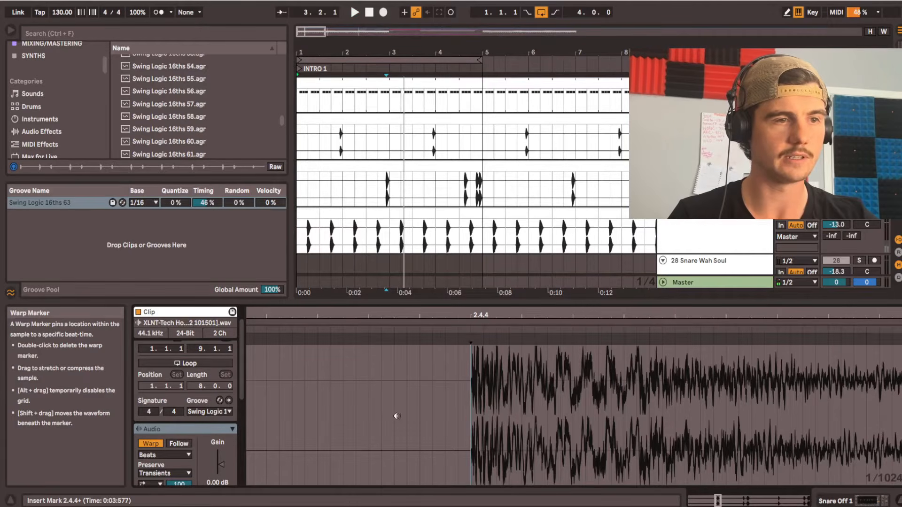
Try committing the Swing Logic 16ths 63 groove to the Snare Off 1 clip, inspect the warp markers around 2.4.4 and undo the commit.
{"action": "left_click", "coordinate": [229, 401]}
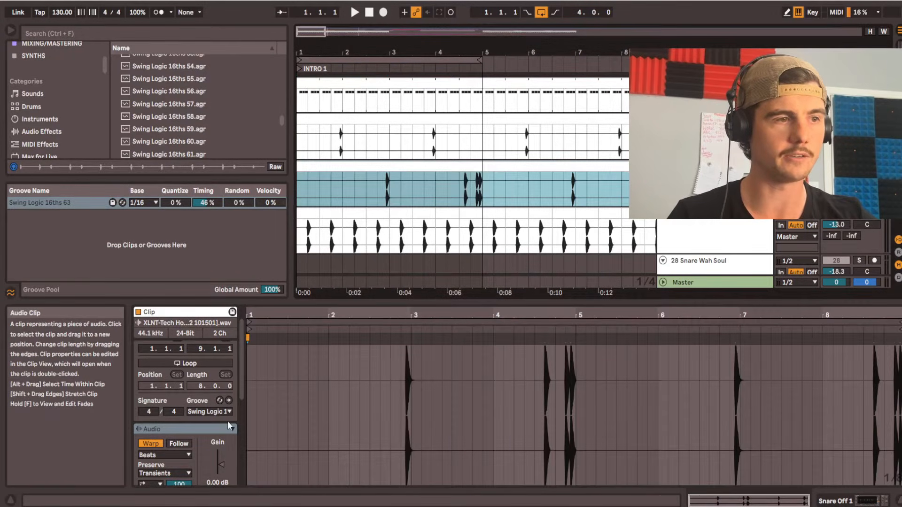
{"action": "left_click", "coordinate": [229, 400]}
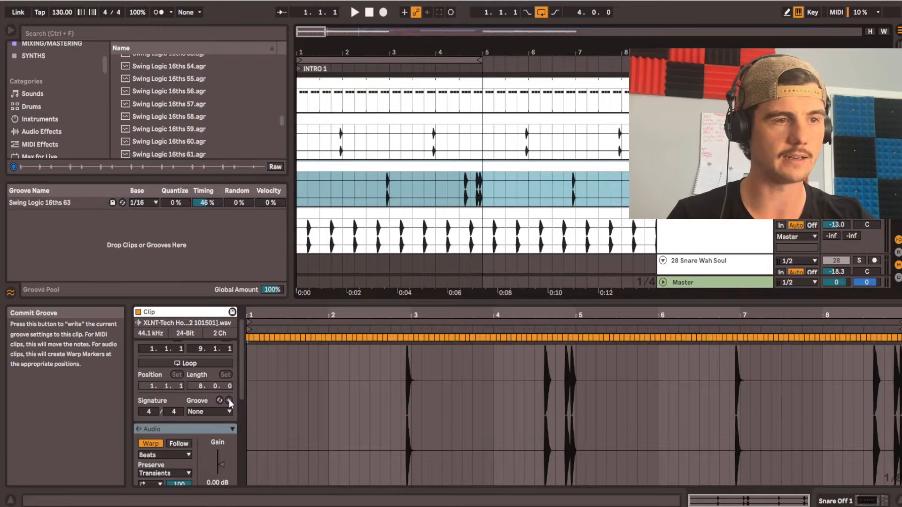
{"action": "scroll", "coordinate": [399, 357], "scroll_direction": "up", "scroll_amount": 10}
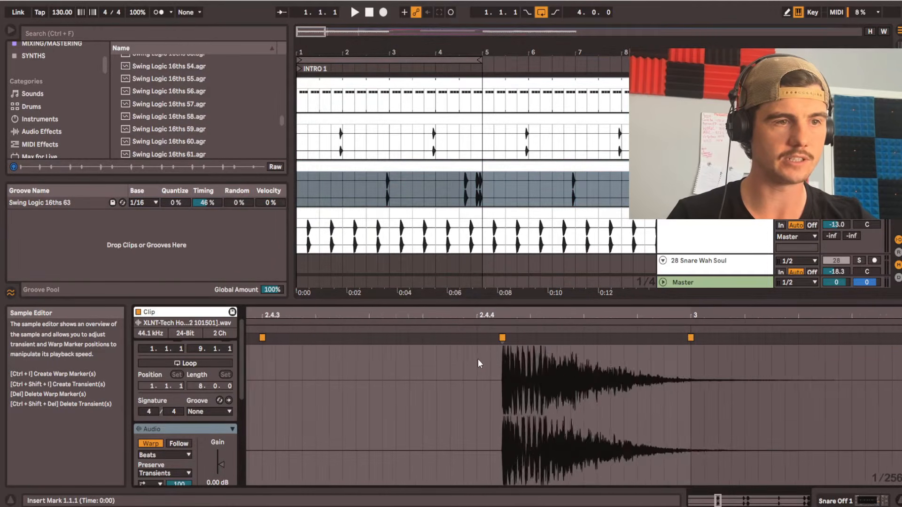
{"action": "left_click_drag", "start_coordinate": [537, 374], "coordinate": [413, 375]}
{"action": "scroll", "coordinate": [413, 377], "scroll_direction": "down", "scroll_amount": 1}
{"action": "key", "text": "ctrl+z"}
{"action": "scroll", "coordinate": [414, 377], "scroll_direction": "up", "scroll_amount": 4}
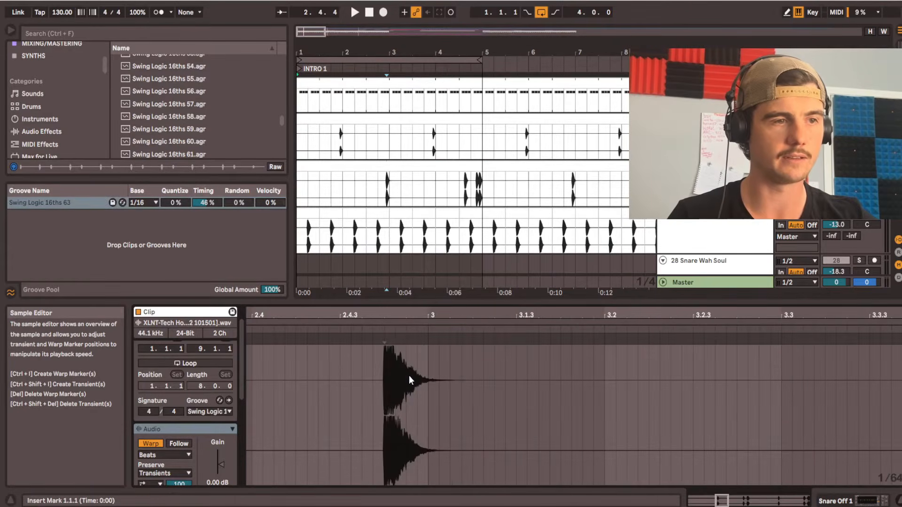
{"action": "left_click", "coordinate": [219, 400]}
{"action": "key", "text": "ctrl+z"}
{"action": "key", "text": "ctrl+y"}
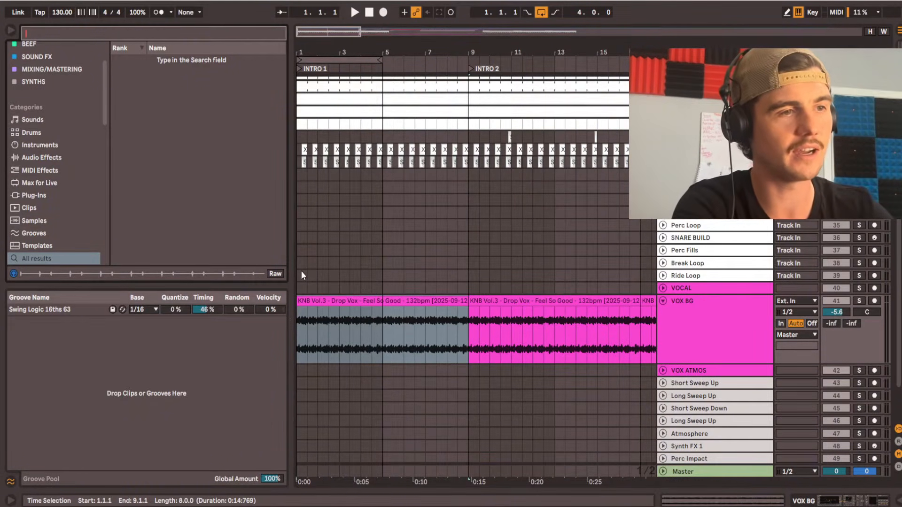
Search the browser for "feel so good" and play the soloed VOX BG track from 1.1.1.
{"action": "type", "text": "feel so good"}
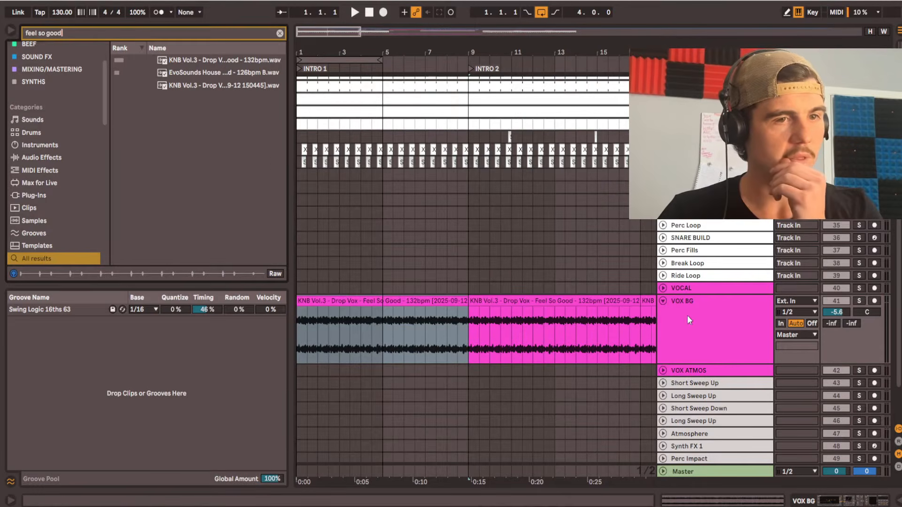
{"action": "left_click", "coordinate": [859, 301]}
{"action": "key", "text": "space"}
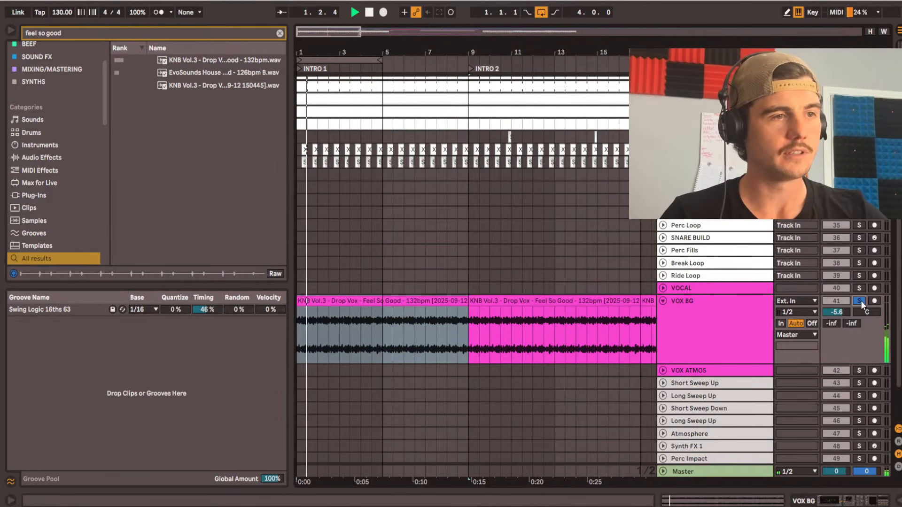
Play the soloed VOX BG track from 21.3.1, stop it and select its first clip.
{"action": "scroll", "coordinate": [612, 328], "scroll_direction": "right", "scroll_amount": 5}
{"action": "scroll", "coordinate": [612, 328], "scroll_direction": "down", "scroll_amount": 2}
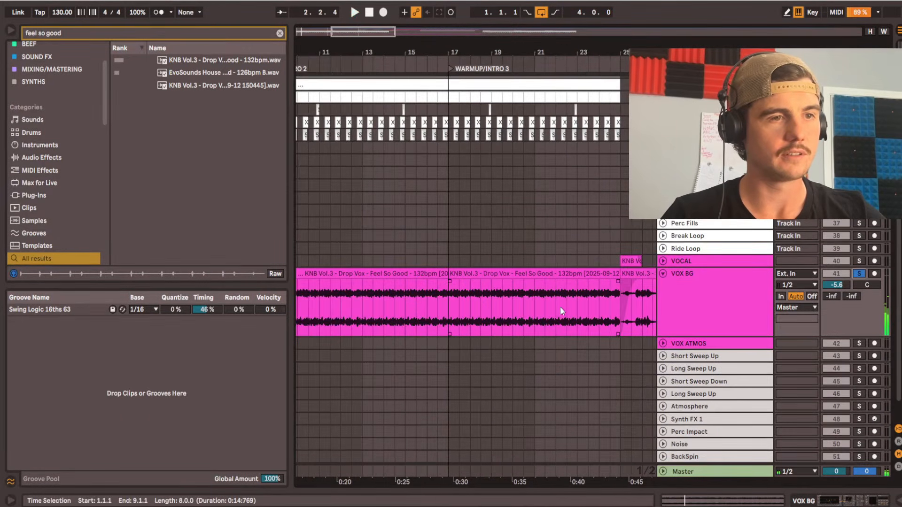
{"action": "left_click", "coordinate": [549, 302]}
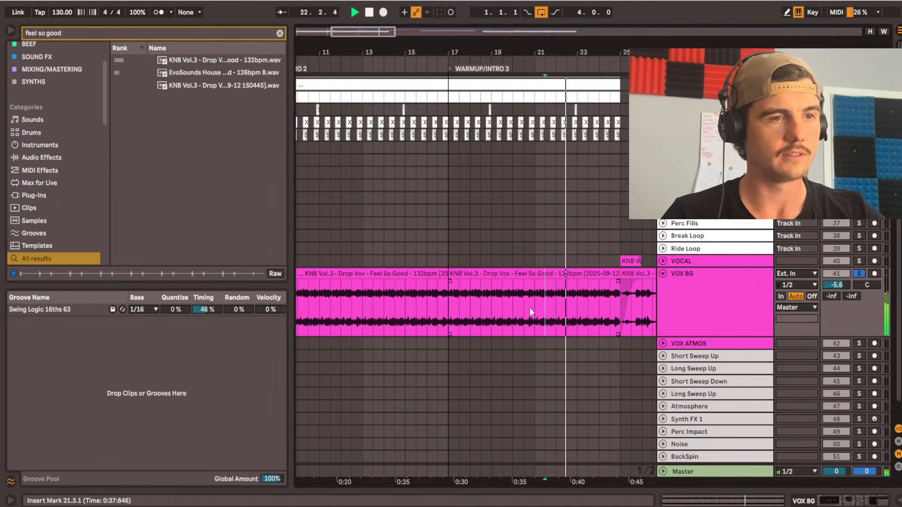
{"action": "scroll", "coordinate": [620, 320], "scroll_direction": "left", "scroll_amount": 5}
{"action": "scroll", "coordinate": [620, 320], "scroll_direction": "up", "scroll_amount": 1}
{"action": "scroll", "coordinate": [311, 286], "scroll_direction": "down", "scroll_amount": 2}
{"action": "left_click", "coordinate": [311, 284]}
{"action": "key", "text": "space"}
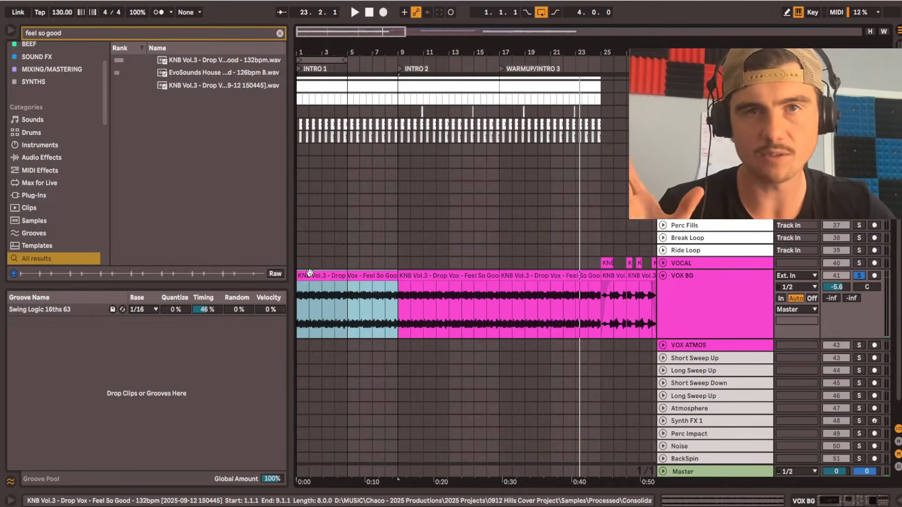
Select the original 132bpm KNB Vol.3 vocal sample in the search results and reselect the first VOX BG clip.
{"action": "left_click", "coordinate": [228, 60]}
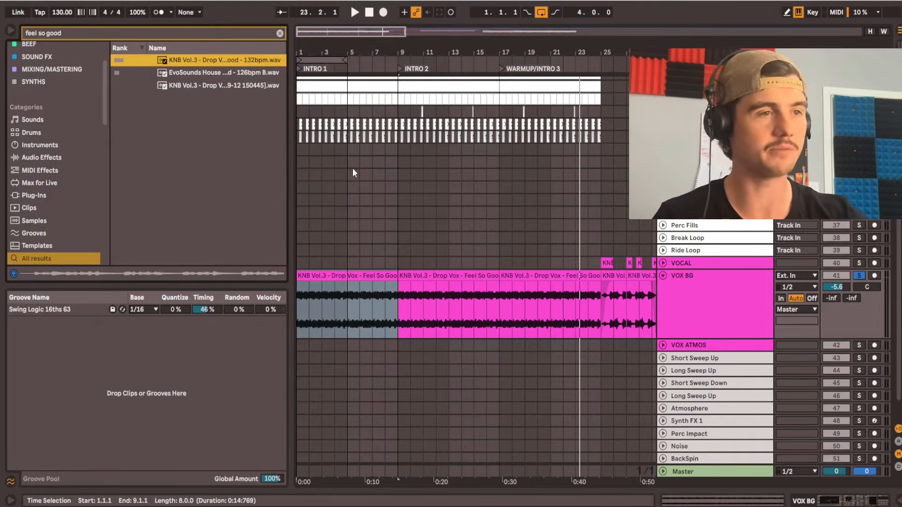
{"action": "left_click", "coordinate": [341, 273]}
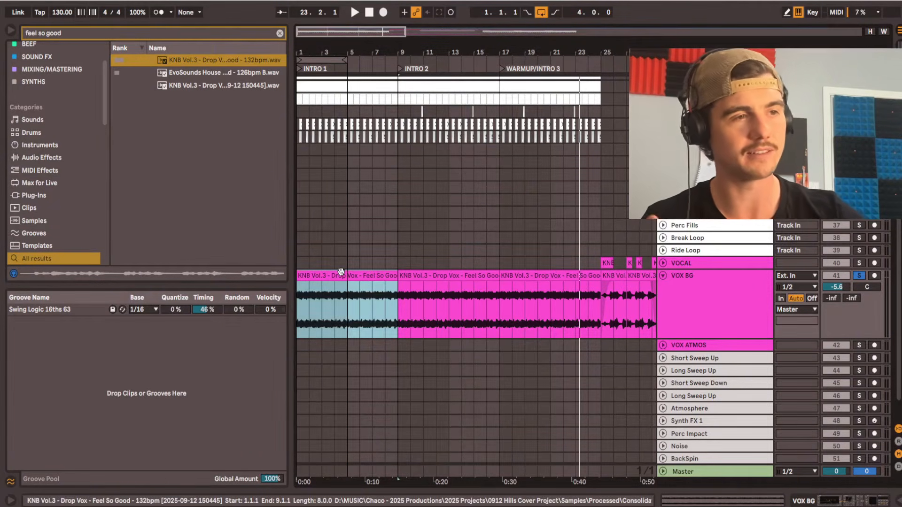
{"action": "left_click", "coordinate": [334, 287]}
{"action": "left_click", "coordinate": [348, 276]}
{"action": "scroll", "coordinate": [365, 277], "scroll_direction": "up", "scroll_amount": 1}
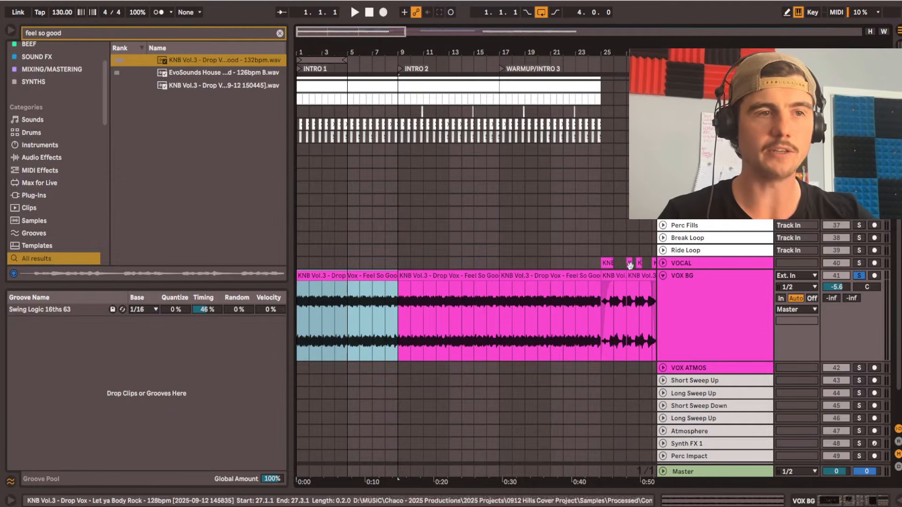
Unfold and solo the VOCAL track, and play its first clip from 25.1.1.
{"action": "scroll", "coordinate": [624, 263], "scroll_direction": "up", "scroll_amount": 1}
{"action": "left_click", "coordinate": [624, 263]}
{"action": "left_click", "coordinate": [859, 263]}
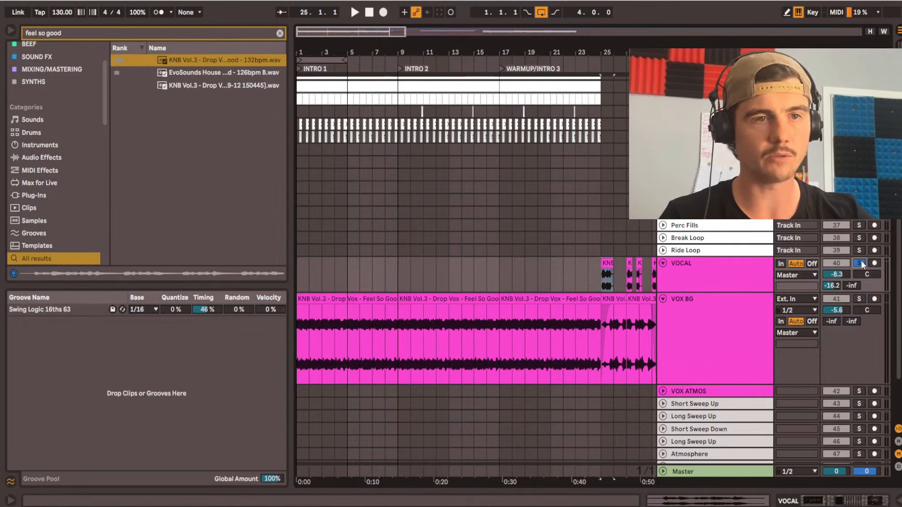
{"action": "scroll", "coordinate": [596, 271], "scroll_direction": "up", "scroll_amount": 5}
{"action": "key", "text": "space"}
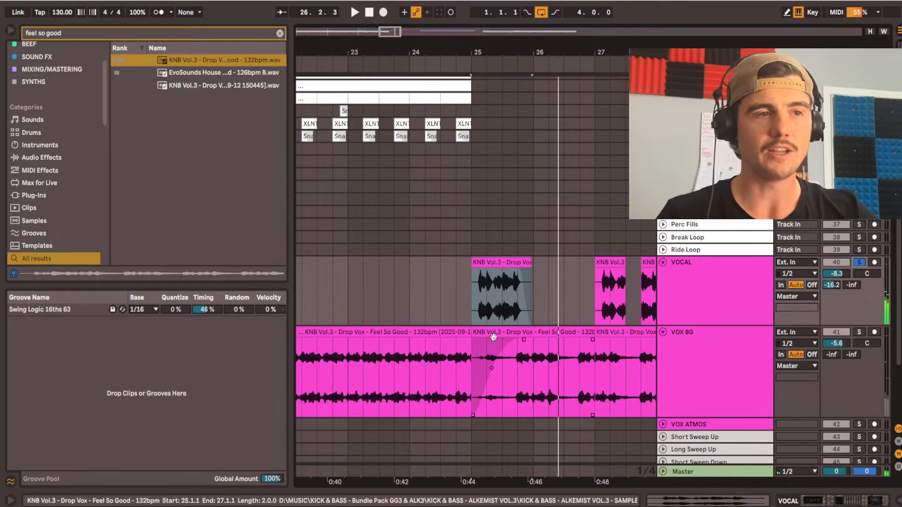
Select the VOX BG clip starting at 17.1.1, and then its first clip, from 1.1.1 to 9.1.1.
{"action": "scroll", "coordinate": [493, 337], "scroll_direction": "down", "scroll_amount": 4}
{"action": "left_click", "coordinate": [346, 332]}
{"action": "left_click_drag", "start_coordinate": [377, 371], "coordinate": [745, 359]}
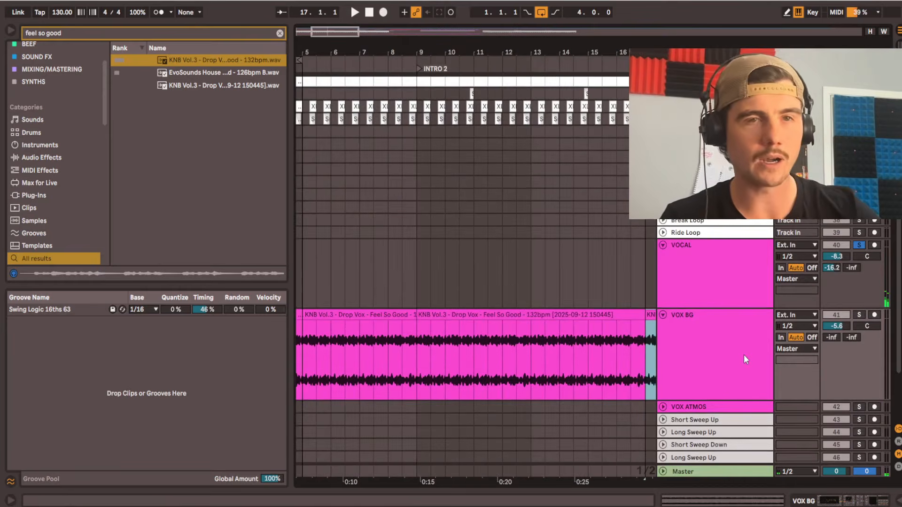
{"action": "left_click", "coordinate": [399, 313]}
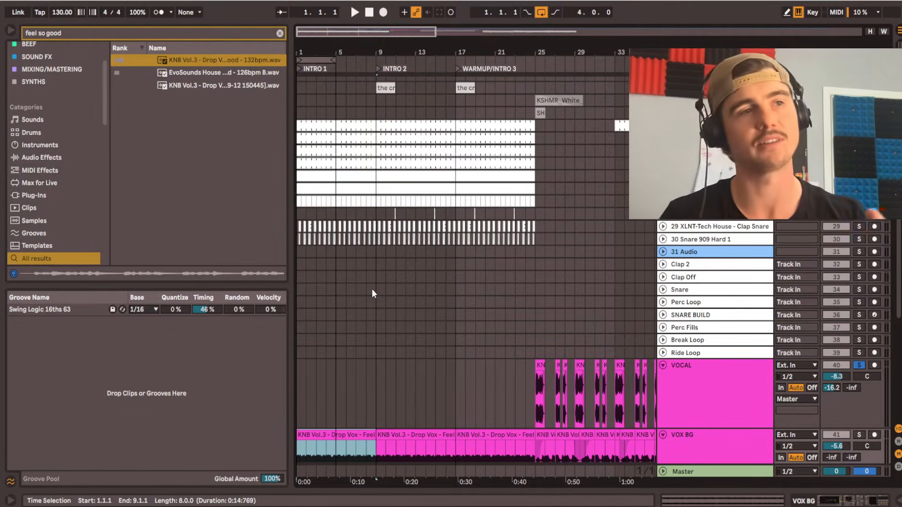
Unfold the KICK and Snare Off 1 tracks and set the arrangement loop to 1.1.1 through 9.1.1.
{"action": "scroll", "coordinate": [392, 311], "scroll_direction": "up", "scroll_amount": 5}
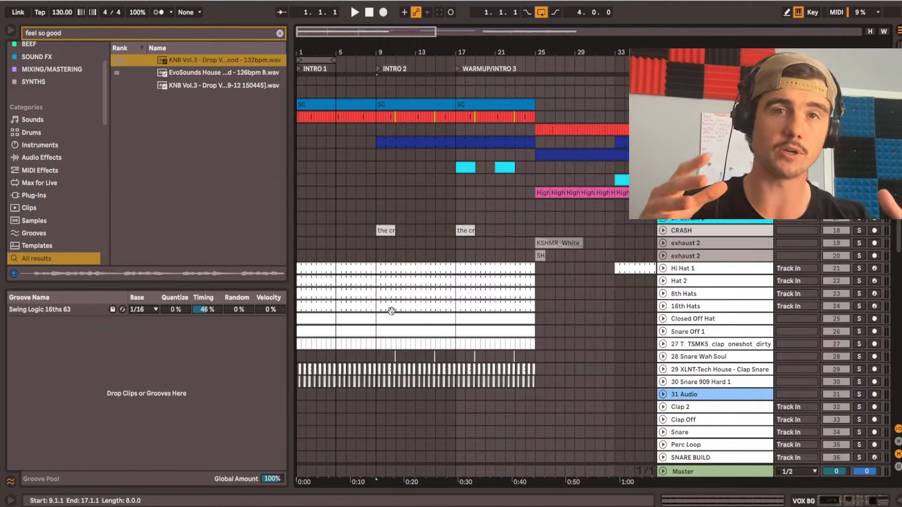
{"action": "key", "text": "u"}
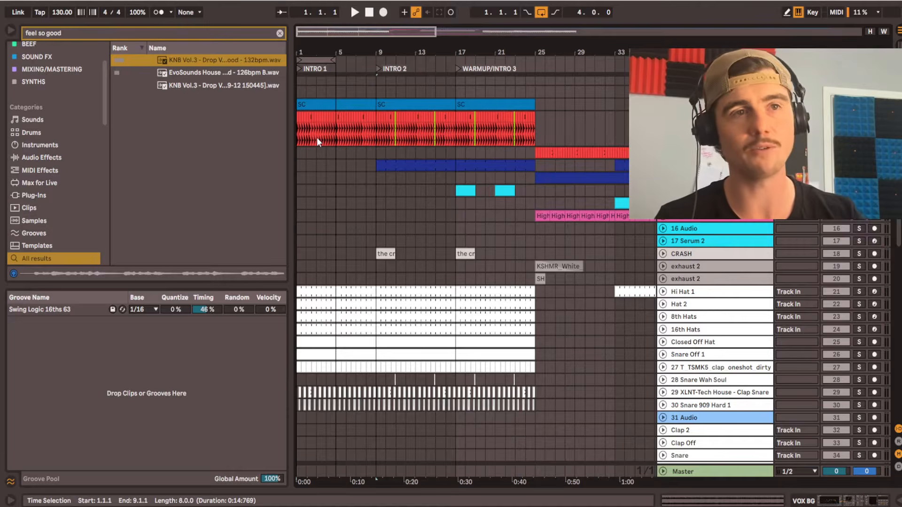
{"action": "key", "text": "z"}
{"action": "key", "text": "ctrl+l"}
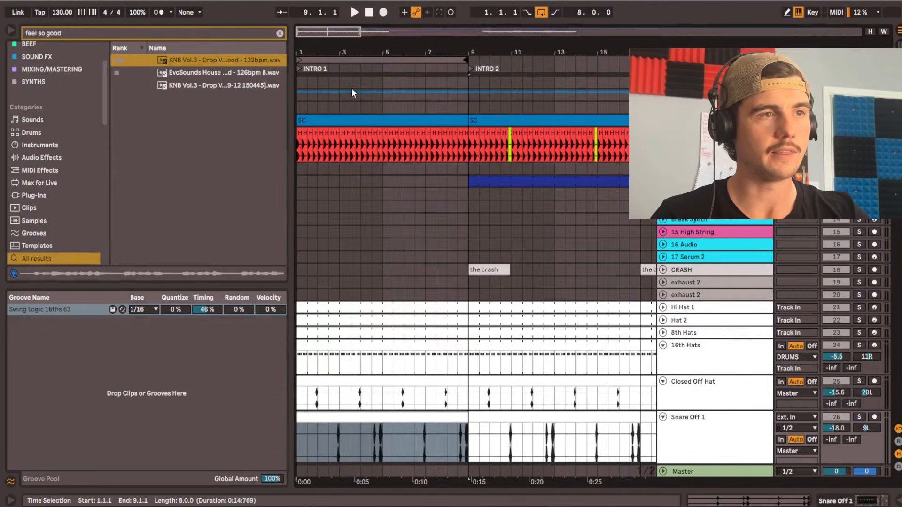
Highlight 5.1.1 to 9.1.1 within INTRO 1, and display the KICK track's automation and EQ Eight devices.
{"action": "left_click_drag", "start_coordinate": [389, 81], "coordinate": [467, 79]}
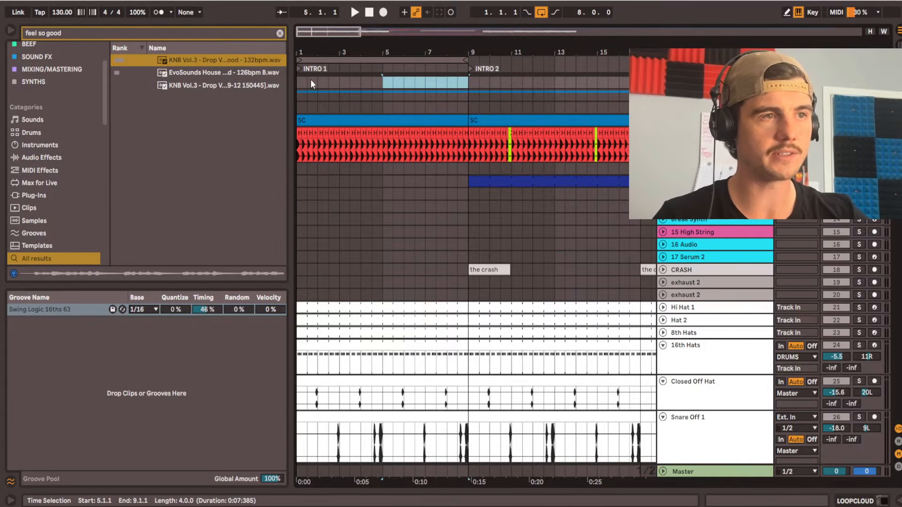
{"action": "left_click", "coordinate": [704, 133]}
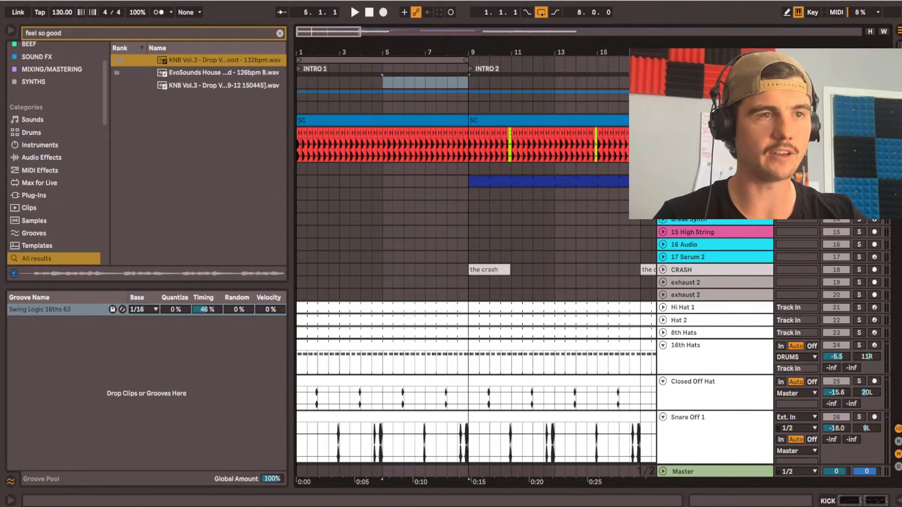
{"action": "key", "text": "a"}
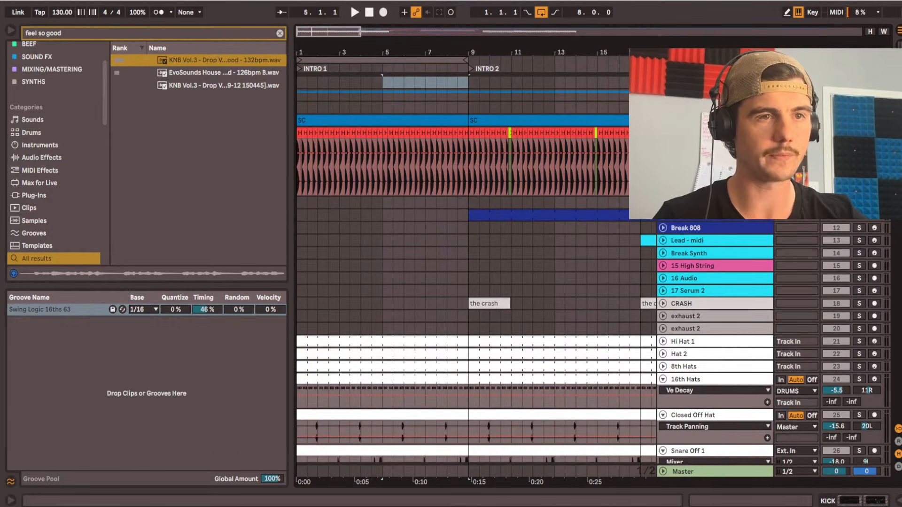
{"action": "key", "text": "shift+Tab"}
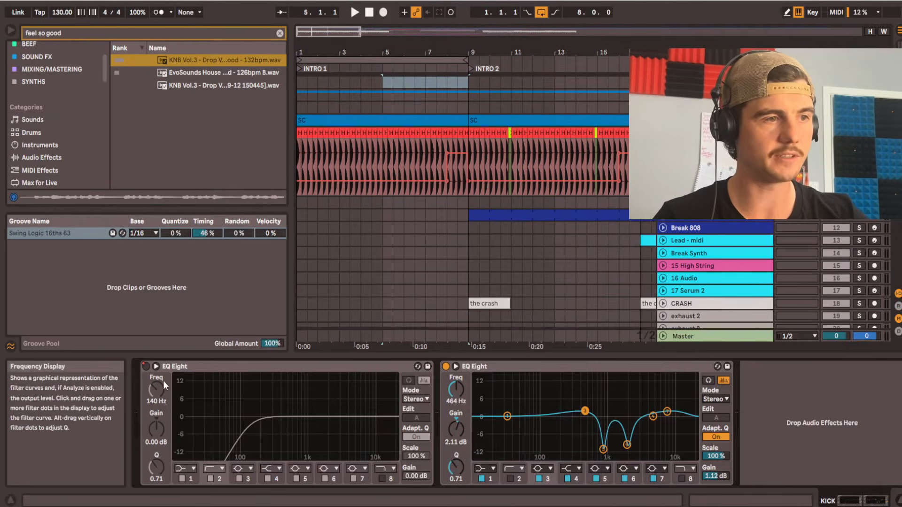
Play the KICK track from 8.1.1 and again from 6.3.1 to audition its low-cut filter automation.
{"action": "left_click", "coordinate": [446, 142]}
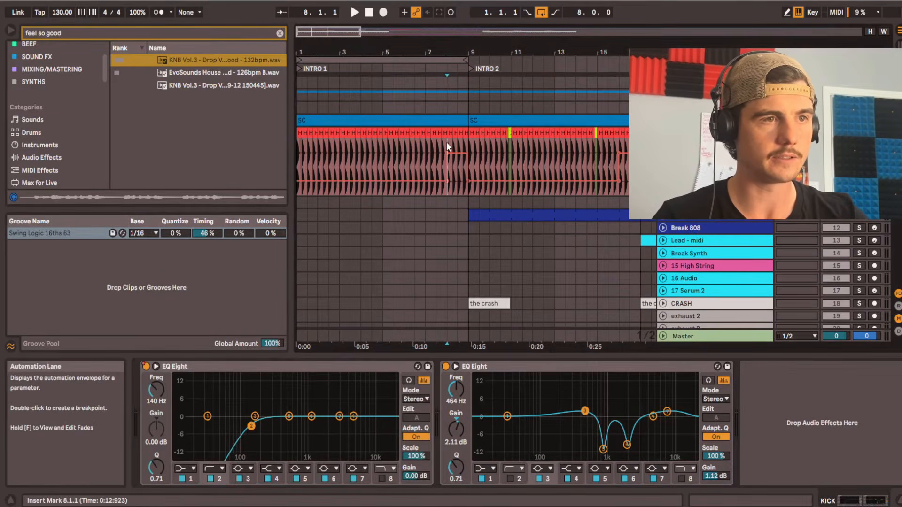
{"action": "key", "text": "space"}
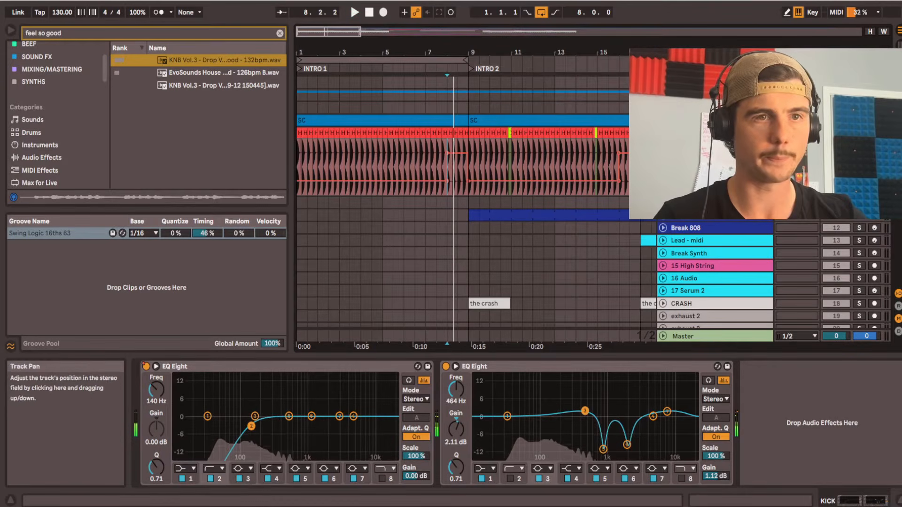
{"action": "key", "text": "space"}
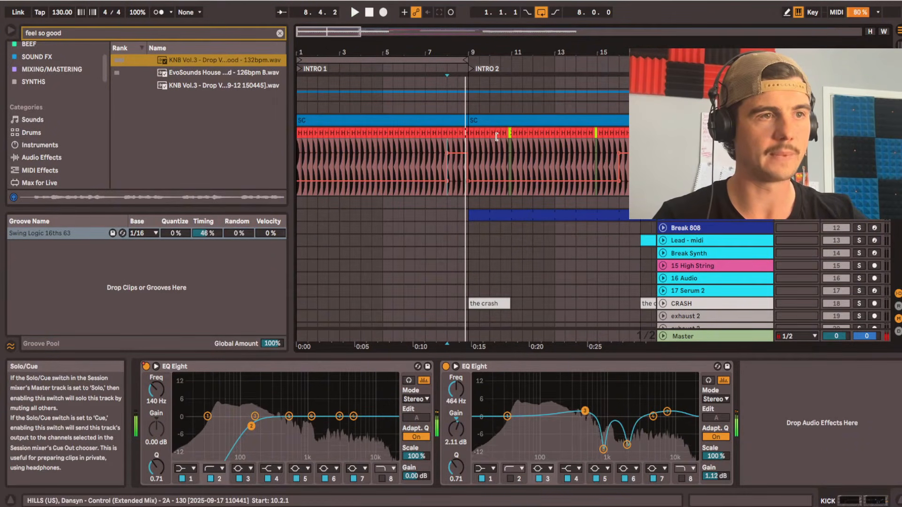
{"action": "left_click", "coordinate": [413, 151]}
{"action": "key", "text": "space"}
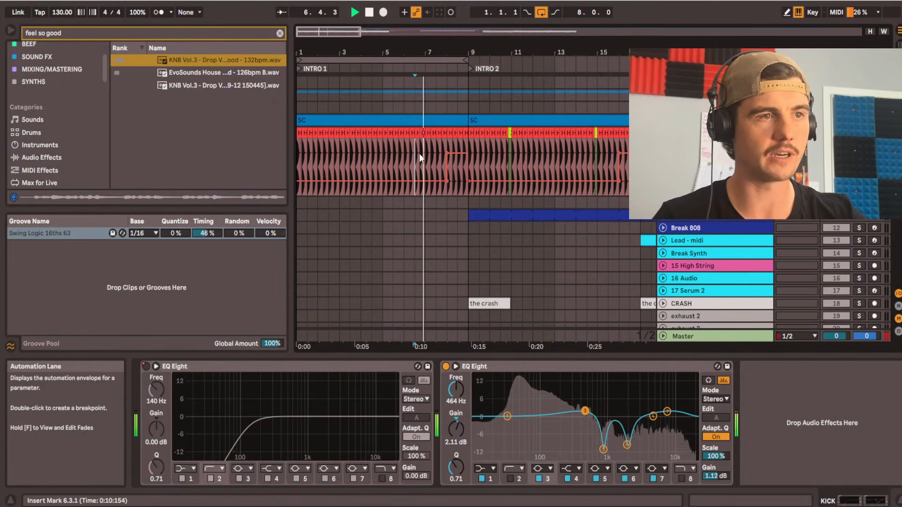
Play the arrangement from 1.1.1 with all three intro sections in view.
{"action": "key", "text": "minus"}
{"action": "key", "text": "space"}
{"action": "left_click", "coordinate": [300, 151]}
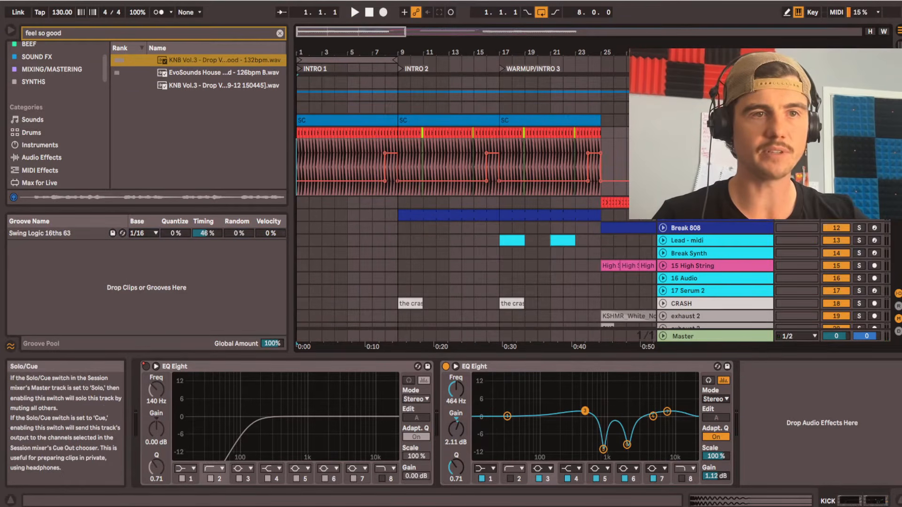
{"action": "key", "text": "space"}
Open the first VOX BG clip, and then show the track's device chain and its EQ Eight frequency automation.
{"action": "scroll", "coordinate": [379, 285], "scroll_direction": "down", "scroll_amount": 10}
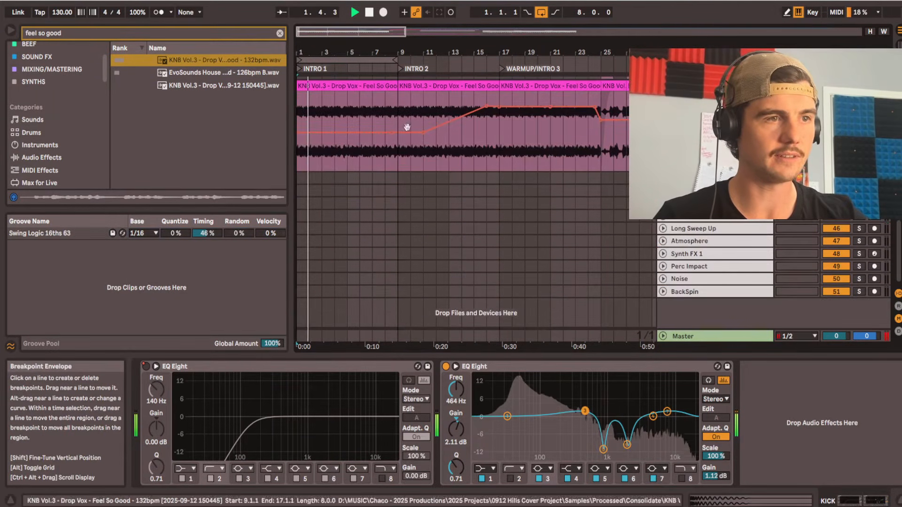
{"action": "double_click", "coordinate": [356, 85]}
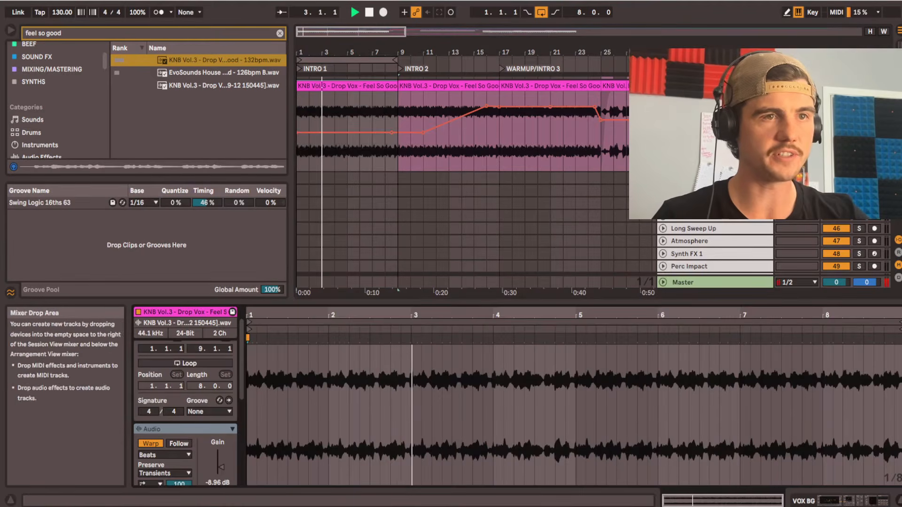
{"action": "key", "text": "shift+Tab"}
{"action": "right_click", "coordinate": [158, 394]}
{"action": "left_click", "coordinate": [202, 403]}
{"action": "scroll", "coordinate": [470, 103], "scroll_direction": "up", "scroll_amount": 3}
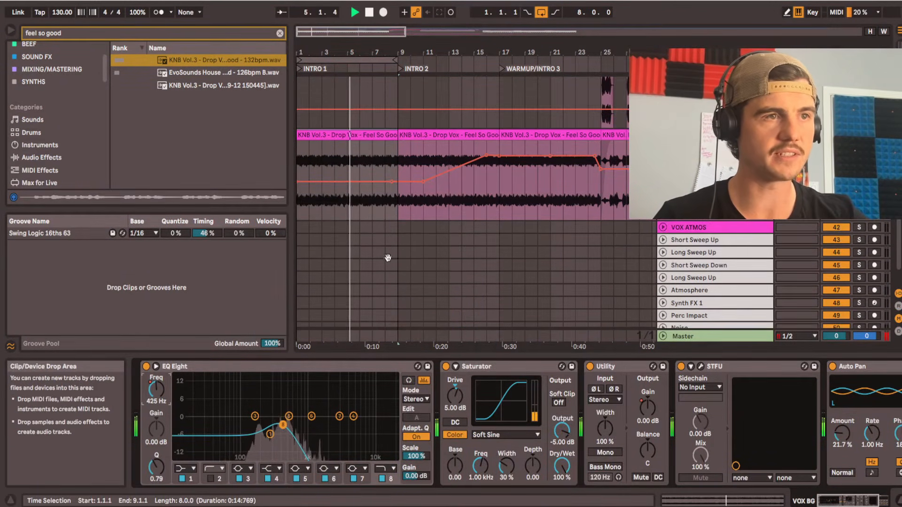
Loop and play INTRO 2 from 9.1.1, and highlight 9.1.1 to 13.1.1 on VOX BG beside its rising filter automation.
{"action": "left_click", "coordinate": [399, 181]}
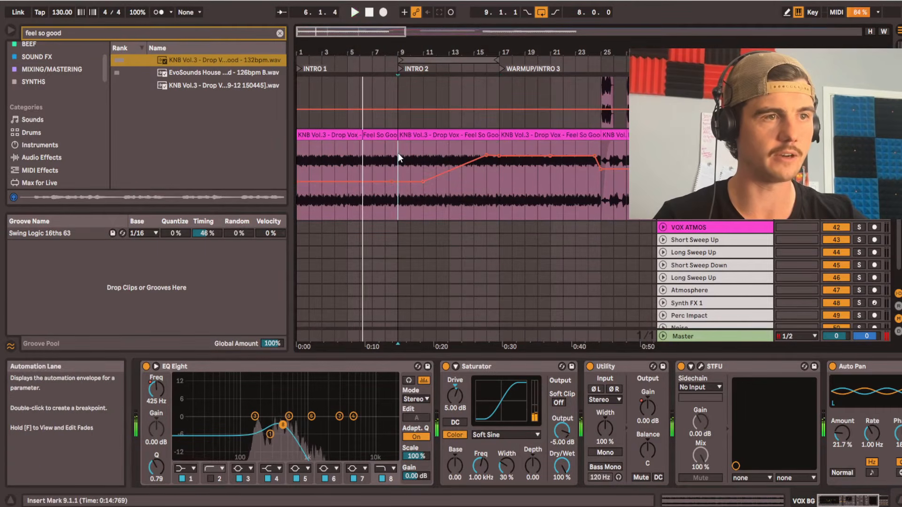
{"action": "scroll", "coordinate": [465, 165], "scroll_direction": "up", "scroll_amount": 1}
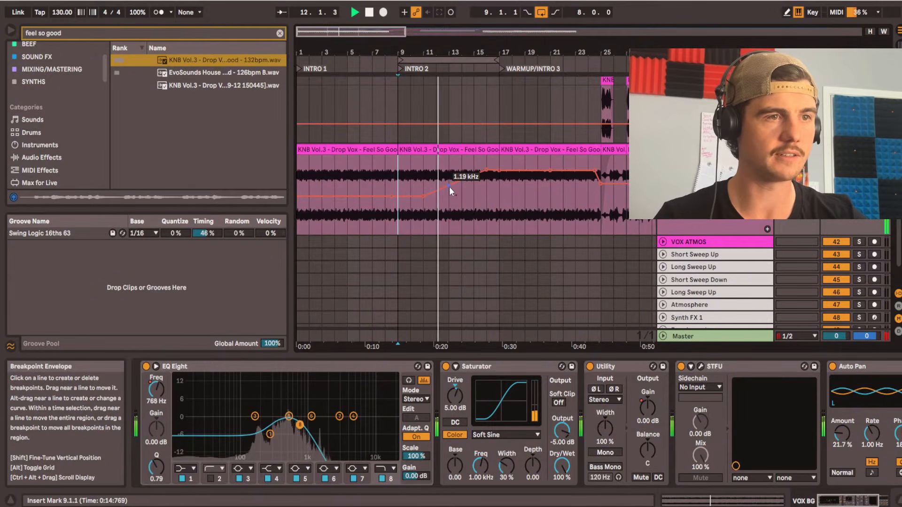
{"action": "left_click", "coordinate": [447, 164], "text": "shift"}
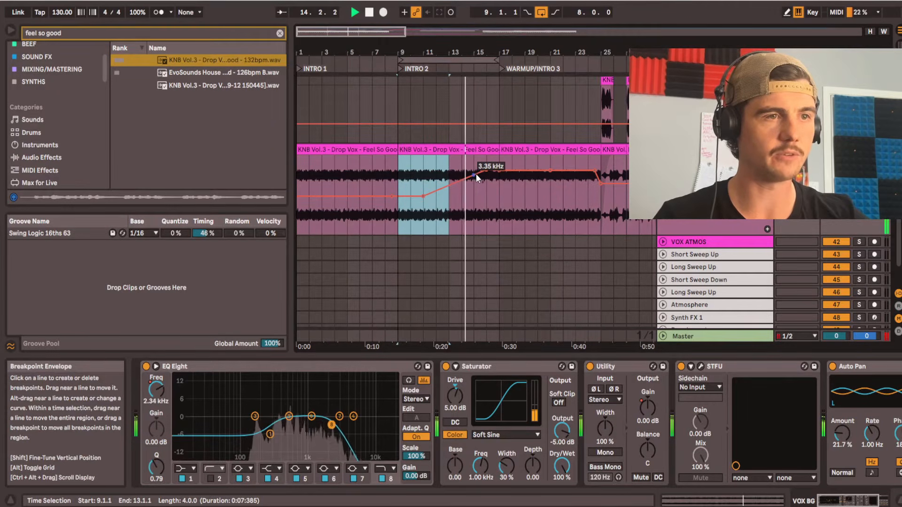
{"action": "mouse_move", "coordinate": [485, 171]}
{"action": "left_mouse_down"}
{"action": "mouse_move", "coordinate": [471, 171]}
{"action": "mouse_move", "coordinate": [479, 170]}
{"action": "left_mouse_up"}
{"action": "left_click_drag", "start_coordinate": [558, 174], "coordinate": [529, 306]}
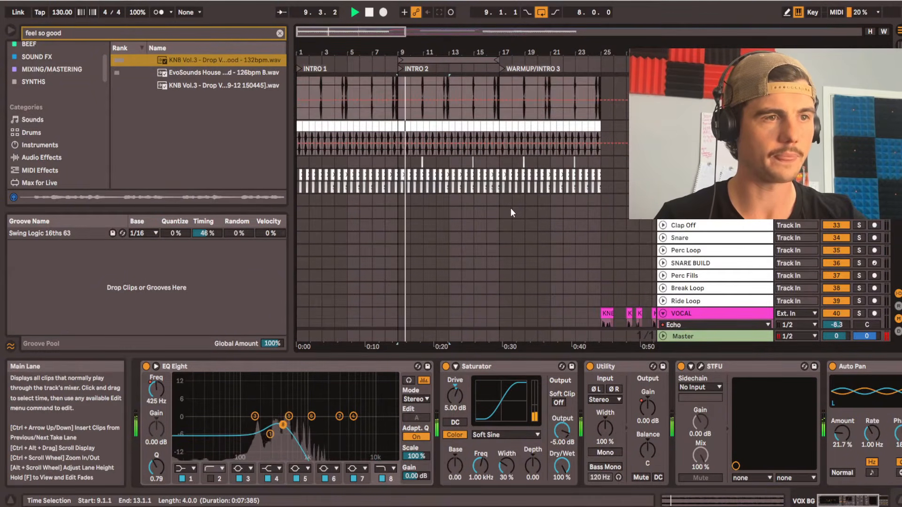
Audition the snare hit before 11.1.1 on the 28 Snare Wah Soul track and set the track volume to -15.9 dB.
{"action": "key", "text": "space"}
{"action": "scroll", "coordinate": [510, 207], "scroll_direction": "up", "scroll_amount": 5}
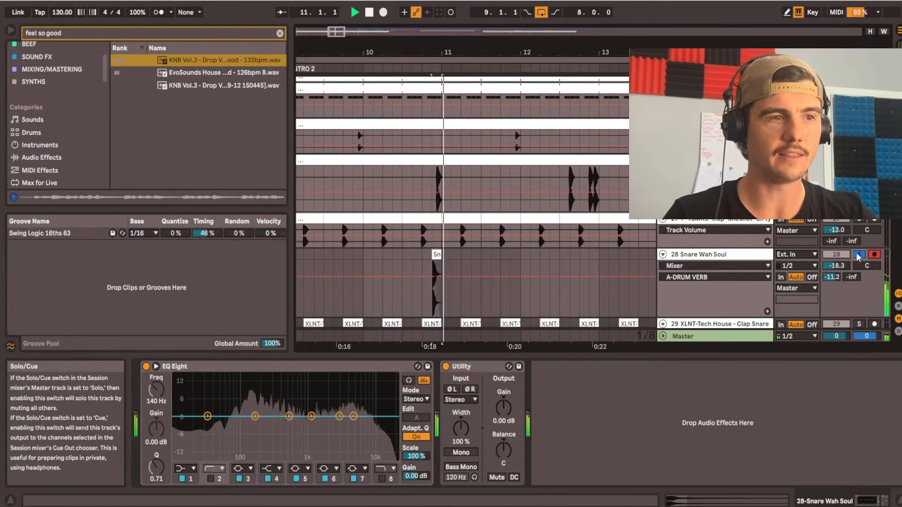
{"action": "left_click_drag", "start_coordinate": [837, 266], "coordinate": [836, 273]}
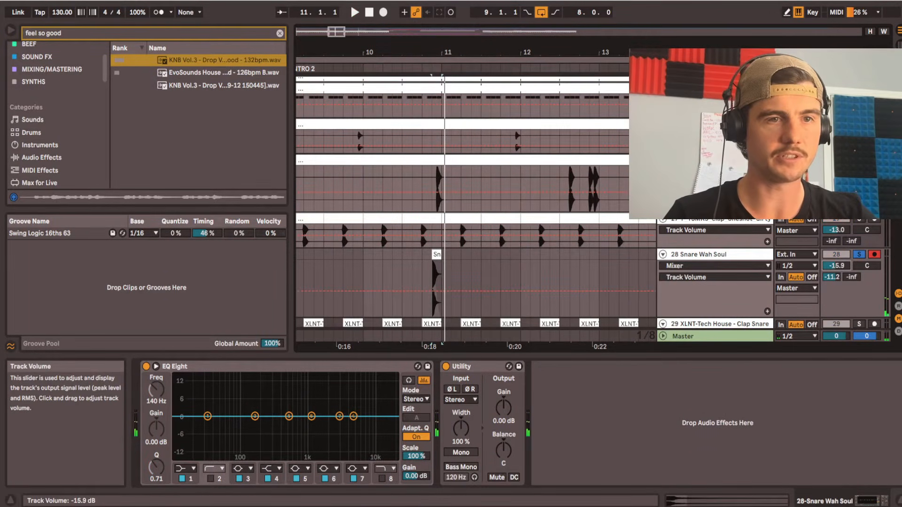
Select the Punchy Kick 17 clip on the KICK track, from 10.4.3 to 11.1.1.
{"action": "scroll", "coordinate": [472, 262], "scroll_direction": "down", "scroll_amount": 3}
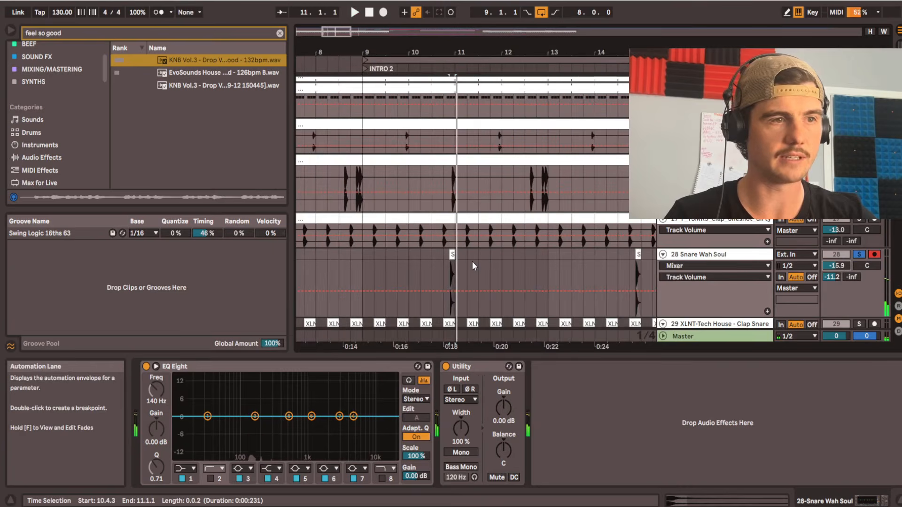
{"action": "left_click", "coordinate": [386, 262]}
{"action": "scroll", "coordinate": [496, 150], "scroll_direction": "up", "scroll_amount": 10}
{"action": "scroll", "coordinate": [496, 150], "scroll_direction": "up", "scroll_amount": 5}
{"action": "scroll", "coordinate": [520, 134], "scroll_direction": "up", "scroll_amount": 2}
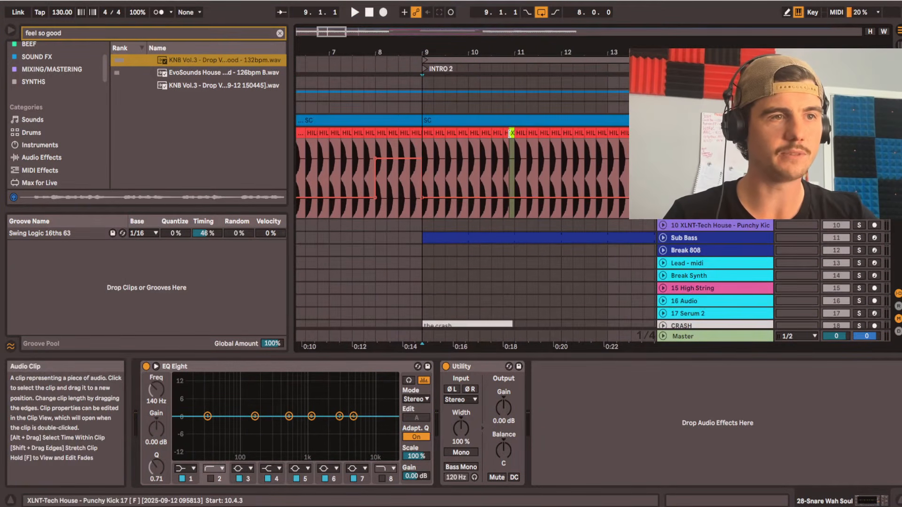
{"action": "left_click", "coordinate": [516, 134]}
{"action": "scroll", "coordinate": [512, 124], "scroll_direction": "down", "scroll_amount": 3}
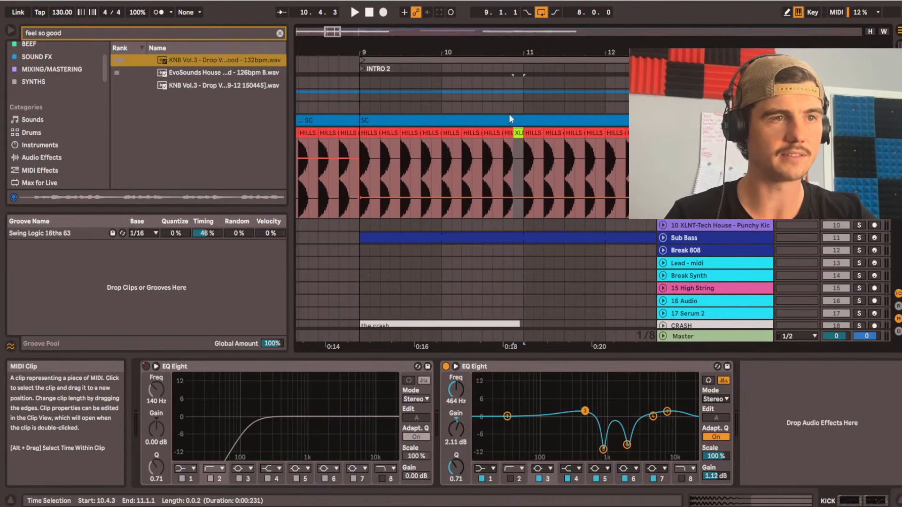
Audition the REF 1 reference track just before bar 11, ending with playback from 10.4.3.
{"action": "scroll", "coordinate": [508, 92], "scroll_direction": "up", "scroll_amount": 5}
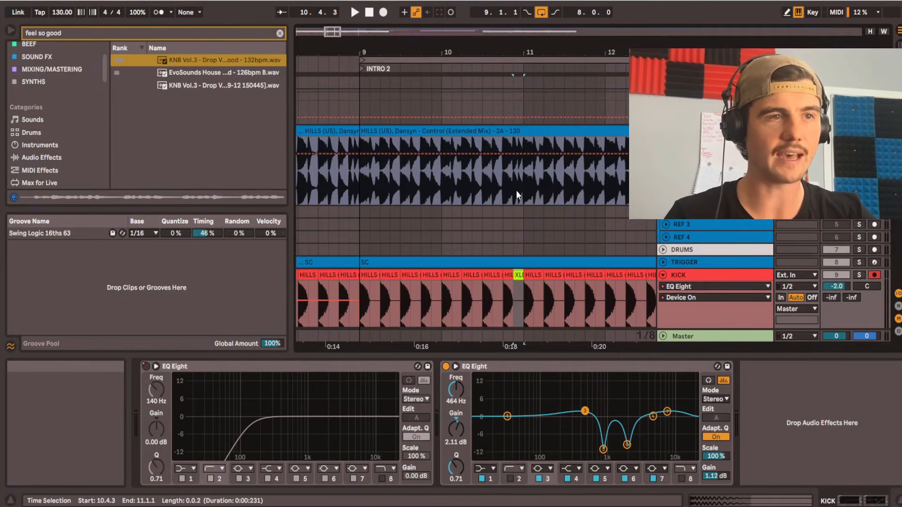
{"action": "left_click", "coordinate": [504, 192]}
{"action": "scroll", "coordinate": [475, 183], "scroll_direction": "down", "scroll_amount": 2}
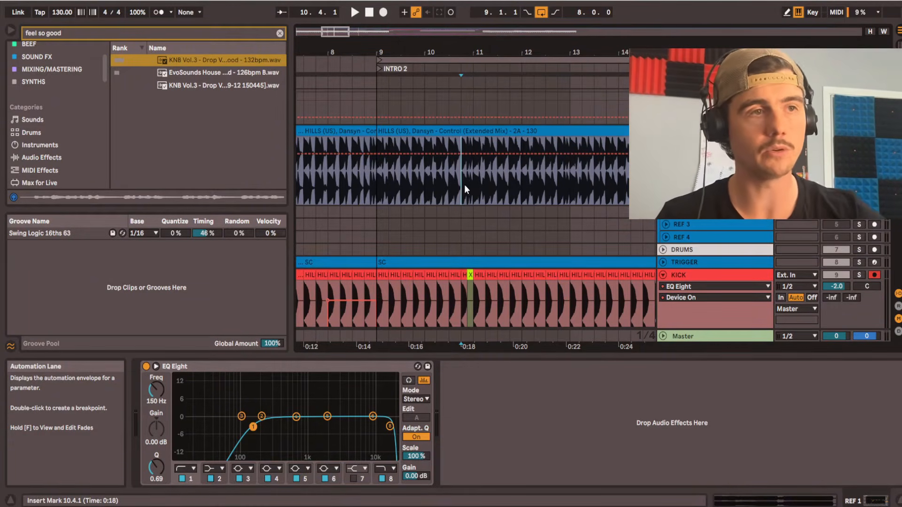
{"action": "scroll", "coordinate": [463, 185], "scroll_direction": "up", "scroll_amount": 2}
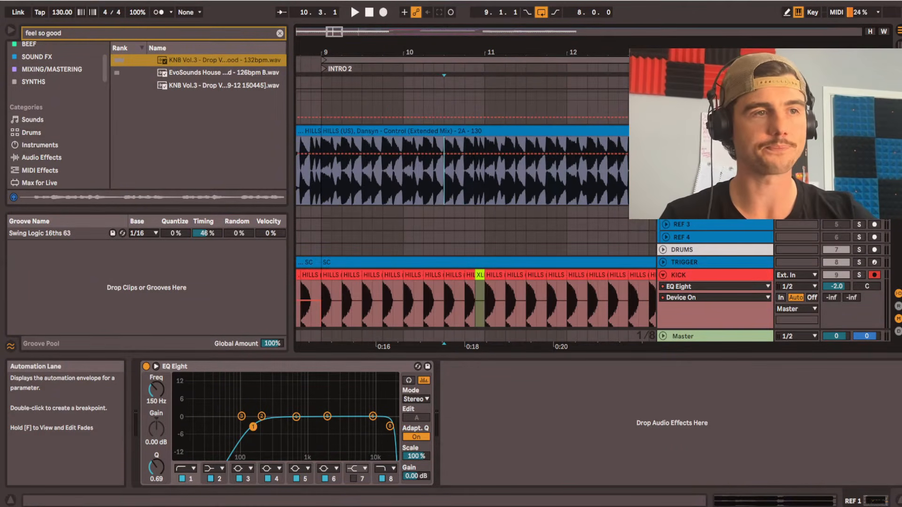
{"action": "left_click", "coordinate": [455, 174]}
{"action": "key", "text": "space"}
{"action": "left_click", "coordinate": [470, 176]}
{"action": "key", "text": "space"}
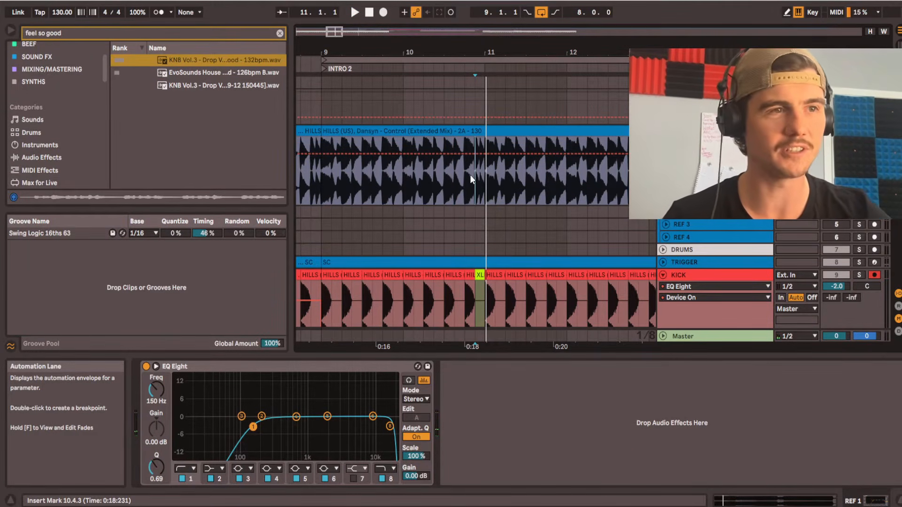
Select the 28 Snare Wah Soul clip at 10.4.3 in INTRO 2 and play it.
{"action": "scroll", "coordinate": [510, 227], "scroll_direction": "down", "scroll_amount": 3}
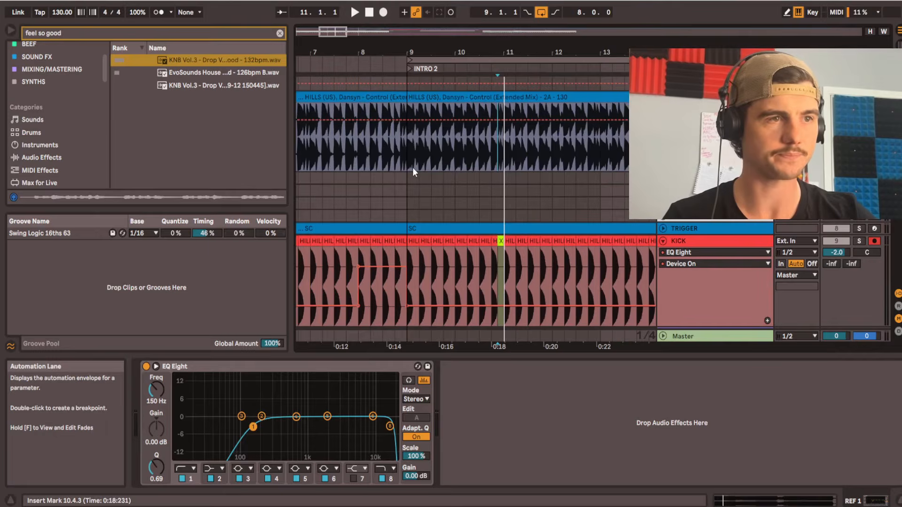
{"action": "scroll", "coordinate": [465, 197], "scroll_direction": "down", "scroll_amount": 5}
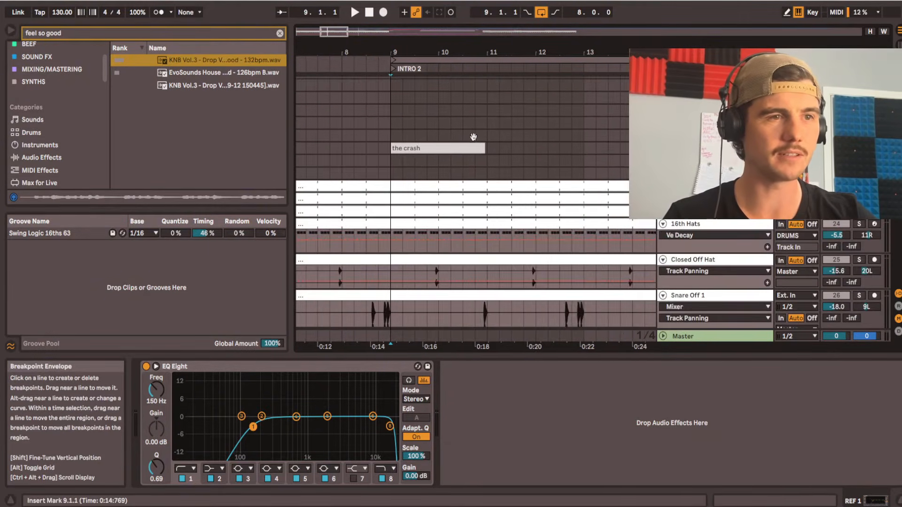
{"action": "scroll", "coordinate": [466, 198], "scroll_direction": "up", "scroll_amount": 3}
{"action": "left_click", "coordinate": [486, 202]}
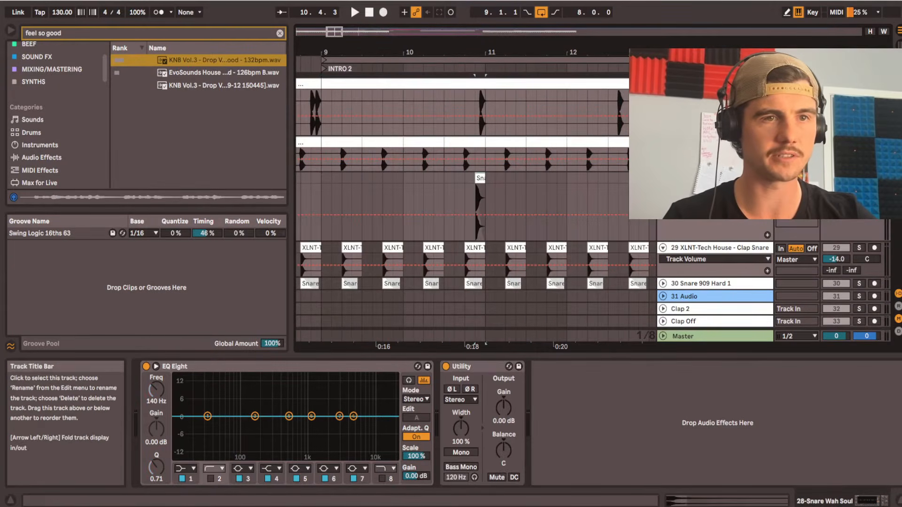
{"action": "key", "text": "space"}
{"action": "key", "text": "space"}
Select the crash clip at 9.1.1 on the CRASH track and display its Utility device.
{"action": "scroll", "coordinate": [460, 197], "scroll_direction": "down", "scroll_amount": 3}
{"action": "left_click", "coordinate": [419, 185]}
{"action": "scroll", "coordinate": [549, 242], "scroll_direction": "up", "scroll_amount": 5}
{"action": "left_click", "coordinate": [485, 228]}
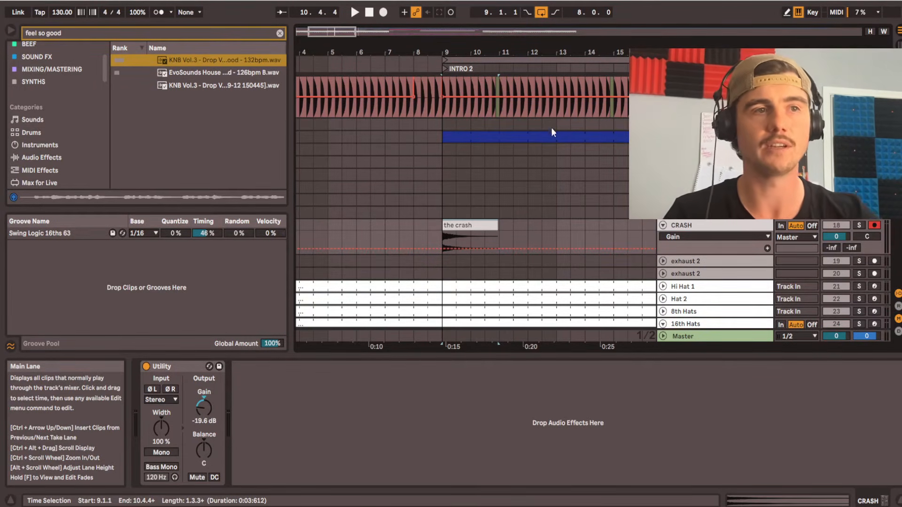
Unfold the Sub Bass track, select its clip from 9.1.1 to 17.1.1, and play it.
{"action": "left_click", "coordinate": [543, 136]}
{"action": "key", "text": "z"}
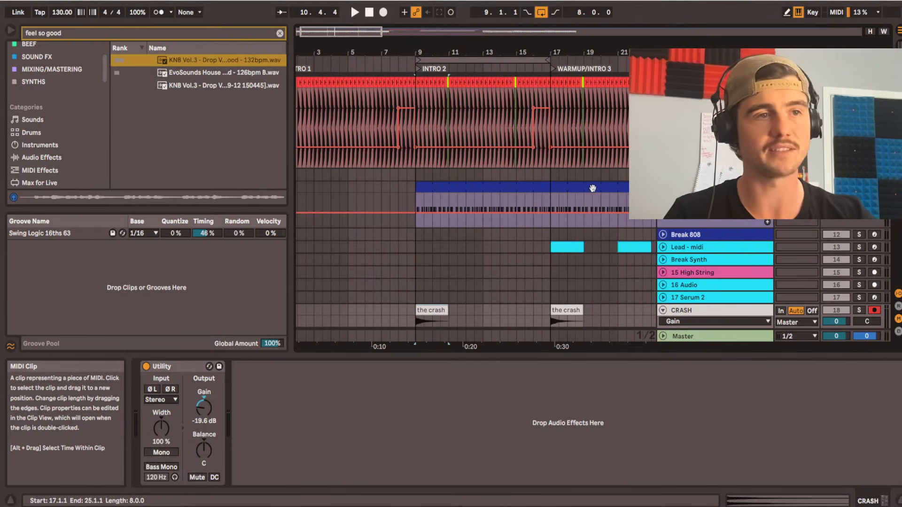
{"action": "left_click", "coordinate": [467, 188]}
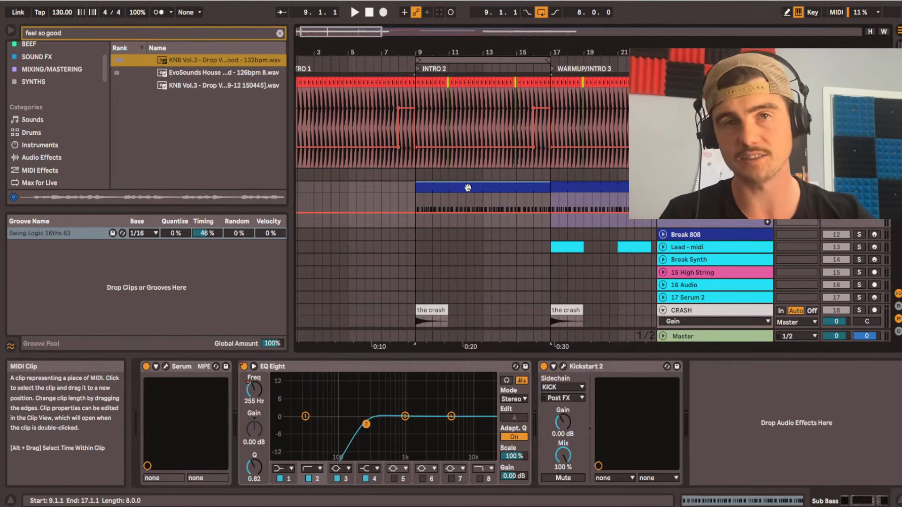
{"action": "key", "text": "z"}
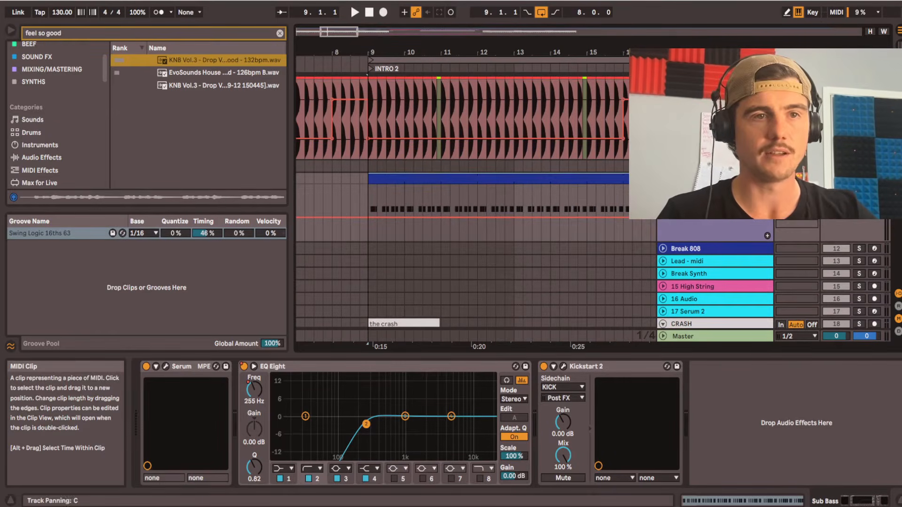
{"action": "key", "text": "space"}
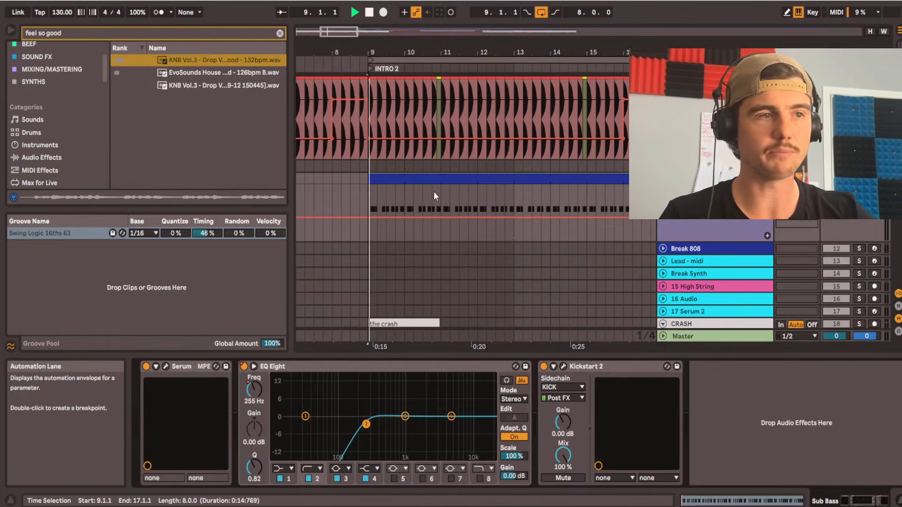
Open the Sub Bass clip in an enlarged note editor, select its D#3 notes, and examine its groove choice.
{"action": "double_click", "coordinate": [436, 191]}
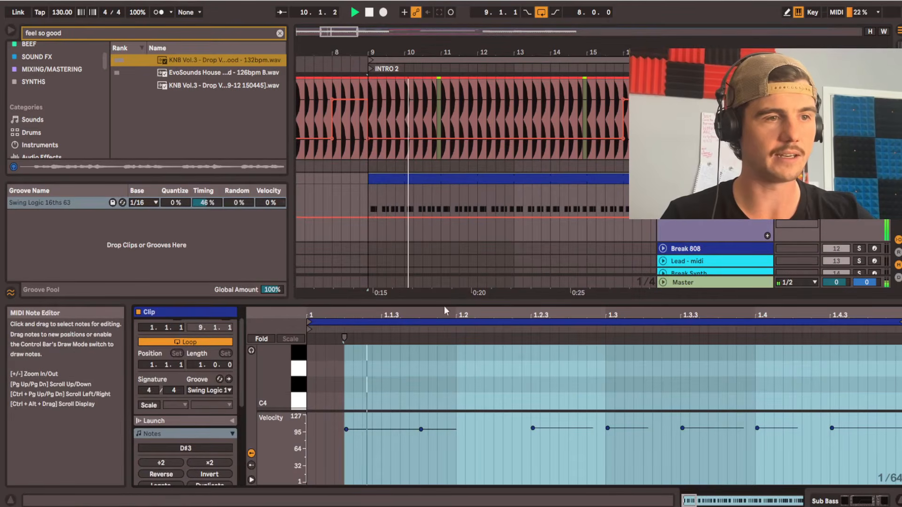
{"action": "key", "text": "ctrl+alt+e"}
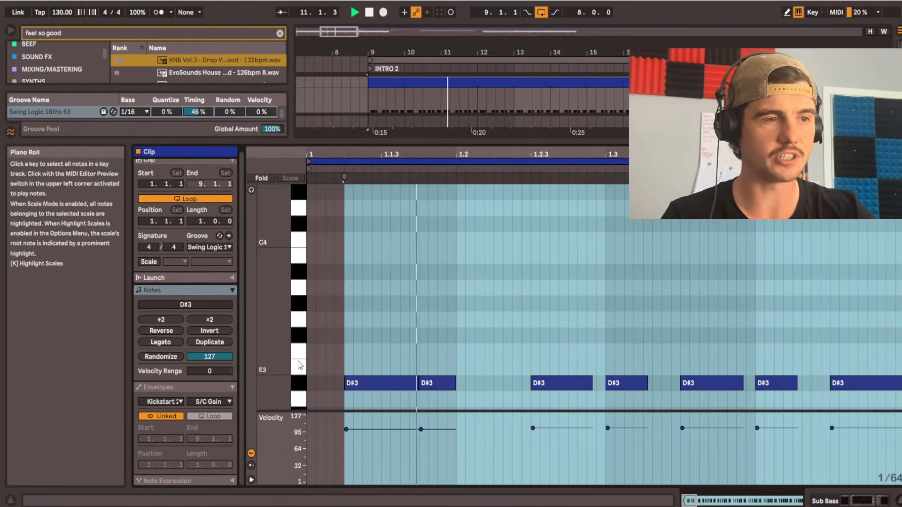
{"action": "left_click_drag", "start_coordinate": [312, 352], "coordinate": [473, 393]}
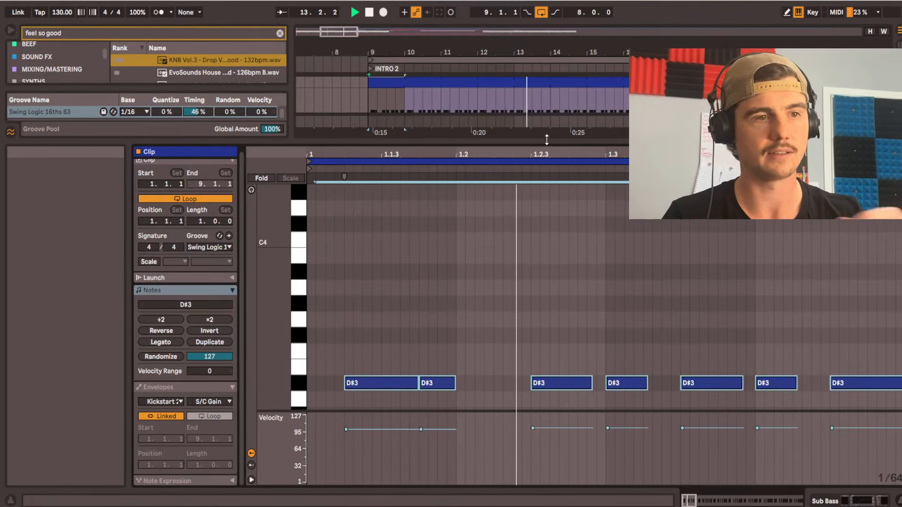
{"action": "left_click", "coordinate": [228, 247]}
{"action": "left_click", "coordinate": [219, 267]}
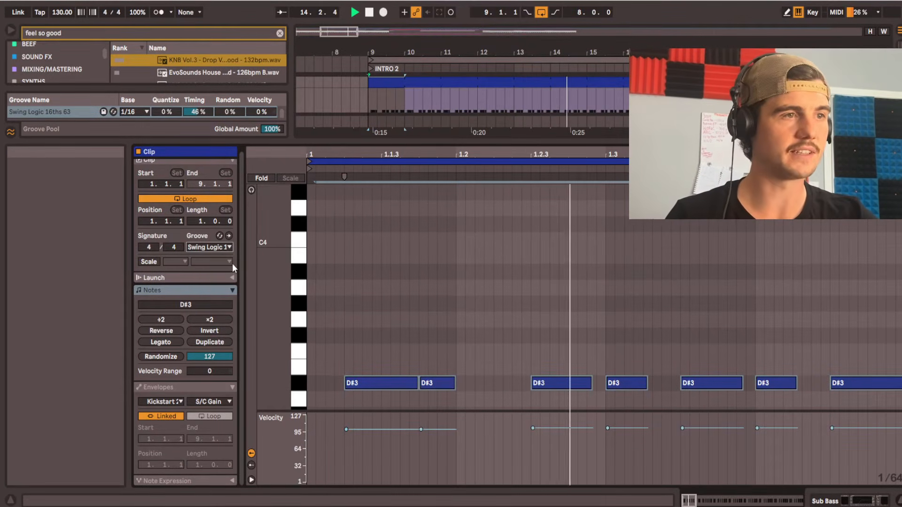
Shrink the note editor, return to the Sub Bass devices, and switch off the EQ Eight during playback.
{"action": "left_click_drag", "start_coordinate": [461, 143], "coordinate": [463, 358]}
{"action": "left_click_drag", "start_coordinate": [324, 440], "coordinate": [369, 427]}
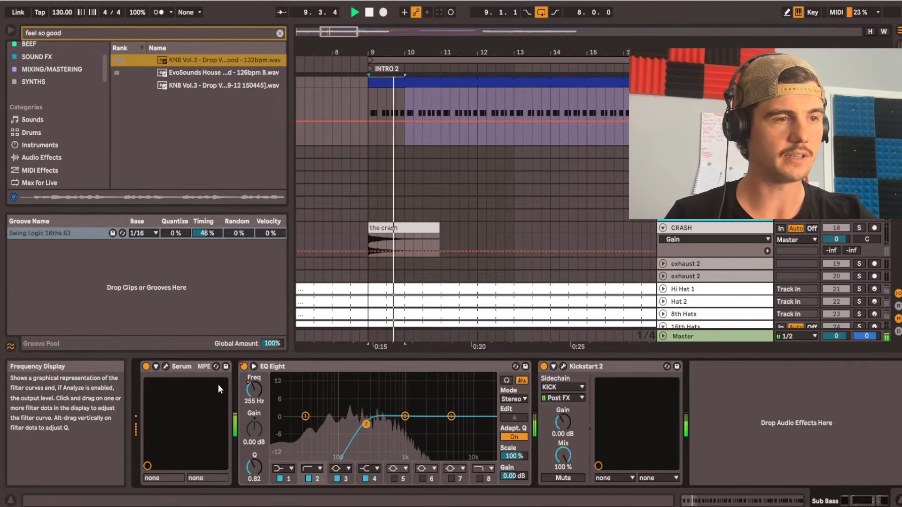
{"action": "left_click", "coordinate": [243, 367]}
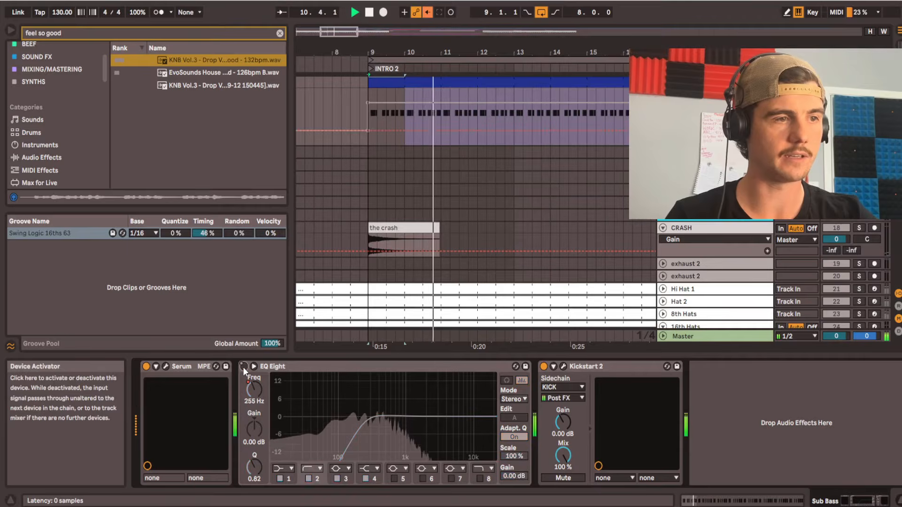
Switch the Sub Bass EQ Eight back on and open its Serum window to examine the envelopes.
{"action": "left_click", "coordinate": [243, 367]}
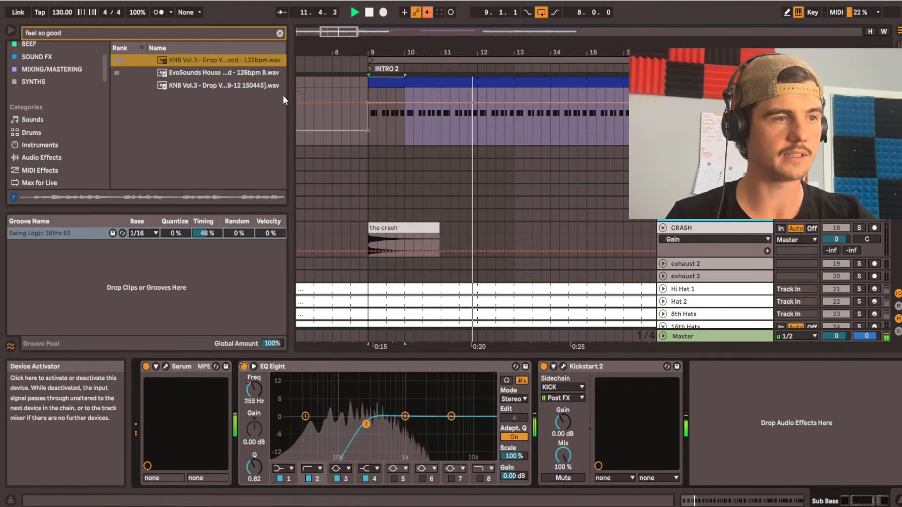
{"action": "left_click", "coordinate": [165, 367]}
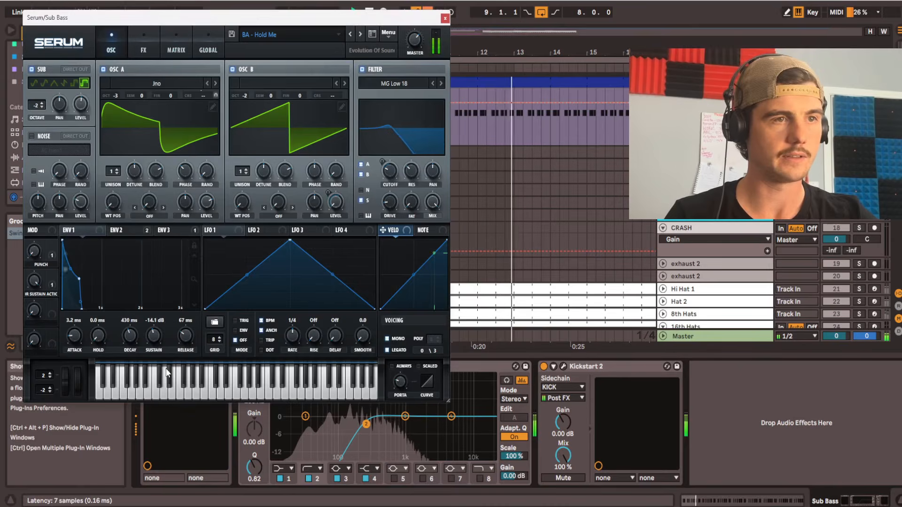
{"action": "left_click_drag", "start_coordinate": [244, 16], "coordinate": [450, 54]}
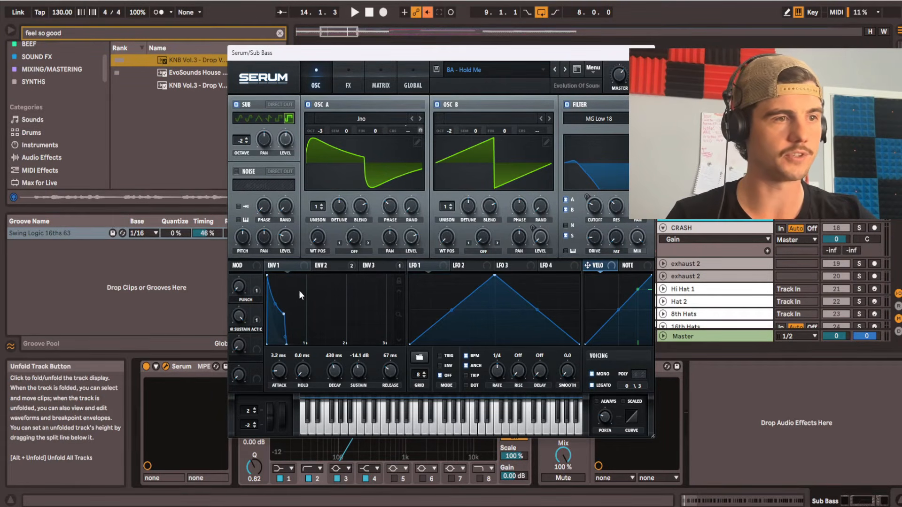
{"action": "left_click", "coordinate": [329, 266]}
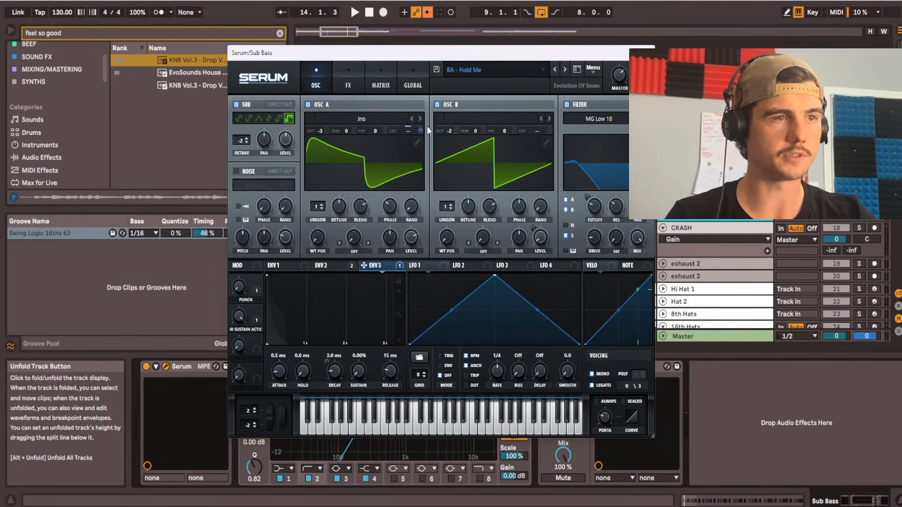
Look up the bank of the BA - Hold Me preset in Serum's preset list, and close the list without changing the sound.
{"action": "left_click", "coordinate": [464, 71]}
{"action": "mouse_move", "coordinate": [507, 166]}
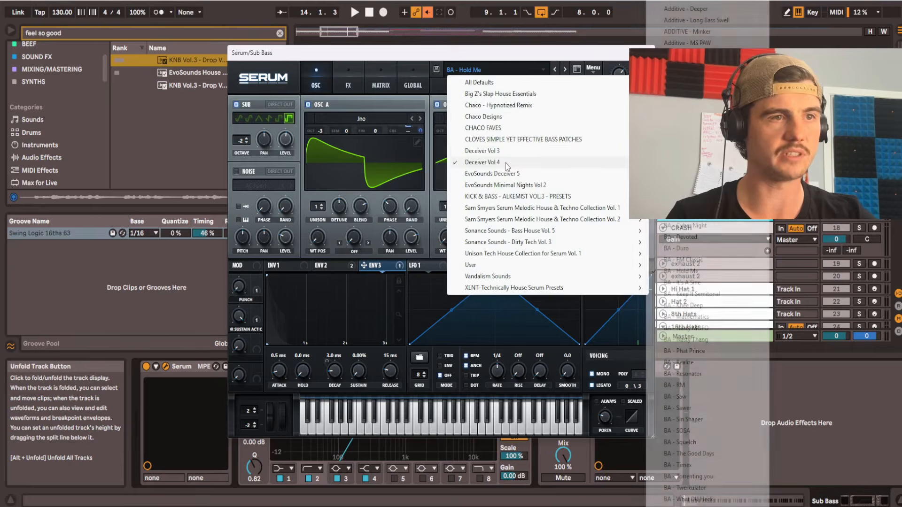
{"action": "left_click", "coordinate": [410, 60]}
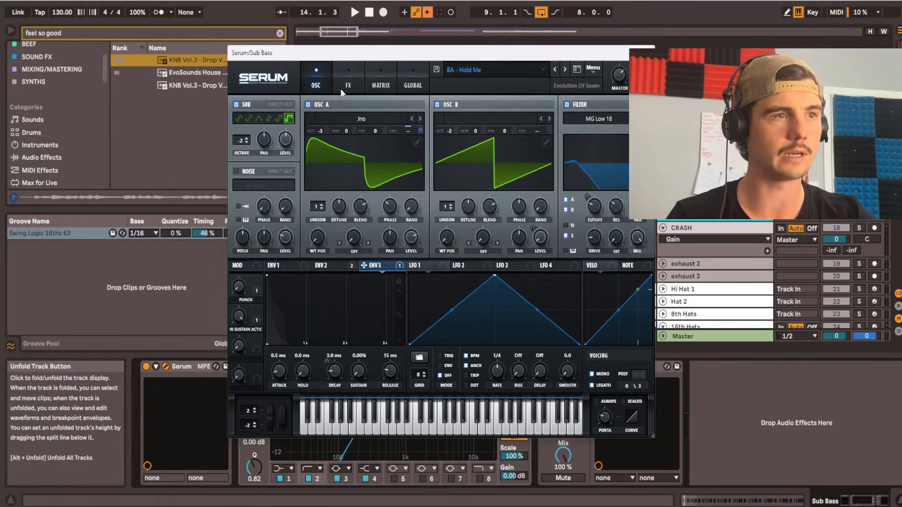
{"action": "left_click", "coordinate": [362, 86]}
{"action": "key", "text": "space"}
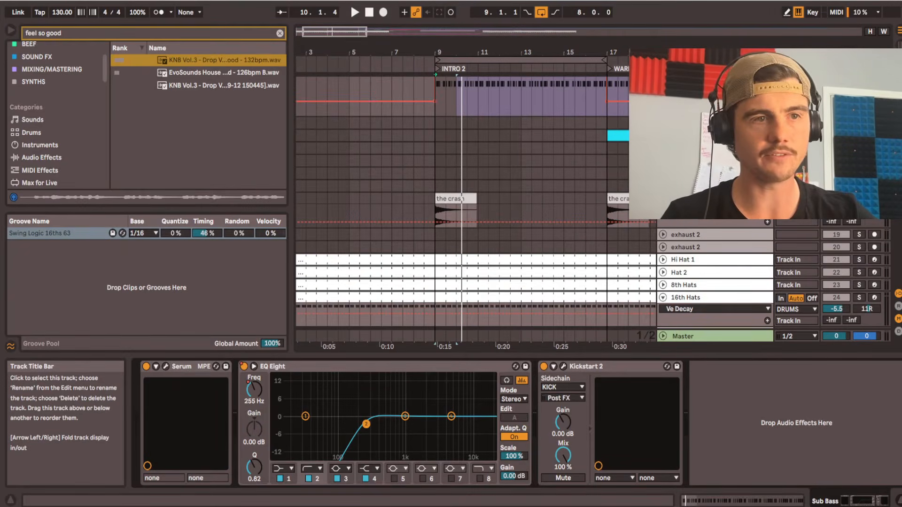
Fold all tracks and briefly play the arrangement from just before the INTRO 2 locator.
{"action": "left_click", "coordinate": [663, 198], "text": "alt"}
{"action": "left_click_drag", "start_coordinate": [567, 145], "coordinate": [541, 264], "text": "ctrl+alt"}
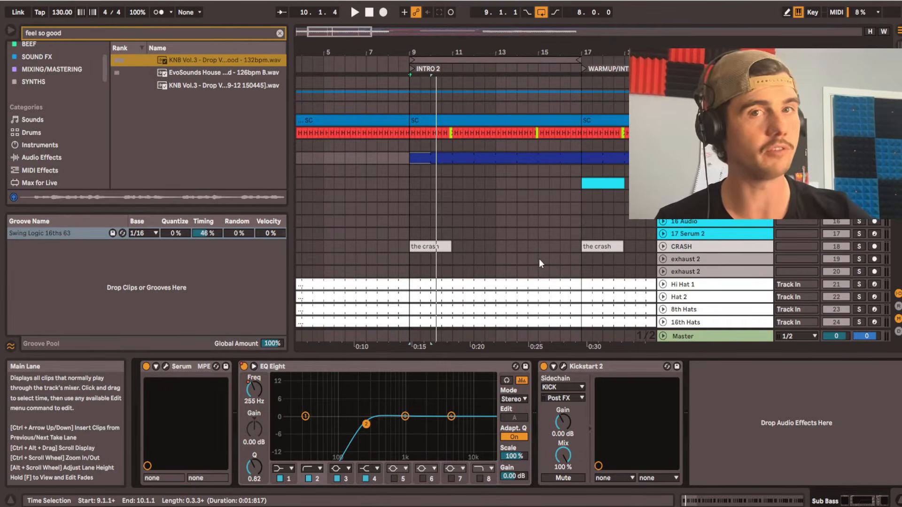
{"action": "scroll", "coordinate": [499, 220], "scroll_direction": "down", "scroll_amount": 1}
{"action": "left_click_drag", "start_coordinate": [499, 219], "coordinate": [425, 198], "text": "ctrl+alt"}
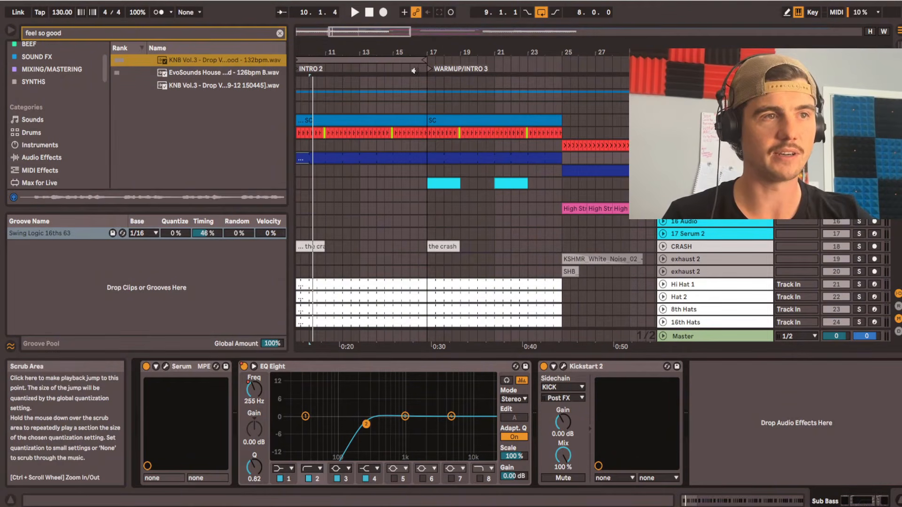
{"action": "left_click_drag", "start_coordinate": [414, 71], "coordinate": [447, 65], "text": "ctrl+alt"}
{"action": "left_click", "coordinate": [315, 64]}
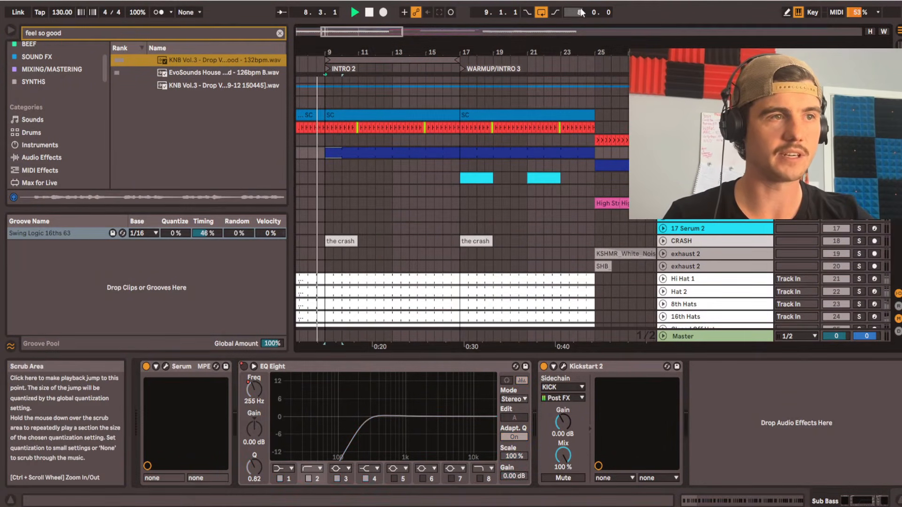
{"action": "key", "text": "space"}
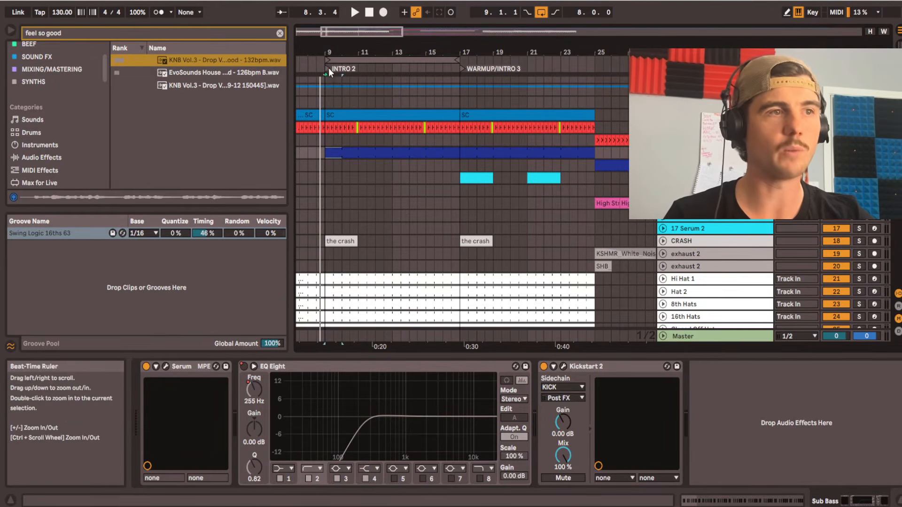
Display the info text of the INTRO 2 locator and read its notes.
{"action": "right_click", "coordinate": [328, 68]}
{"action": "left_click", "coordinate": [339, 96]}
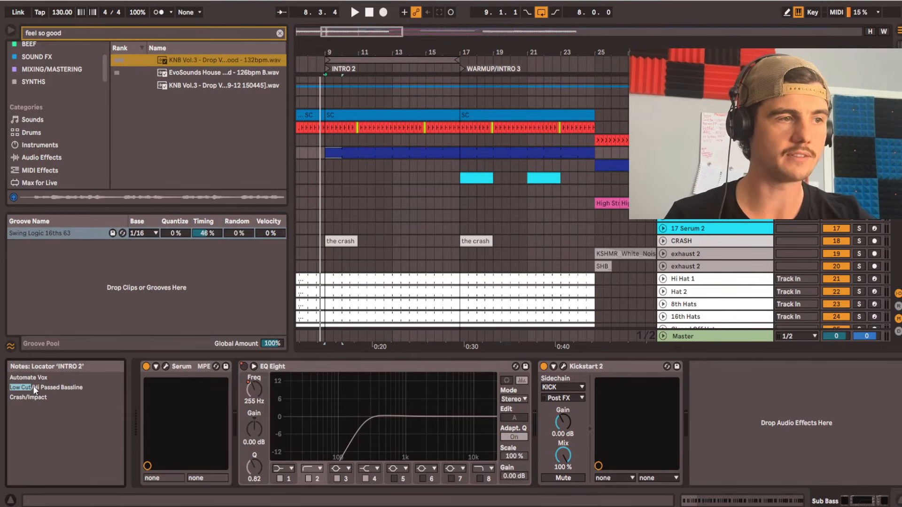
{"action": "left_click", "coordinate": [100, 396]}
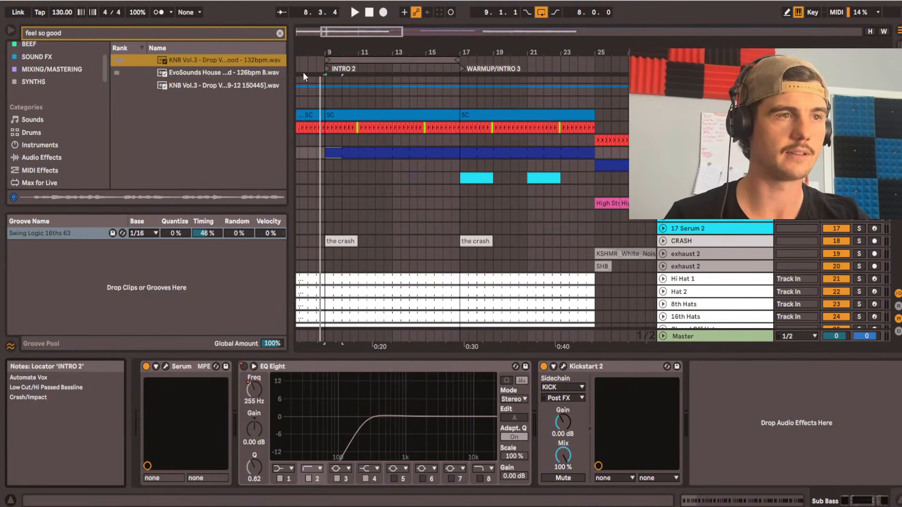
Play INTRO 2 with the arrangement loop switched off, and look through the hat, clap and snare tracks.
{"action": "key", "text": "space"}
{"action": "left_click", "coordinate": [542, 12]}
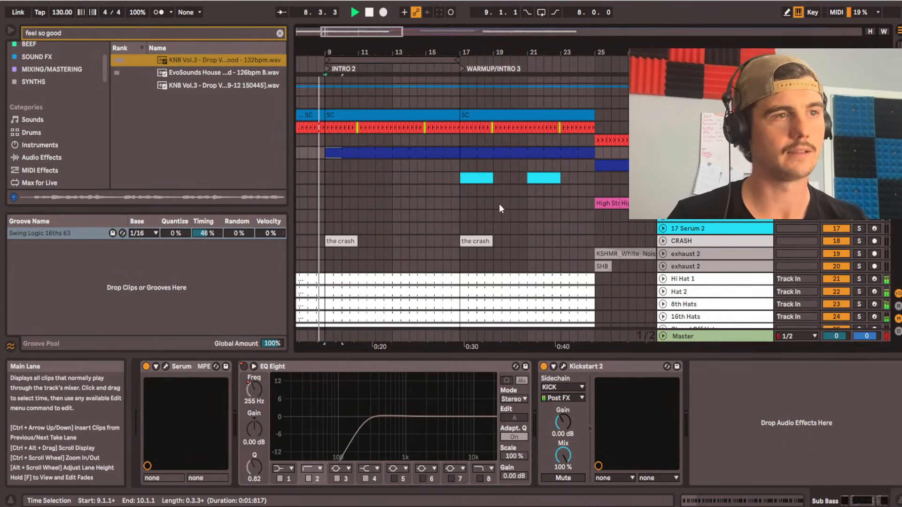
{"action": "scroll", "coordinate": [481, 207], "scroll_direction": "down", "scroll_amount": 3}
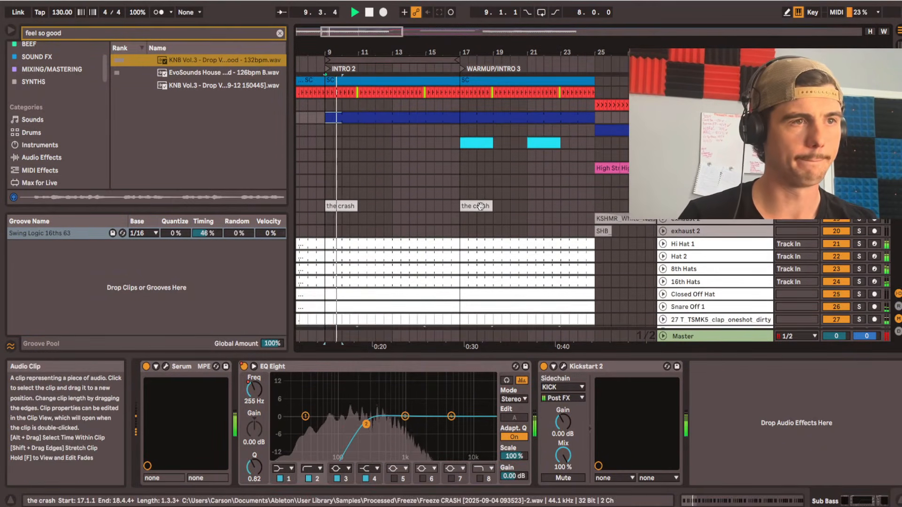
{"action": "scroll", "coordinate": [480, 207], "scroll_direction": "down", "scroll_amount": 1}
{"action": "scroll", "coordinate": [390, 233], "scroll_direction": "down", "scroll_amount": 2}
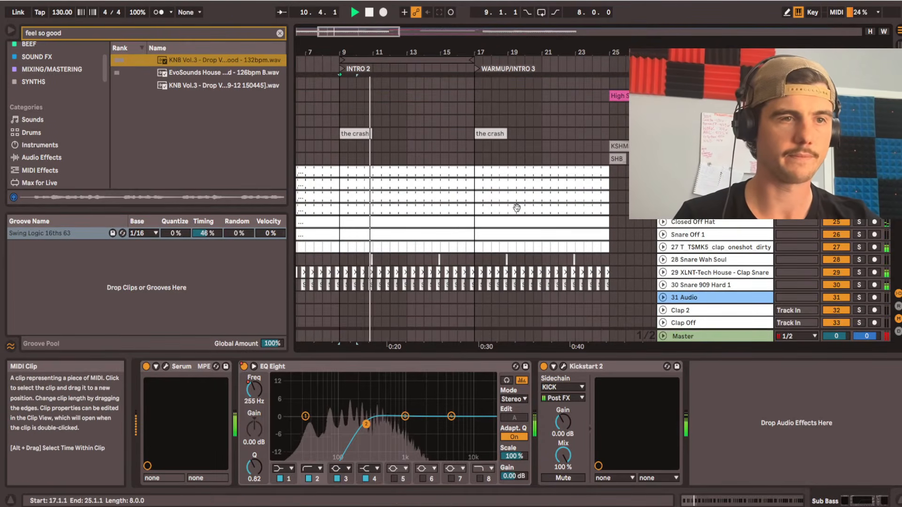
{"action": "scroll", "coordinate": [394, 223], "scroll_direction": "down", "scroll_amount": 2}
{"action": "scroll", "coordinate": [404, 207], "scroll_direction": "down", "scroll_amount": 2}
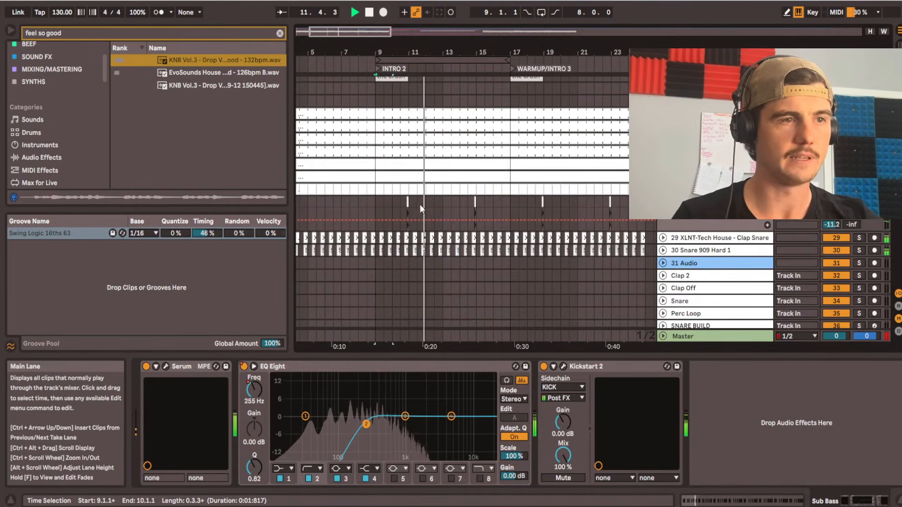
Select the 28 Snare Wah Soul clip from 10.4.3 to 11.1.1 and look over the percussion and vocal tracks during playback.
{"action": "left_click", "coordinate": [408, 202]}
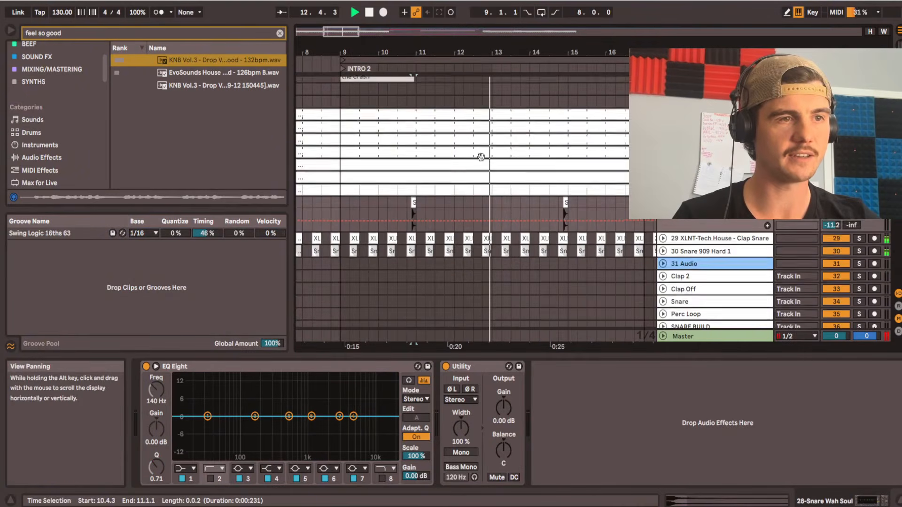
{"action": "scroll", "coordinate": [444, 211], "scroll_direction": "down", "scroll_amount": 5}
{"action": "scroll", "coordinate": [476, 310], "scroll_direction": "up", "scroll_amount": 5}
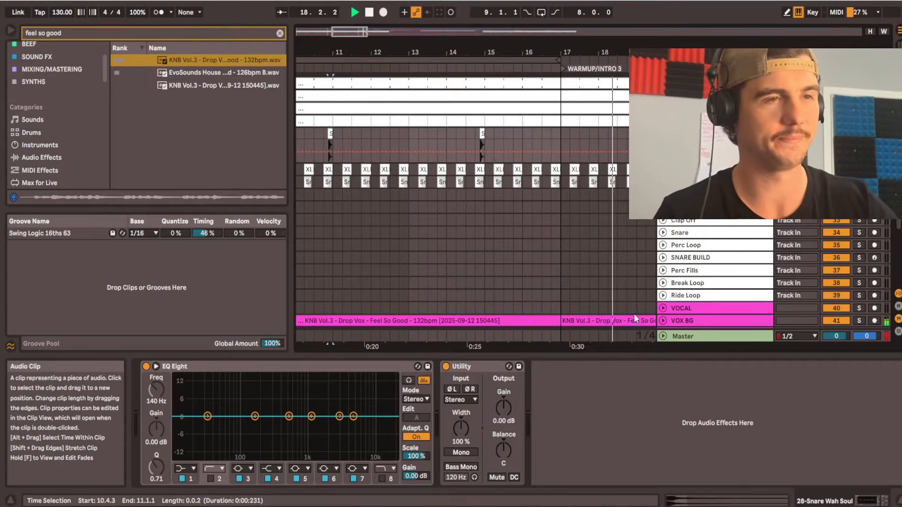
{"action": "scroll", "coordinate": [489, 329], "scroll_direction": "up", "scroll_amount": 5}
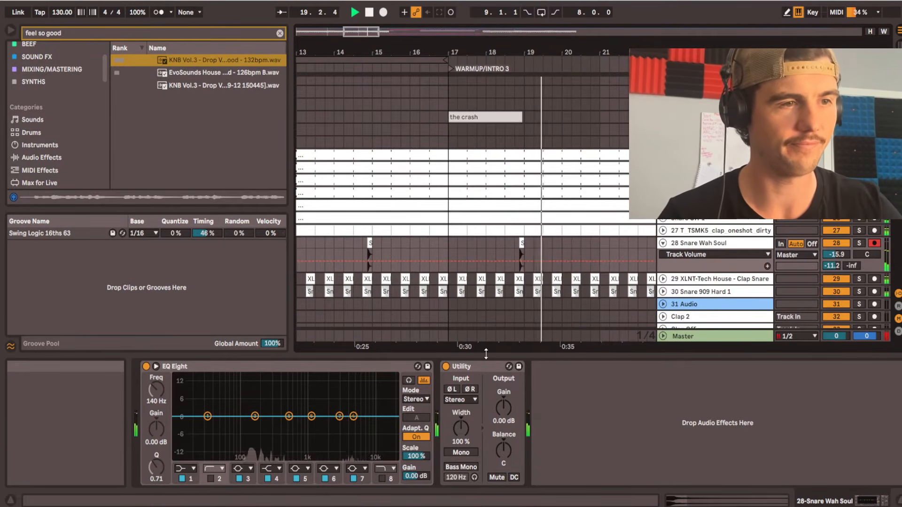
Hide the device view, select the Lead - midi clip from 17.1.1 to 19.1.1, and stop playback.
{"action": "key", "text": "ctrl+alt+l"}
{"action": "key", "text": "minus"}
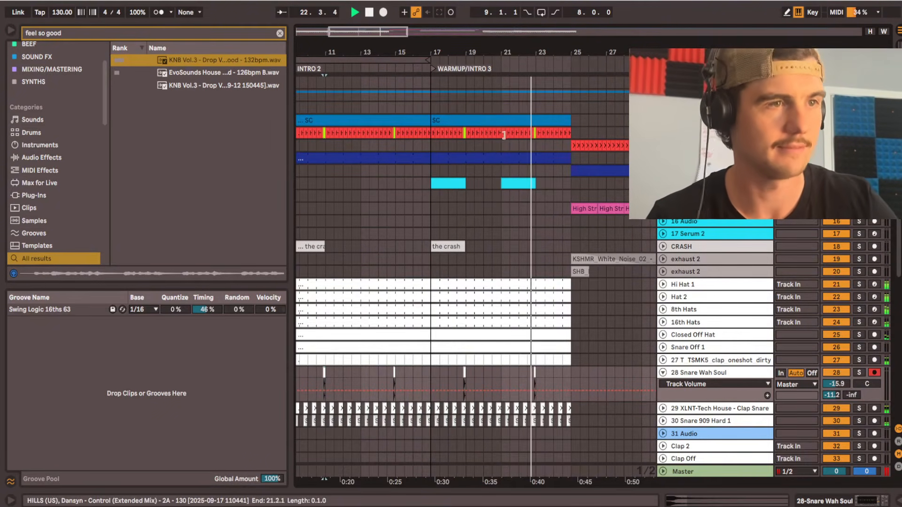
{"action": "left_click", "coordinate": [428, 185]}
{"action": "key", "text": "space"}
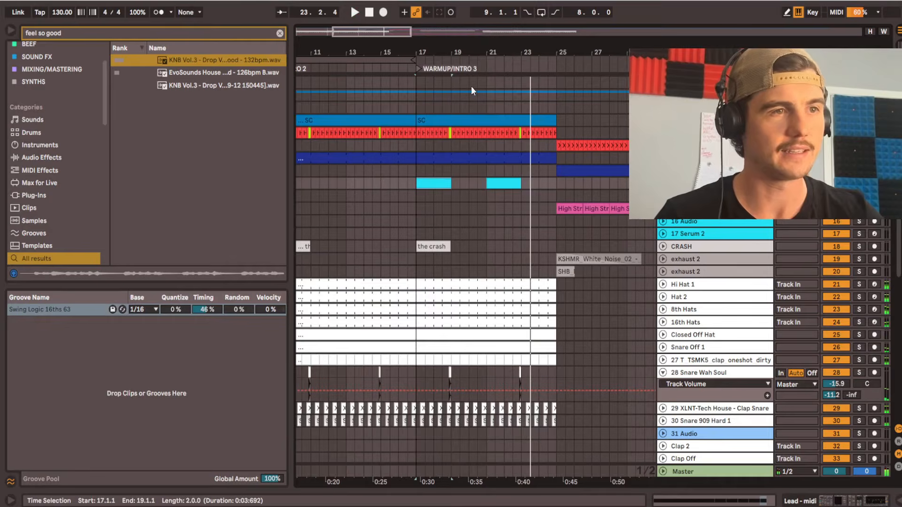
Unfold the Sub Bass track, select its clip from 17.1.1 to 25.1.1, and examine the on/off automation across the arrangement.
{"action": "left_click", "coordinate": [455, 162]}
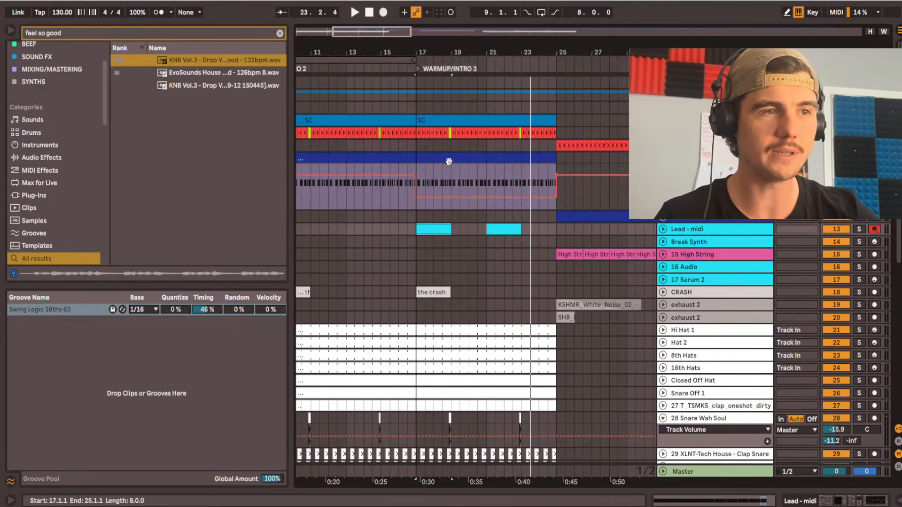
{"action": "key", "text": "minus"}
{"action": "key", "text": "minus"}
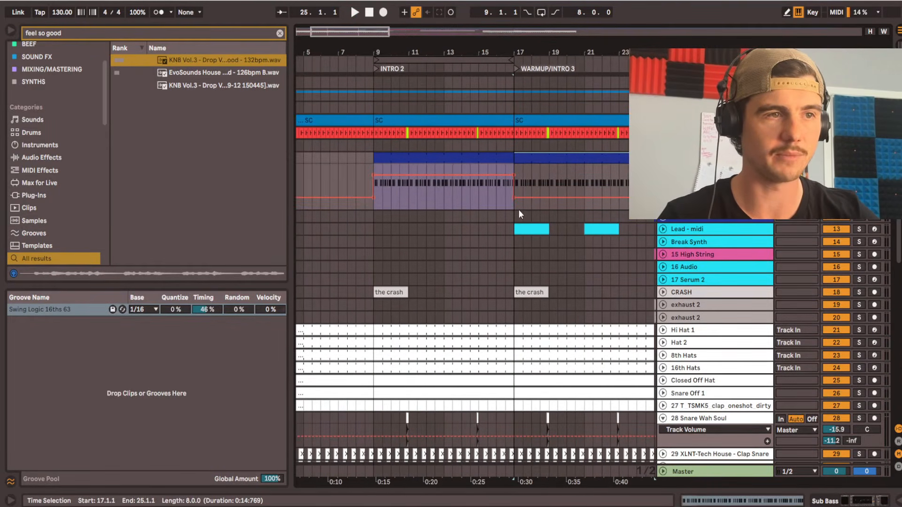
{"action": "left_click_drag", "start_coordinate": [511, 181], "coordinate": [492, 198]}
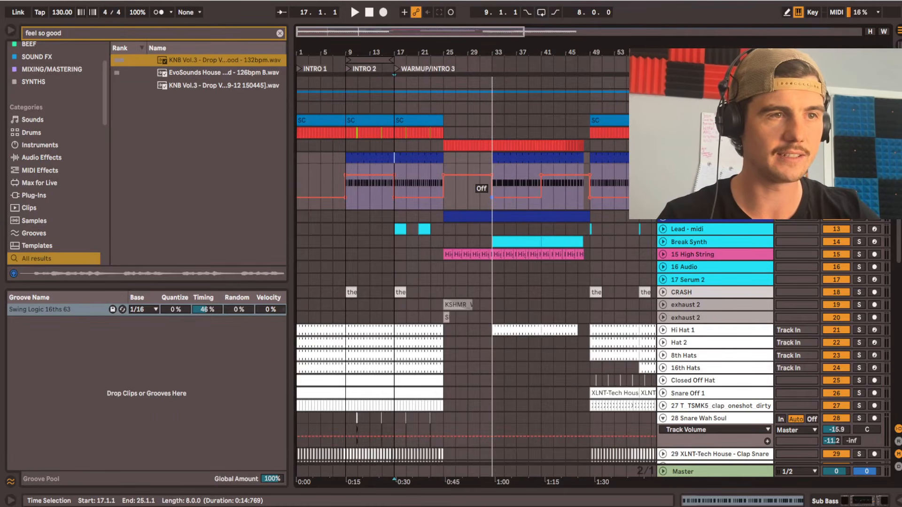
{"action": "key", "text": "plus"}
{"action": "key", "text": "plus"}
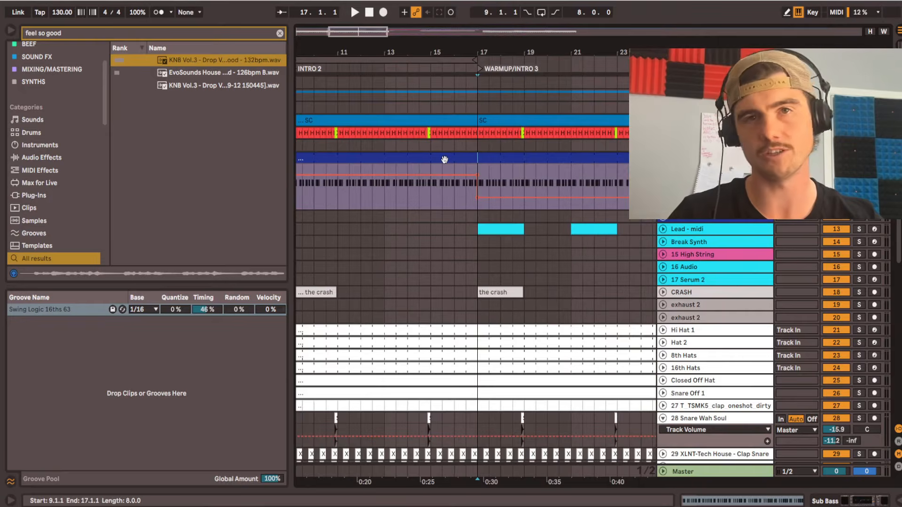
Play briefly from bar 17, select the VOX BG clip from 17.1.1 to 25.1.1, and display that track's devices.
{"action": "key", "text": "Right"}
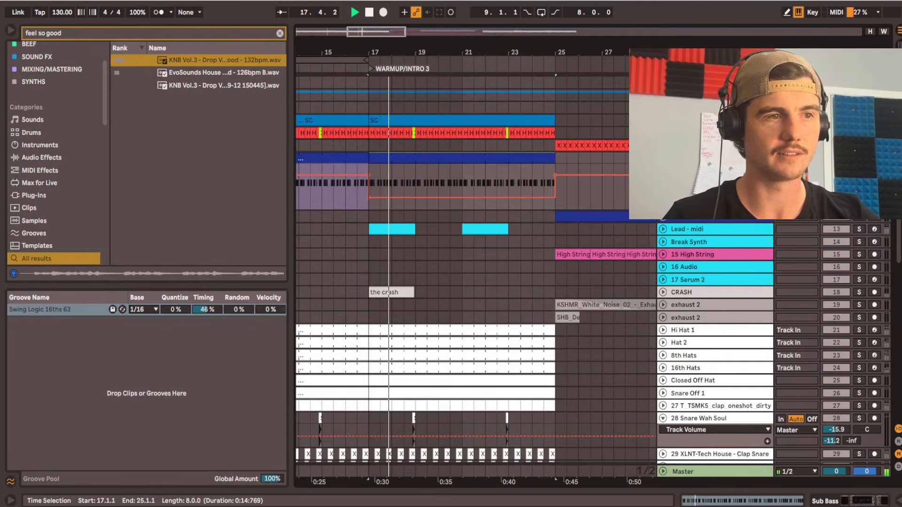
{"action": "scroll", "coordinate": [431, 416], "scroll_direction": "down", "scroll_amount": 5}
{"action": "key", "text": "space"}
{"action": "left_click", "coordinate": [430, 416]}
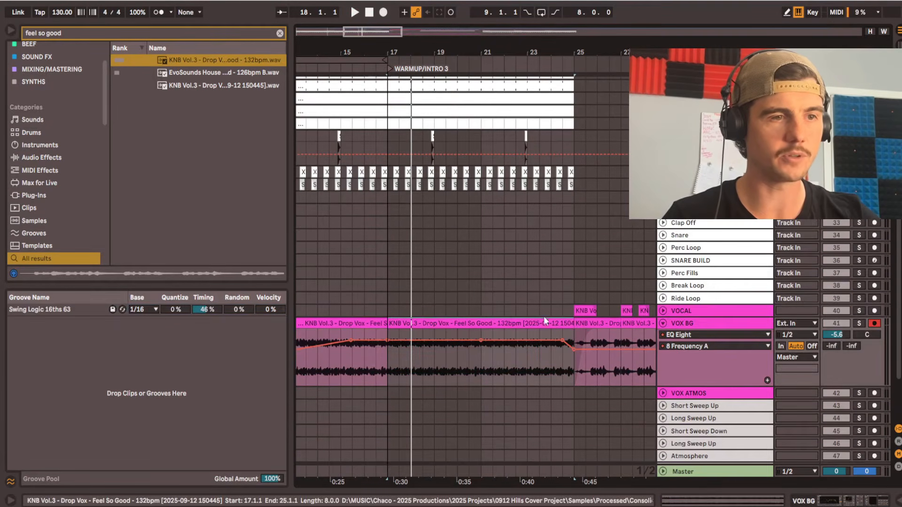
{"action": "left_click", "coordinate": [681, 337]}
{"action": "double_click", "coordinate": [681, 321]}
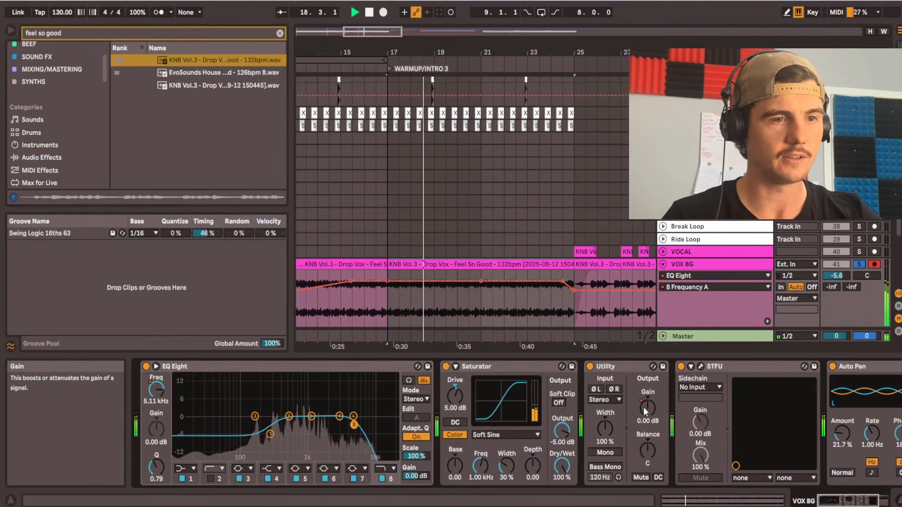
Stop playback, examine the envelope in the VOX BG track's STFU plug-in window, and close the window.
{"action": "left_click", "coordinate": [546, 321]}
{"action": "key", "text": "space"}
{"action": "scroll", "coordinate": [546, 322], "scroll_direction": "down", "scroll_amount": 5}
{"action": "scroll", "coordinate": [488, 155], "scroll_direction": "up", "scroll_amount": 2}
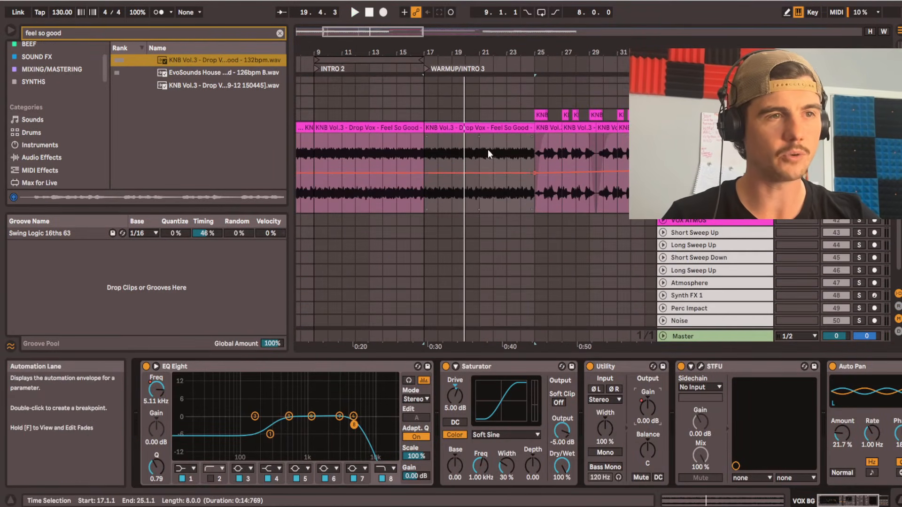
{"action": "scroll", "coordinate": [376, 423], "scroll_direction": "down", "scroll_amount": 3}
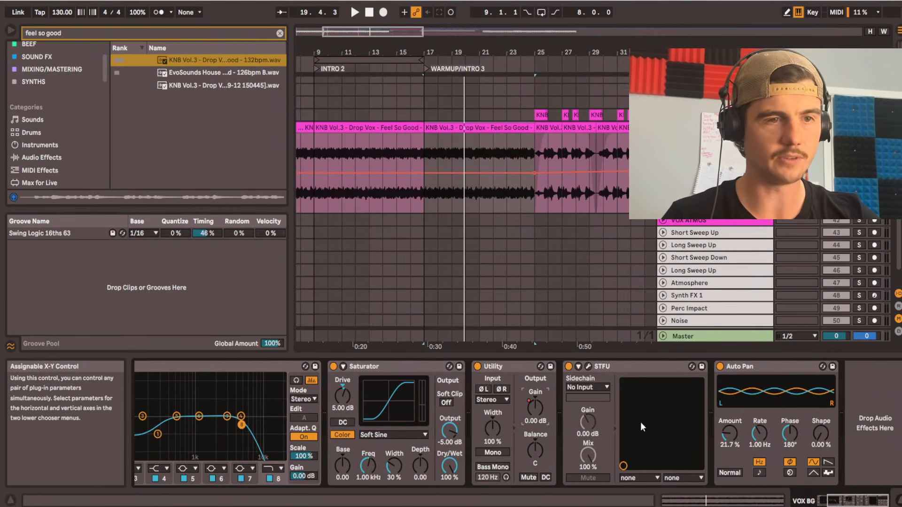
{"action": "left_click", "coordinate": [588, 365]}
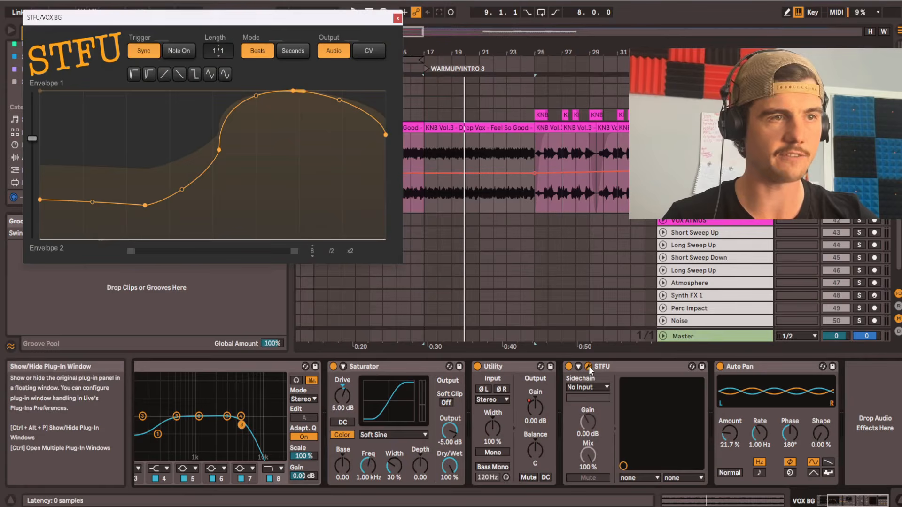
{"action": "left_click_drag", "start_coordinate": [251, 15], "coordinate": [482, 117]}
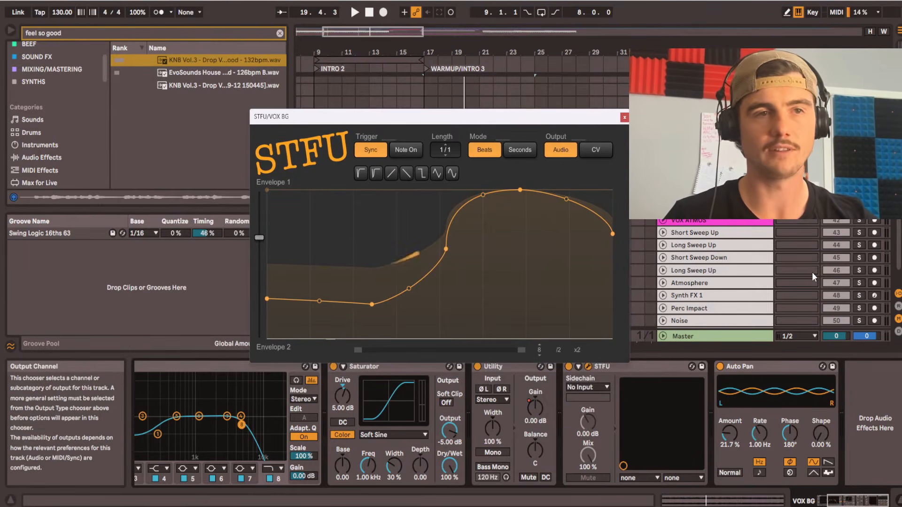
{"action": "left_click", "coordinate": [624, 117]}
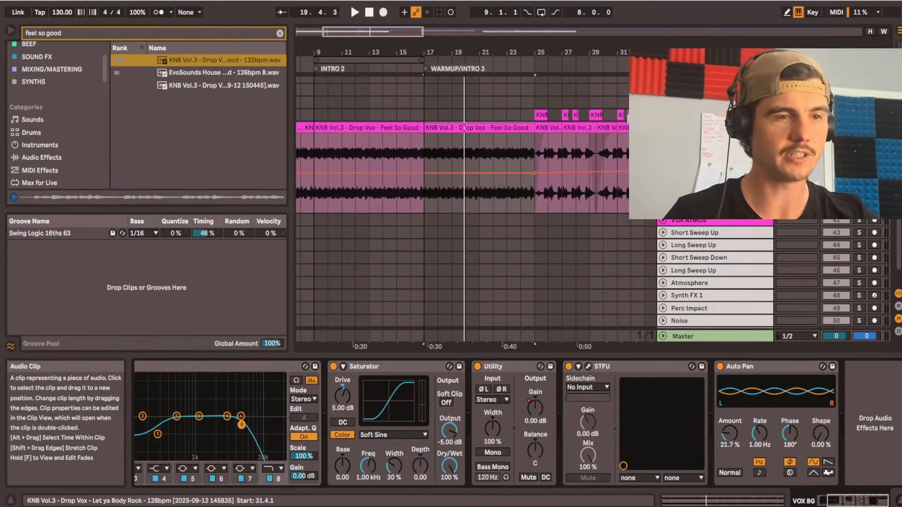
Search the browser for STFU.
{"action": "key", "text": "ctrl+f"}
{"action": "type", "text": "STFU"}
{"action": "key", "text": "Down"}
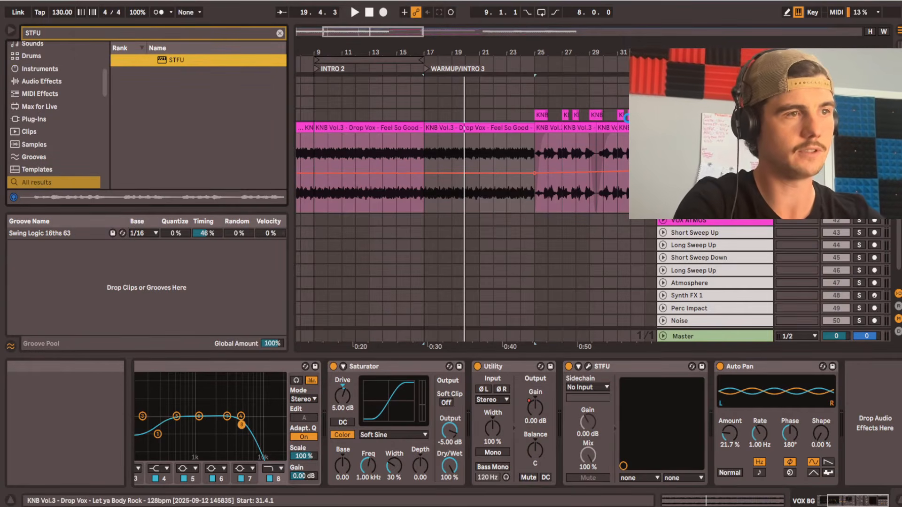
Add another STFU plug-in to the end of the VOX BG chain, try its second preset envelope shape, and close its window.
{"action": "key", "text": "Return"}
{"action": "left_click", "coordinate": [780, 366]}
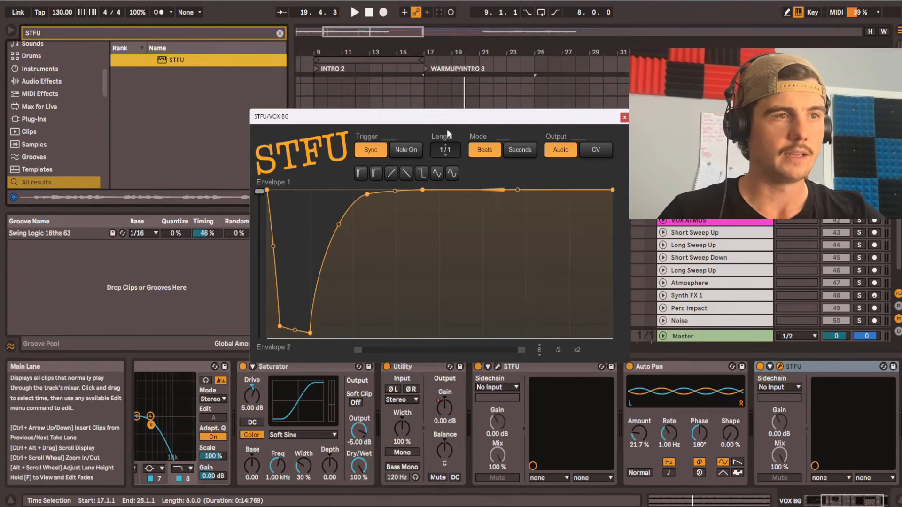
{"action": "left_click", "coordinate": [375, 162]}
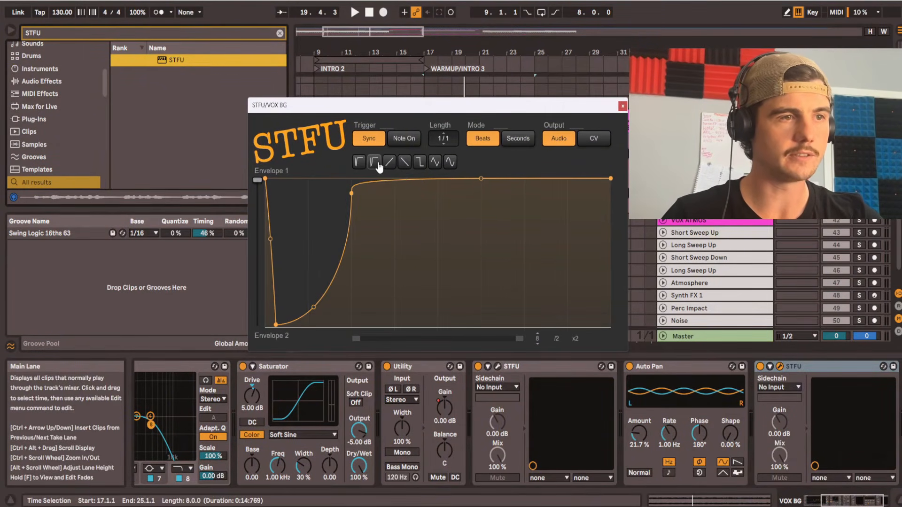
{"action": "mouse_move", "coordinate": [251, 181]}
{"action": "left_mouse_down"}
{"action": "mouse_move", "coordinate": [264, 242]}
{"action": "mouse_move", "coordinate": [252, 226]}
{"action": "mouse_move", "coordinate": [251, 158]}
{"action": "left_mouse_up"}
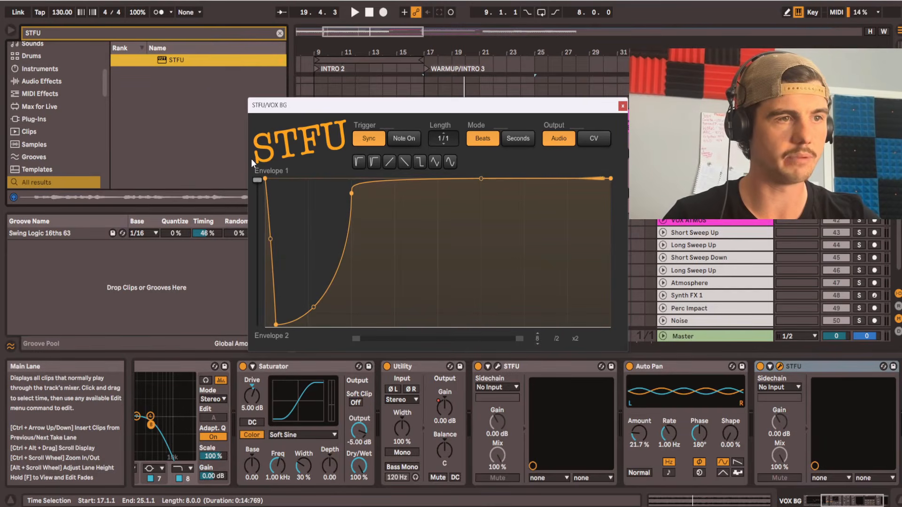
{"action": "left_click", "coordinate": [622, 108]}
Delete the STFU device that follows Auto Pan in the VOX BG chain.
{"action": "left_click", "coordinate": [794, 387]}
{"action": "left_click", "coordinate": [785, 403]}
{"action": "left_click", "coordinate": [806, 366]}
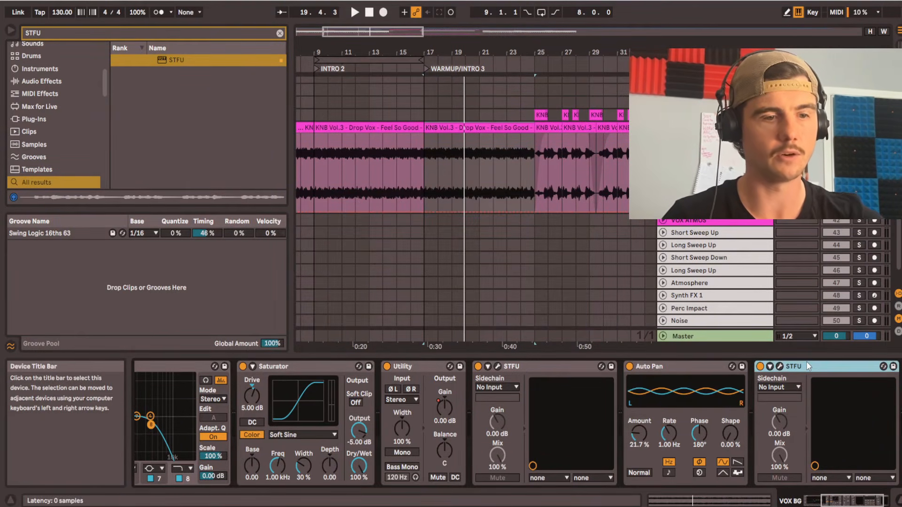
{"action": "key", "text": "Delete"}
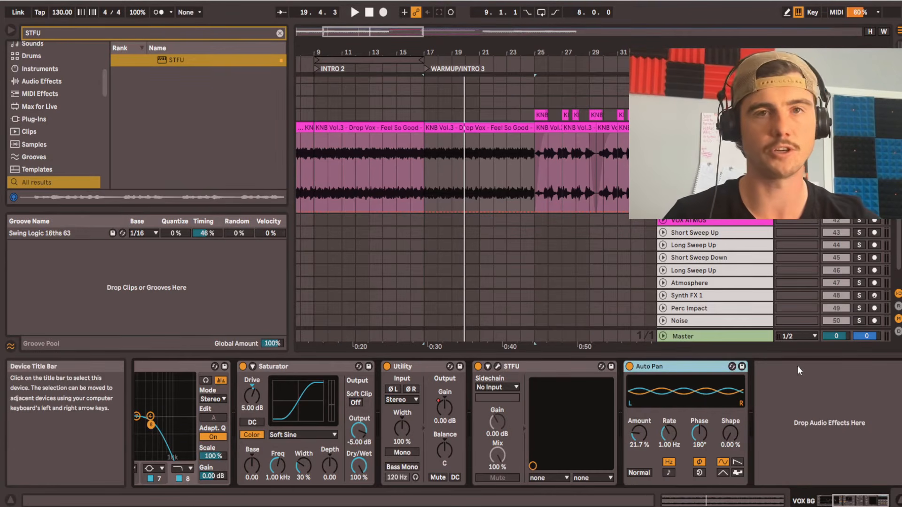
Examine the envelope in the STFU window of the device before Auto Pan and close the window.
{"action": "left_click", "coordinate": [497, 366]}
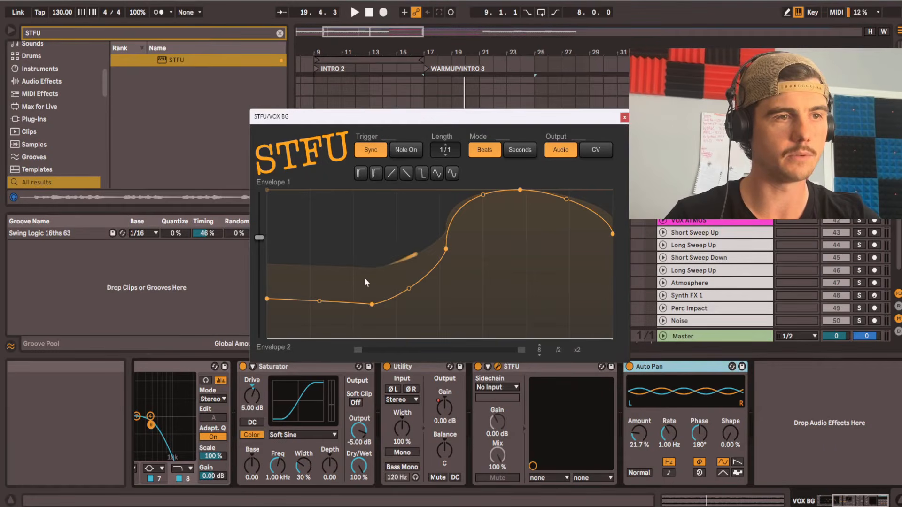
{"action": "left_click", "coordinate": [624, 117]}
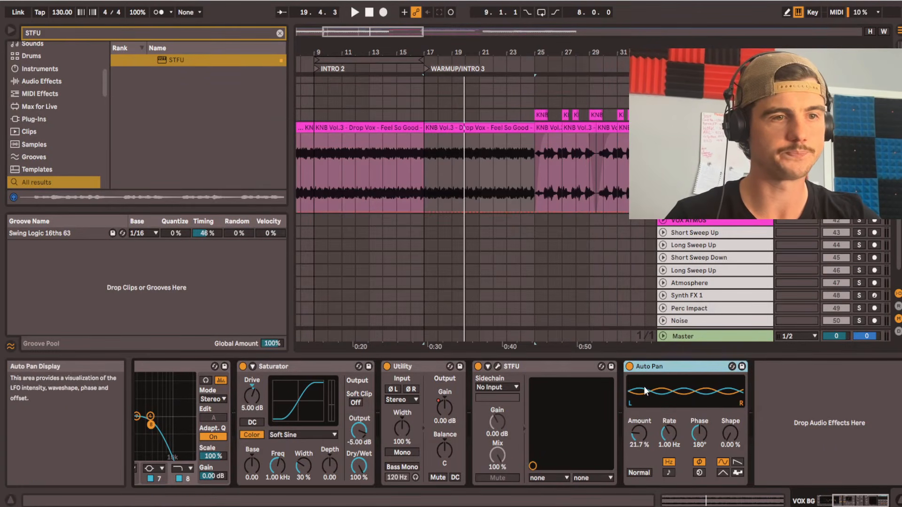
{"action": "scroll", "coordinate": [479, 263], "scroll_direction": "up", "scroll_amount": 3}
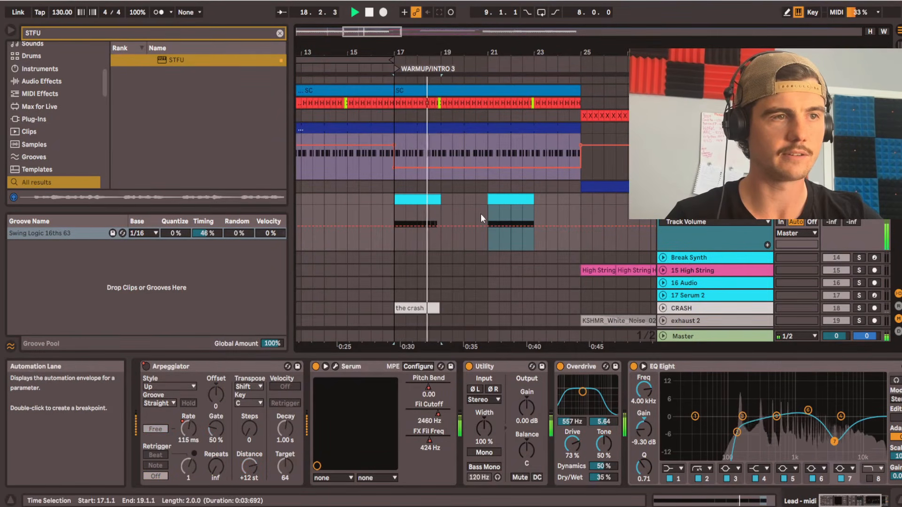
Play the REF 1 reference track from bar 17 to compare the start of the WARMUP/INTRO 3 section.
{"action": "scroll", "coordinate": [446, 134], "scroll_direction": "up", "scroll_amount": 7}
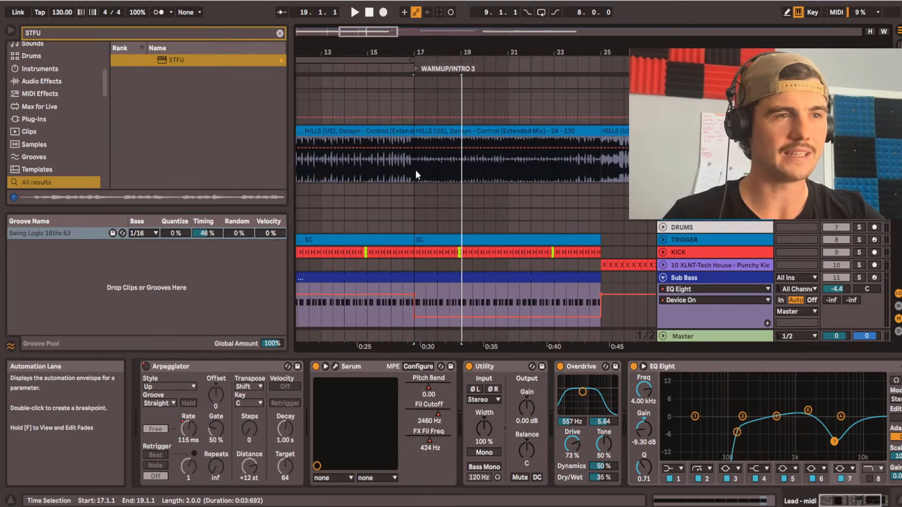
{"action": "left_click", "coordinate": [426, 178]}
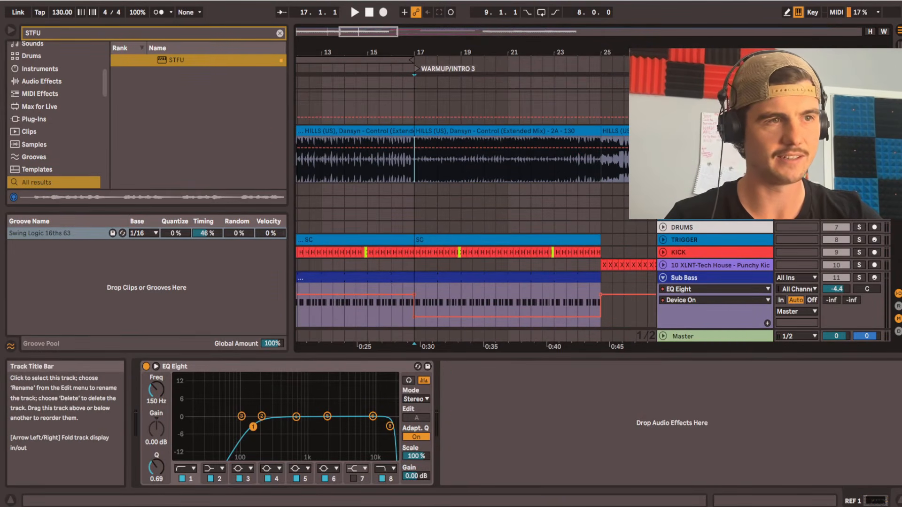
{"action": "key", "text": "space"}
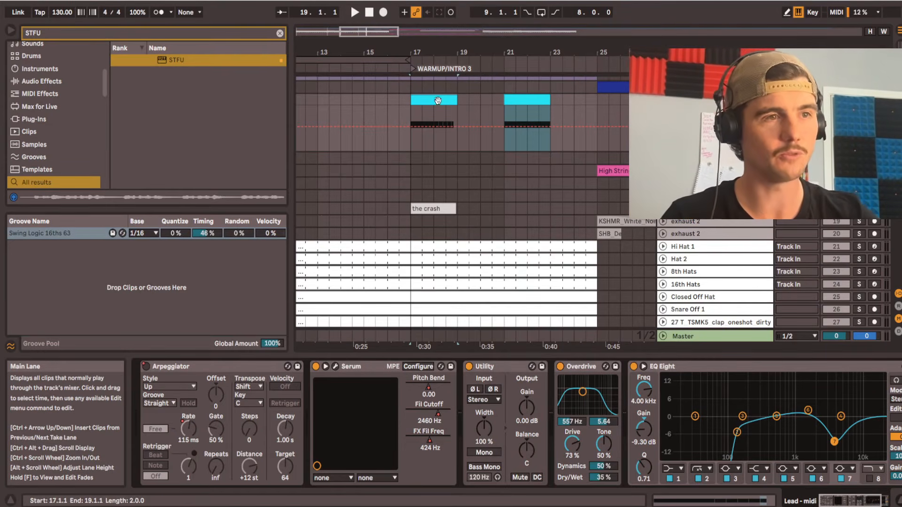
Display the Arpeggiator's on/off automation on the Lead - midi track and play its clip from 21.1.1 to 23.1.1.
{"action": "left_click", "coordinate": [145, 366]}
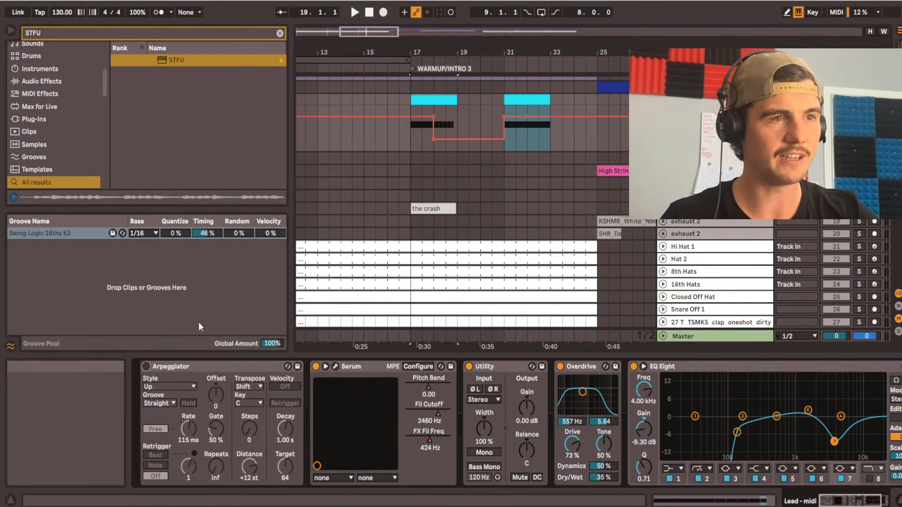
{"action": "left_click", "coordinate": [435, 145]}
{"action": "left_click", "coordinate": [516, 143]}
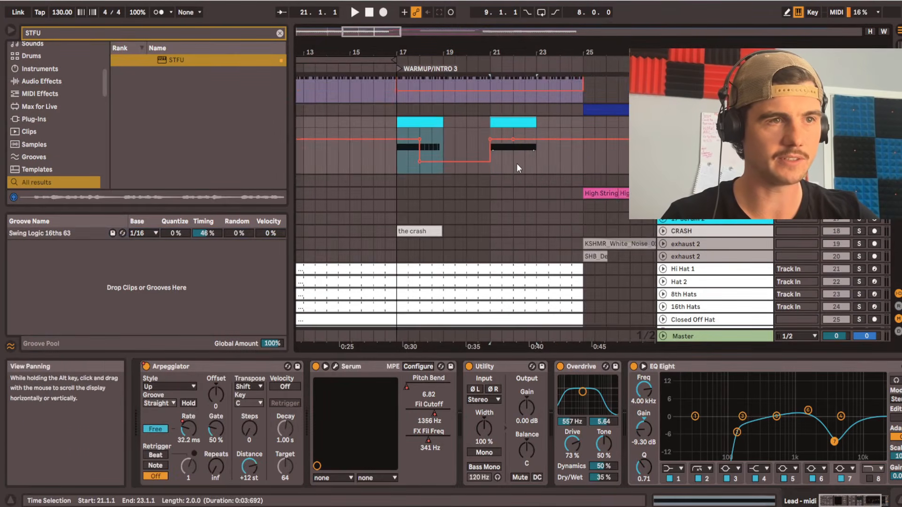
{"action": "key", "text": "z"}
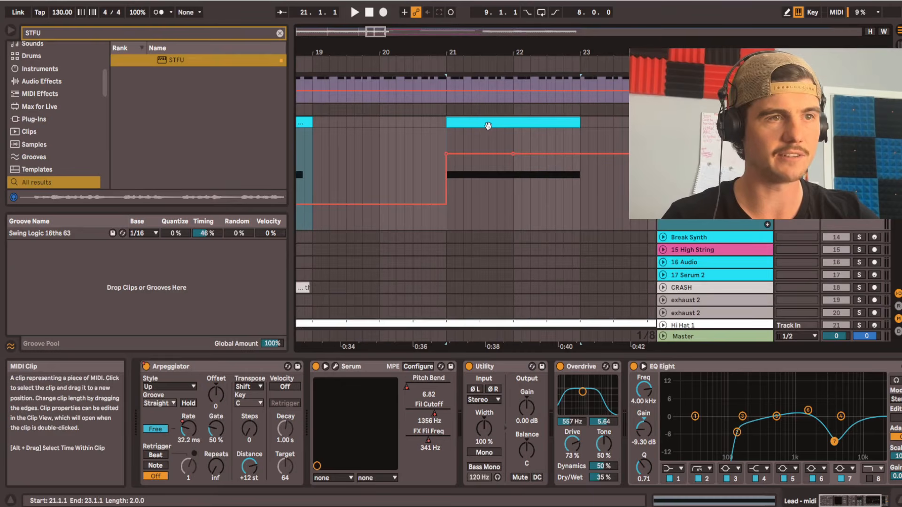
{"action": "key", "text": "space"}
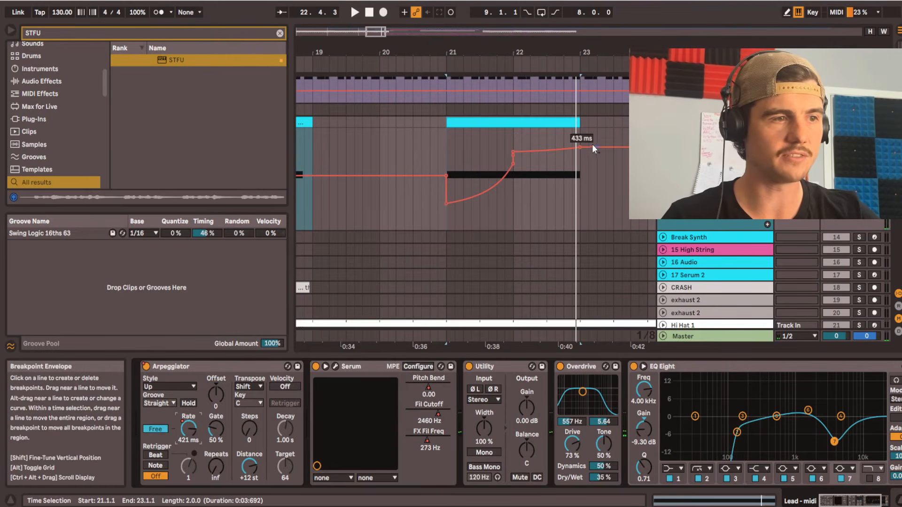
Compare the Arpeggiator's Sync and Free modes, sweeping its free rate during playback from bar 21 before re-enabling the overridden automation.
{"action": "left_click", "coordinate": [154, 429]}
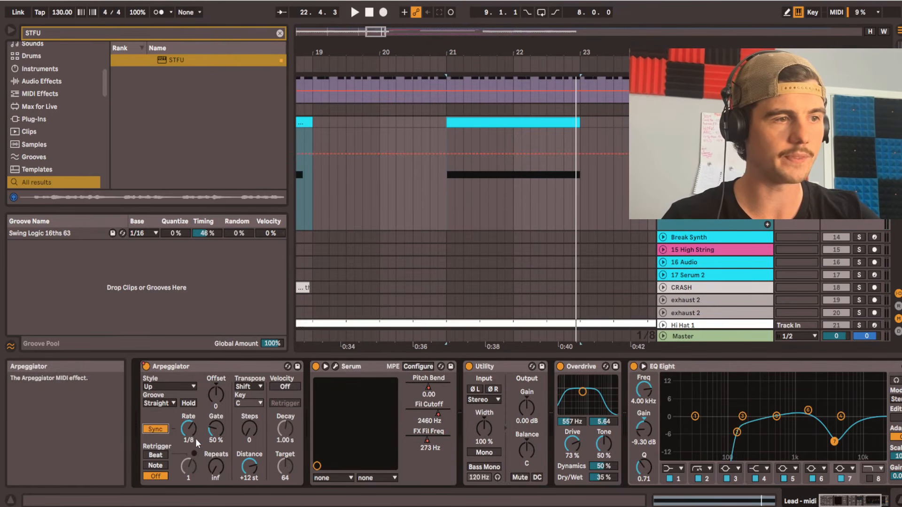
{"action": "left_click", "coordinate": [155, 430]}
{"action": "left_click_drag", "start_coordinate": [191, 436], "coordinate": [191, 465]}
{"action": "key", "text": "space"}
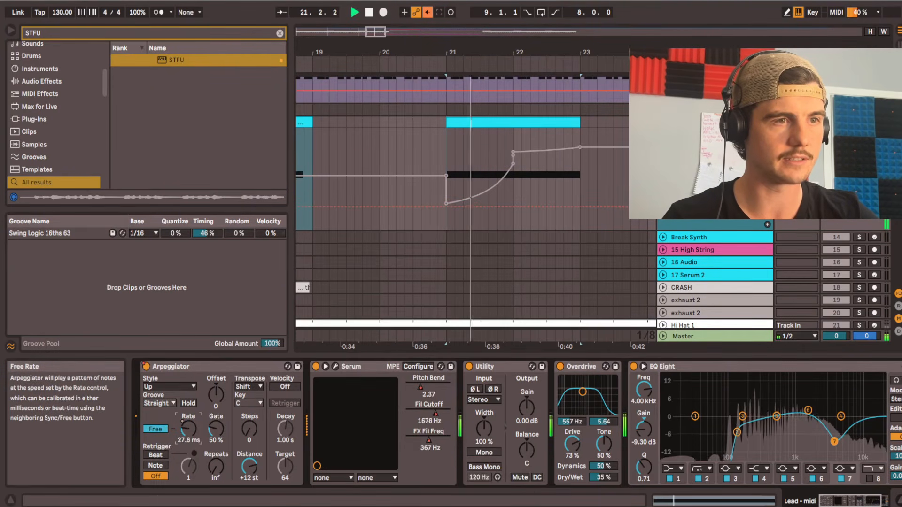
{"action": "key", "text": "space"}
{"action": "key", "text": "space"}
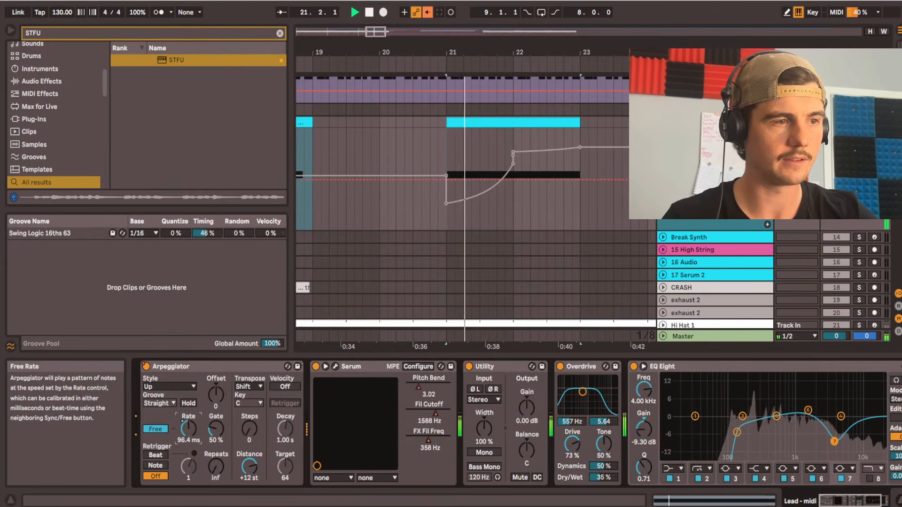
{"action": "key", "text": "space"}
{"action": "key", "text": "space"}
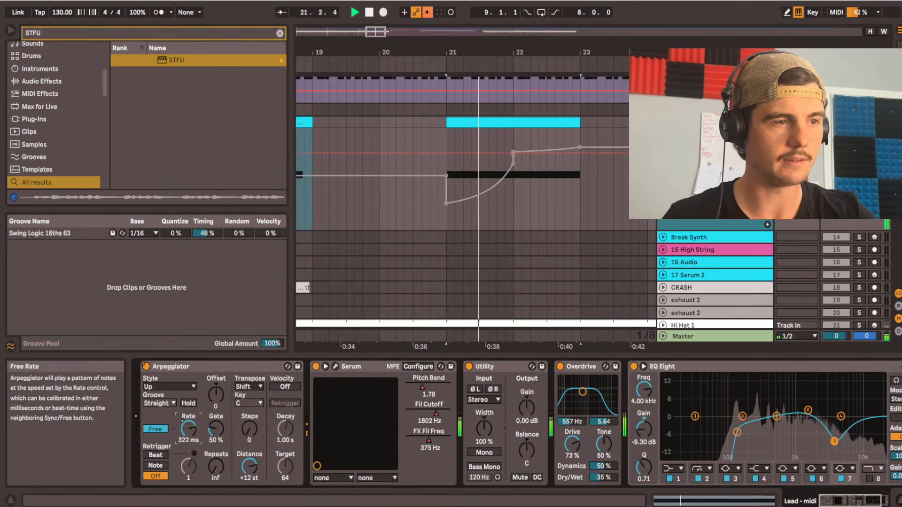
{"action": "left_click", "coordinate": [369, 12]}
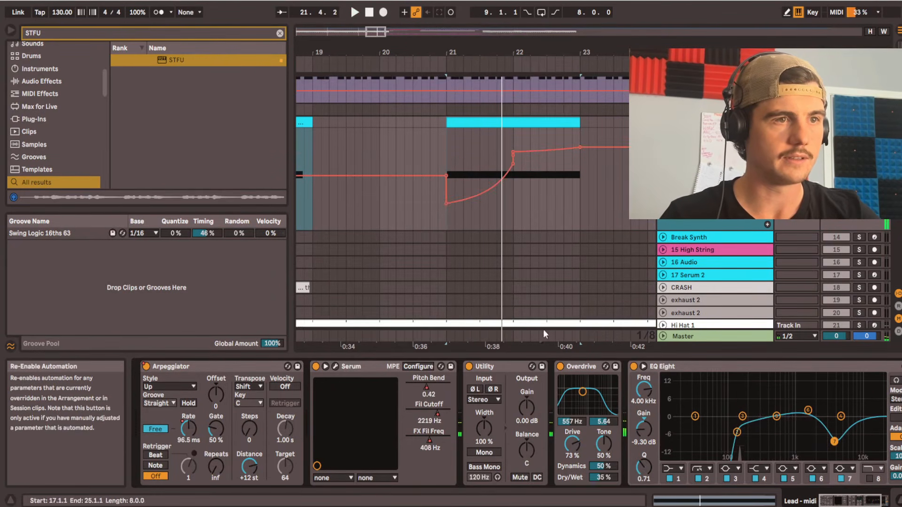
Play the second lead clip from 21.1.1 to hear the Arpeggiator's automated rate rise.
{"action": "left_click", "coordinate": [445, 224]}
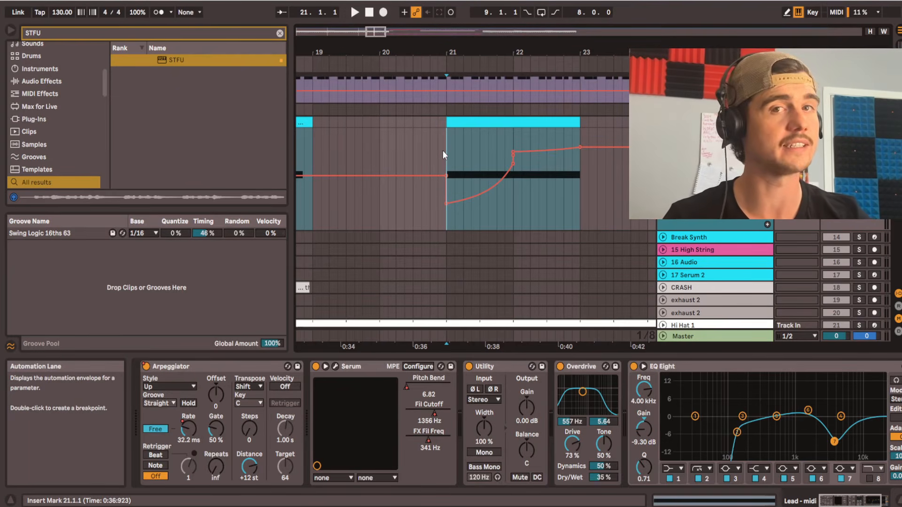
{"action": "key", "text": "space"}
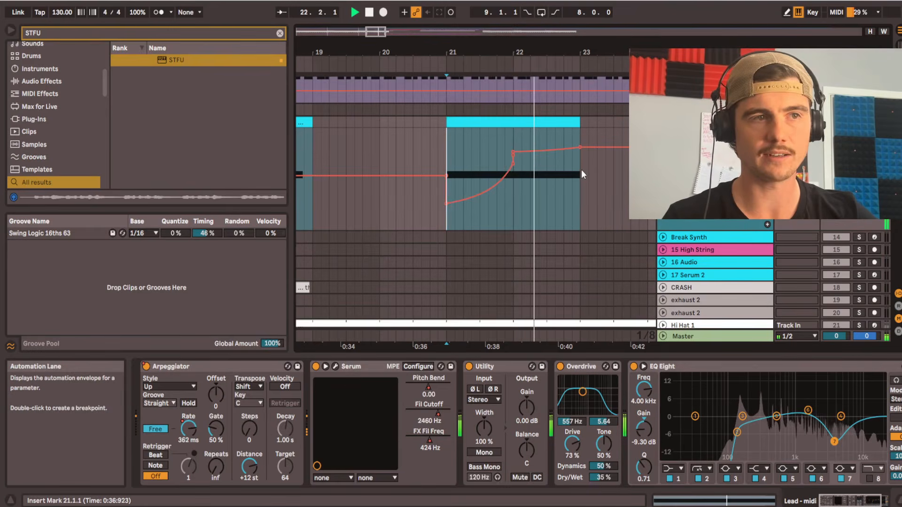
{"action": "key", "text": "space"}
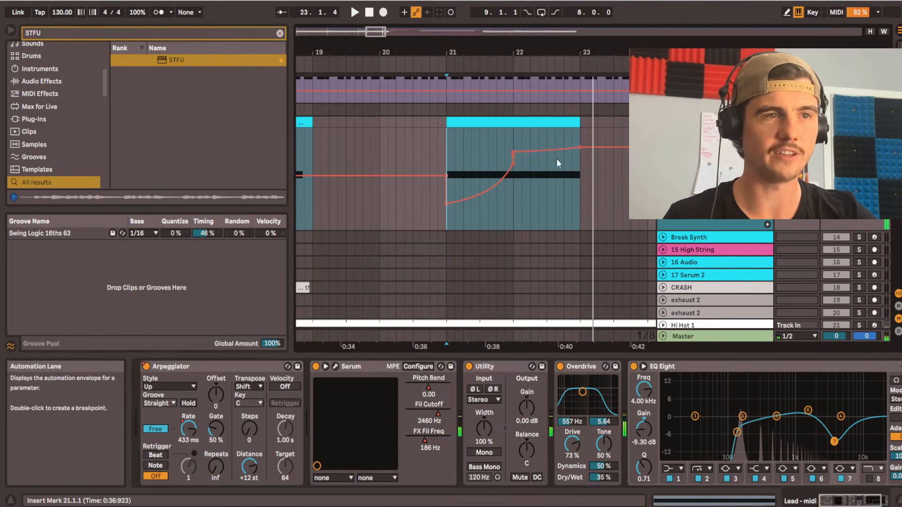
Open the lead clip at 17.1.1, go through its short repeated D#3 notes one by one, and return to the device view.
{"action": "scroll", "coordinate": [568, 165], "scroll_direction": "down", "scroll_amount": 2}
{"action": "scroll", "coordinate": [509, 204], "scroll_direction": "left", "scroll_amount": 3}
{"action": "double_click", "coordinate": [428, 119]}
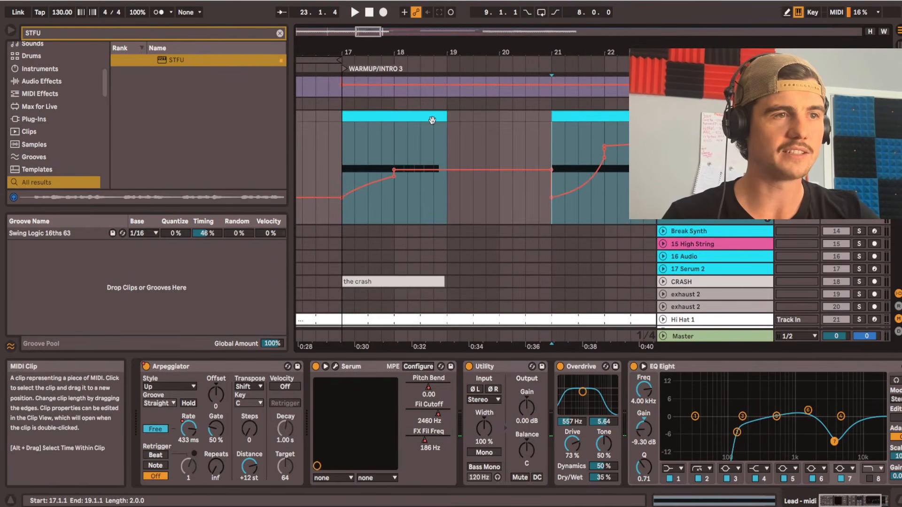
{"action": "left_click", "coordinate": [650, 357]}
{"action": "left_click", "coordinate": [697, 359]}
{"action": "left_click", "coordinate": [738, 360]}
{"action": "left_click", "coordinate": [794, 357]}
{"action": "left_click", "coordinate": [854, 356]}
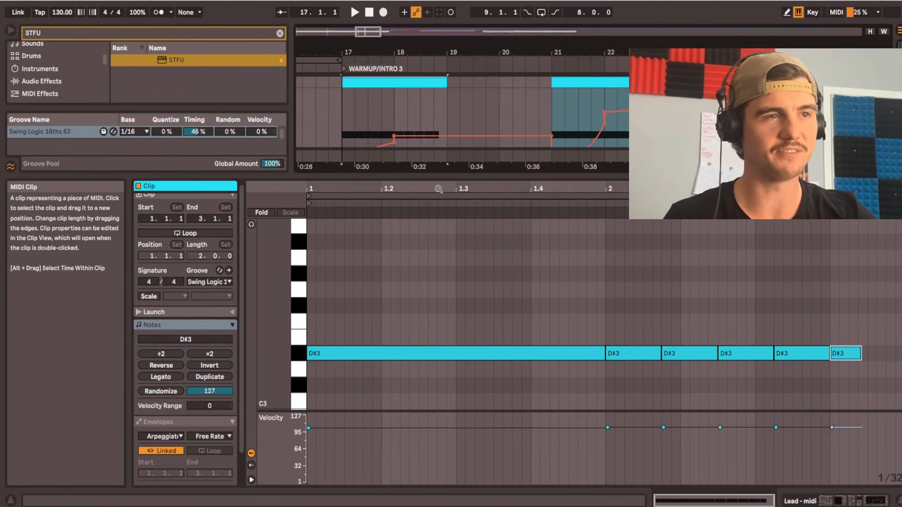
{"action": "left_click_drag", "start_coordinate": [432, 186], "coordinate": [432, 311]}
{"action": "scroll", "coordinate": [453, 207], "scroll_direction": "up", "scroll_amount": 2}
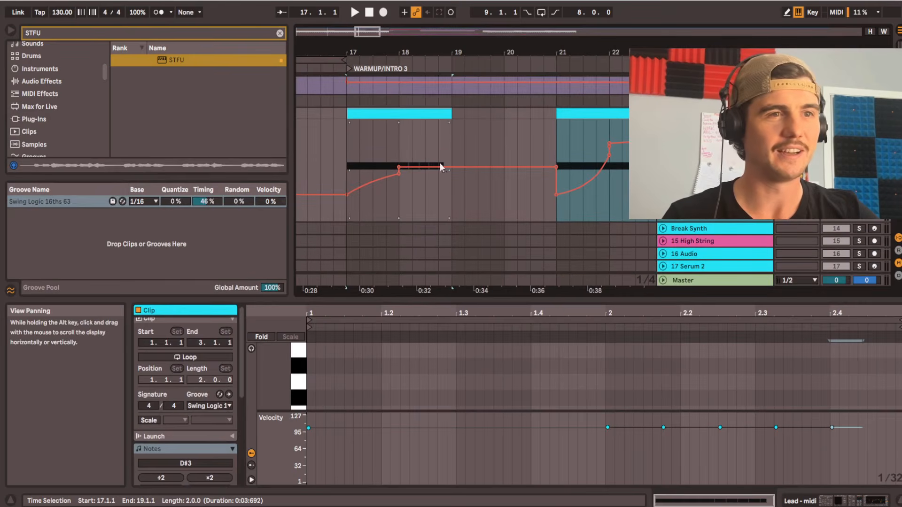
{"action": "key", "text": "shift+Tab"}
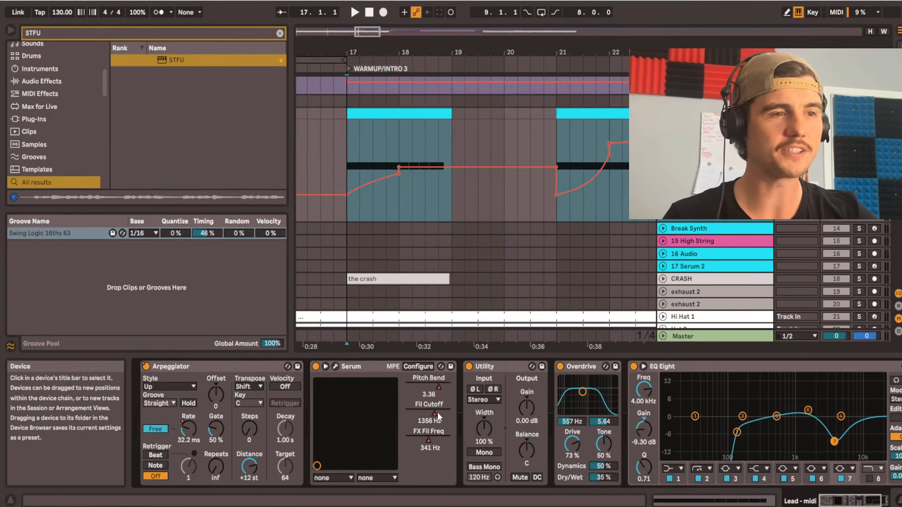
Display Serum's Pitch Bend automation on the lead track, examine the pitch bend range in the Serum window, and close it.
{"action": "left_click", "coordinate": [438, 384]}
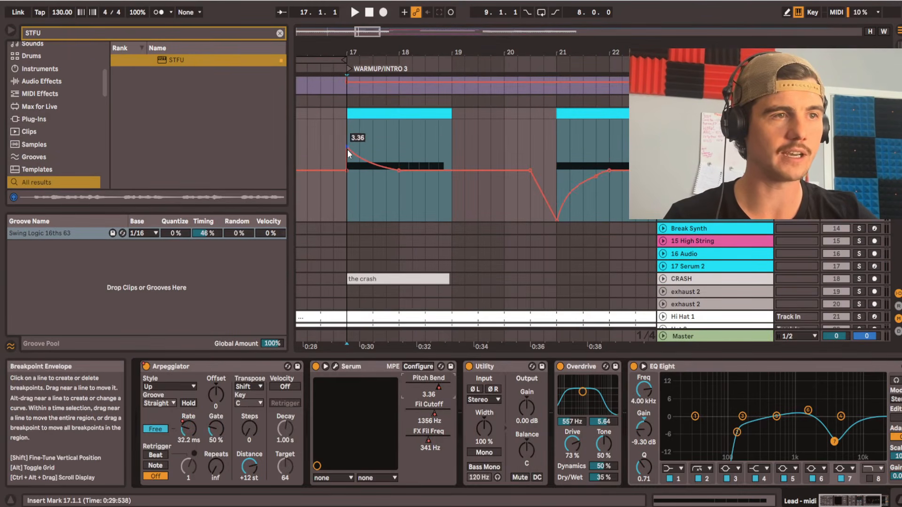
{"action": "left_click", "coordinate": [336, 366]}
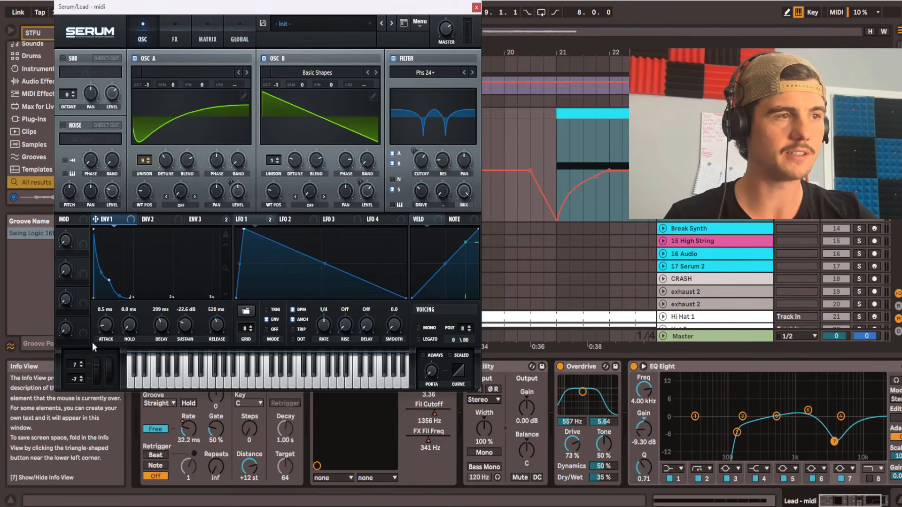
{"action": "left_click", "coordinate": [476, 9]}
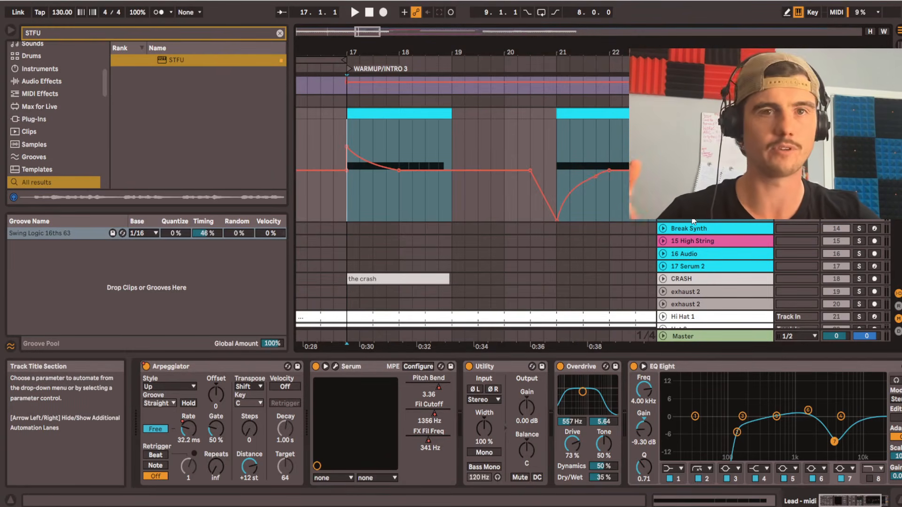
Open the notes of the lead clip from 17.1.1 to 19.1.1 and play it briefly.
{"action": "left_click", "coordinate": [400, 114]}
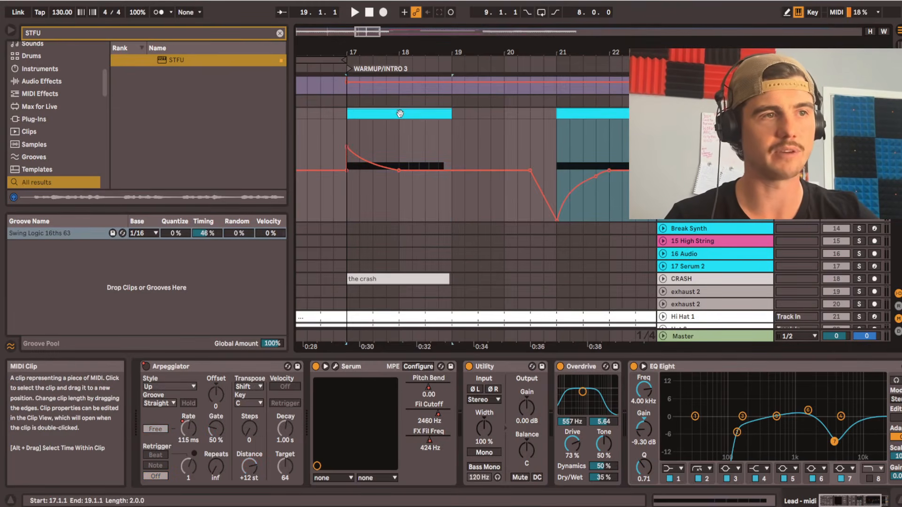
{"action": "double_click", "coordinate": [399, 114]}
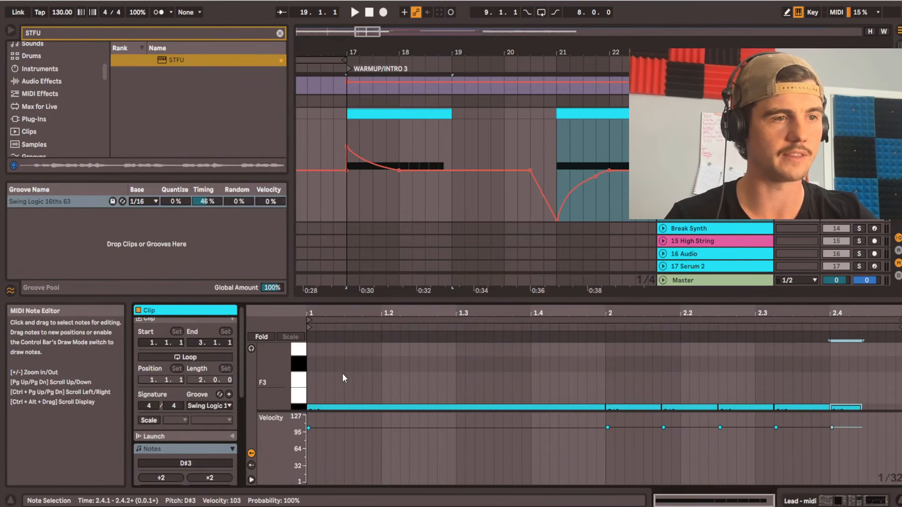
{"action": "key", "text": "space"}
{"action": "key", "text": "space"}
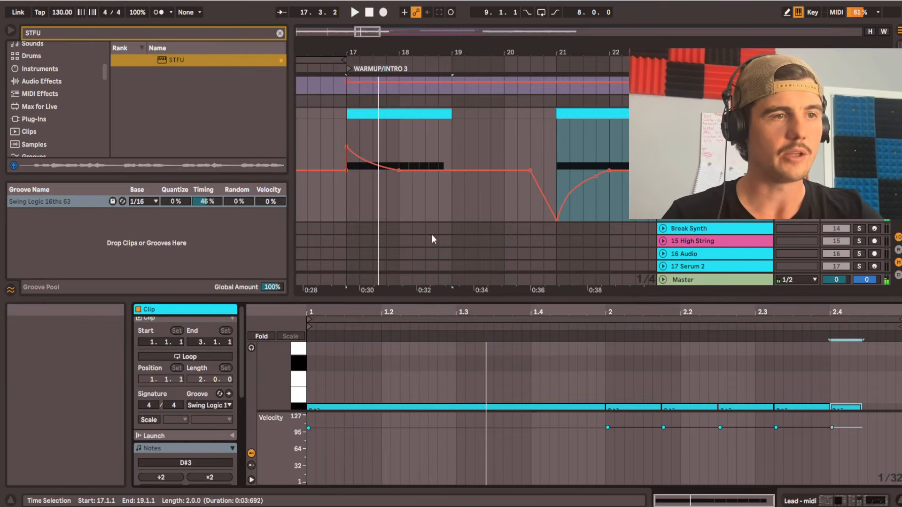
Hide the clip view and look over the drum tracks across the INTRO 2 and WARMUP/INTRO 3 sections.
{"action": "scroll", "coordinate": [432, 238], "scroll_direction": "down", "scroll_amount": 3}
{"action": "double_click", "coordinate": [411, 302]}
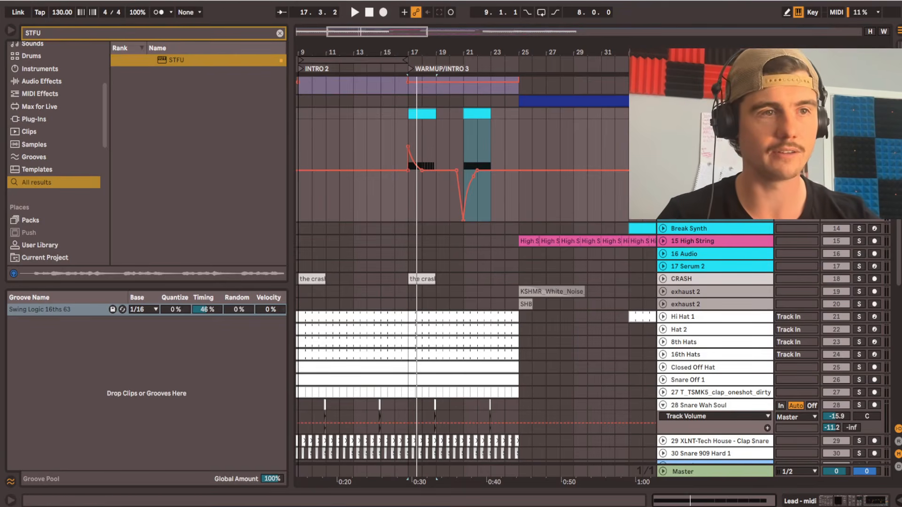
{"action": "scroll", "coordinate": [410, 300], "scroll_direction": "down", "scroll_amount": 4}
{"action": "scroll", "coordinate": [476, 114], "scroll_direction": "up", "scroll_amount": 3}
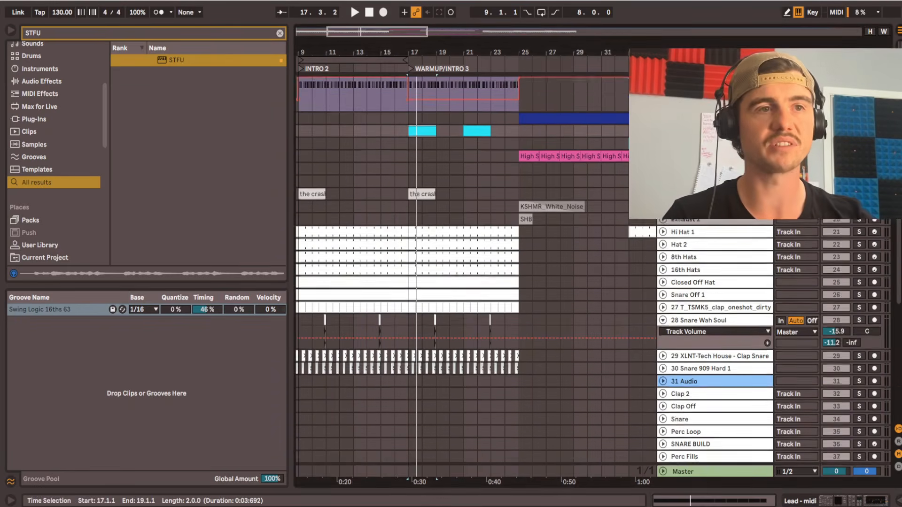
Look over the sub bass and lead clips with their automation in the WARMUP/INTRO 3 section.
{"action": "scroll", "coordinate": [476, 114], "scroll_direction": "up", "scroll_amount": 3}
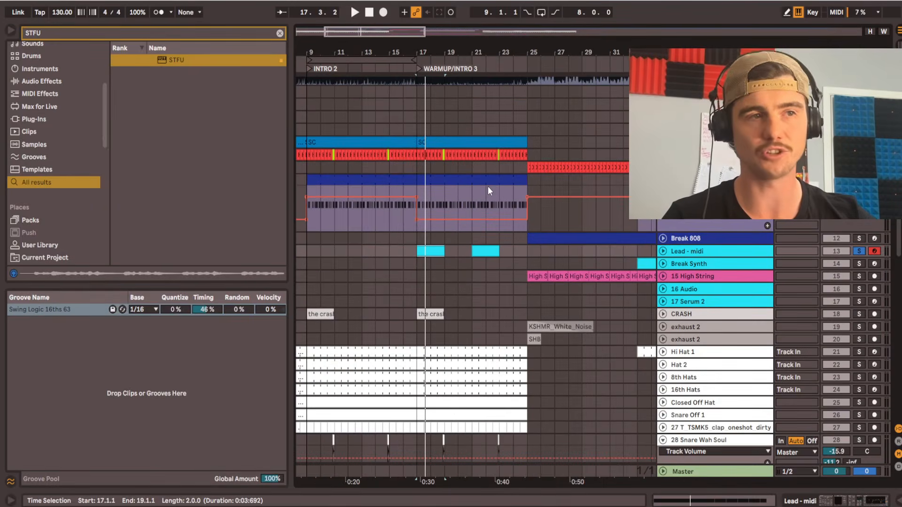
{"action": "left_click", "coordinate": [433, 255]}
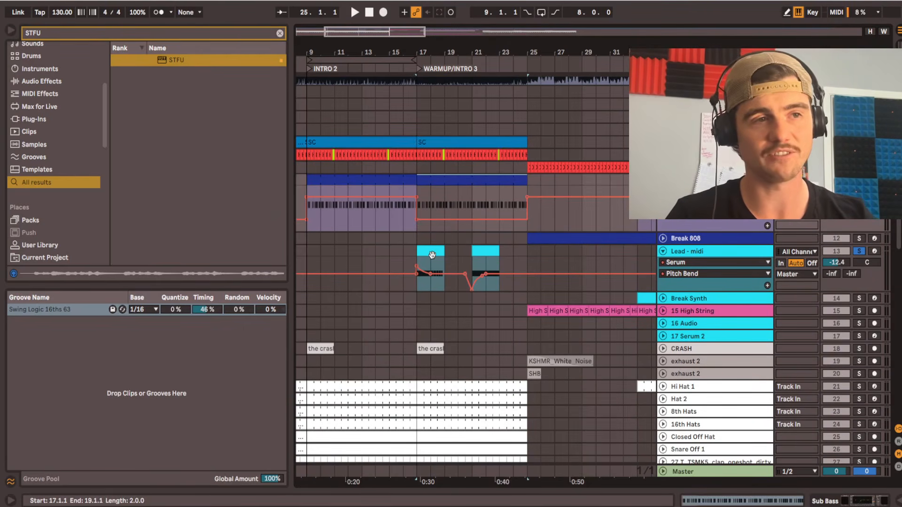
{"action": "scroll", "coordinate": [452, 253], "scroll_direction": "down", "scroll_amount": 3}
{"action": "scroll", "coordinate": [598, 203], "scroll_direction": "up", "scroll_amount": 4}
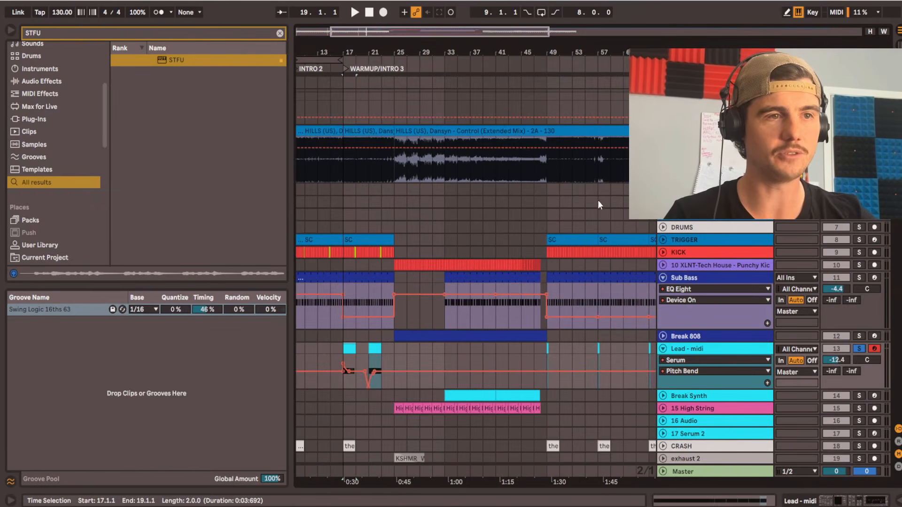
Examine the reference track's waveform after the break by marking the eight-bar phrases from 49.1.1 and from 57.1.1.
{"action": "scroll", "coordinate": [481, 173], "scroll_direction": "right", "scroll_amount": 5}
{"action": "scroll", "coordinate": [474, 177], "scroll_direction": "right", "scroll_amount": 5}
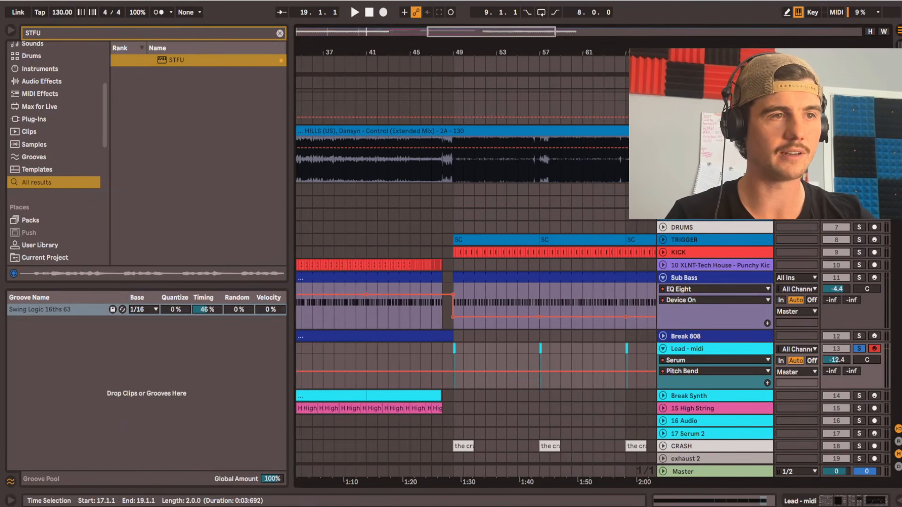
{"action": "left_click", "coordinate": [540, 170]}
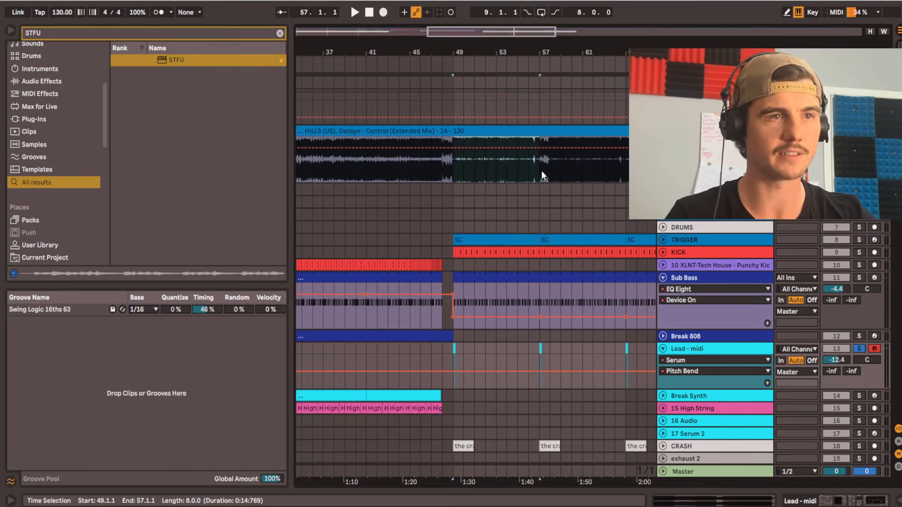
{"action": "left_click", "coordinate": [625, 176], "text": "shift"}
Play the reference track briefly from 65.1.1, where the next lead clip starts.
{"action": "scroll", "coordinate": [567, 174], "scroll_direction": "up", "scroll_amount": 5}
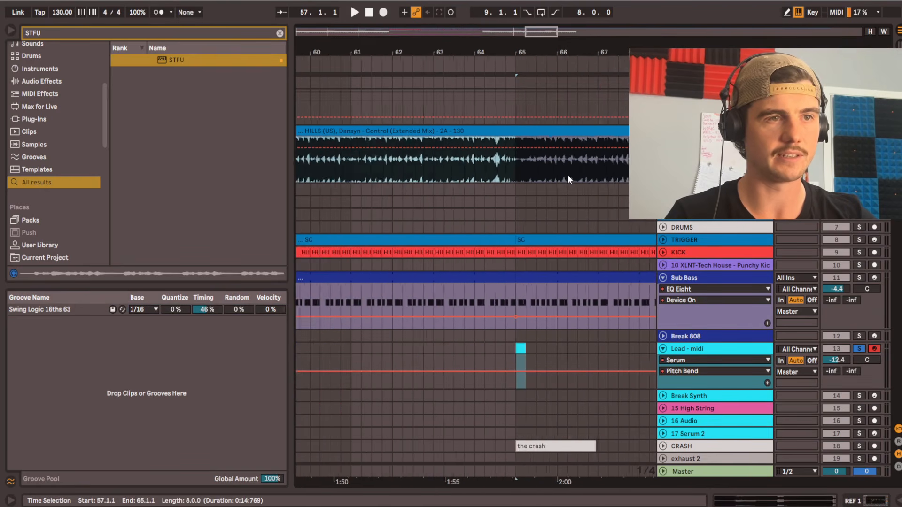
{"action": "left_click", "coordinate": [505, 179]}
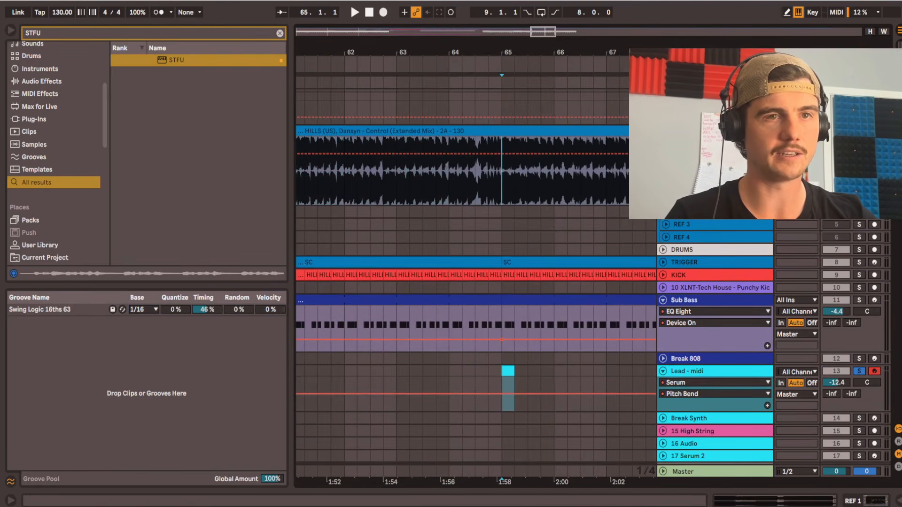
{"action": "key", "text": "space"}
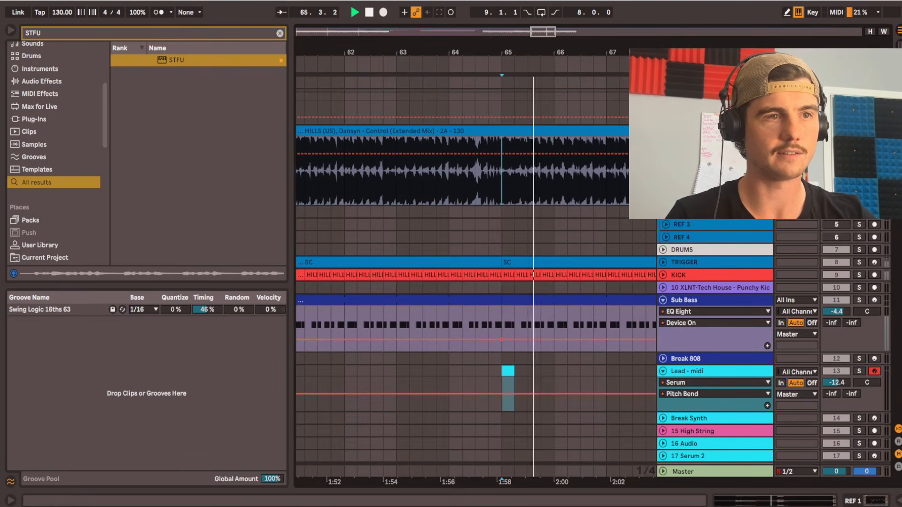
{"action": "key", "text": "space"}
Select the sub bass clip from 17.1.1 to 25.1.1 and review the lead, crash and drum layers of WARMUP/INTRO 3.
{"action": "key", "text": "w"}
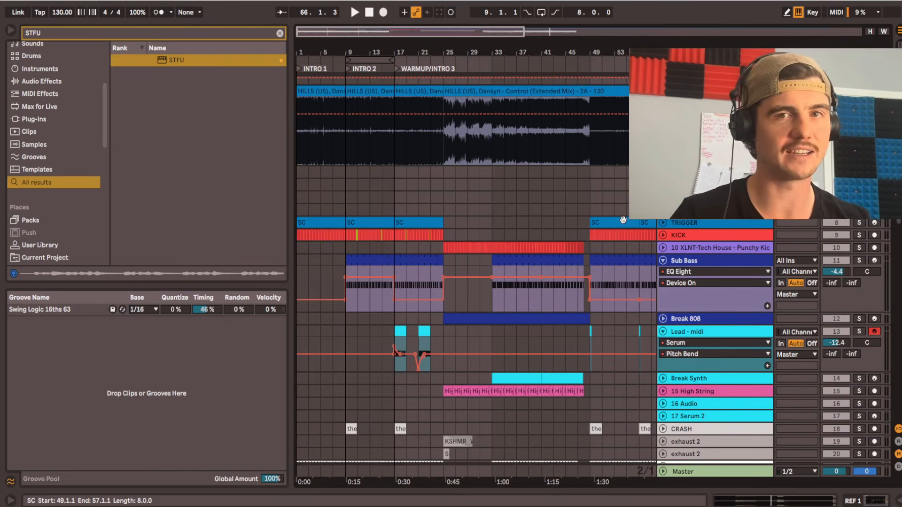
{"action": "left_click", "coordinate": [407, 262]}
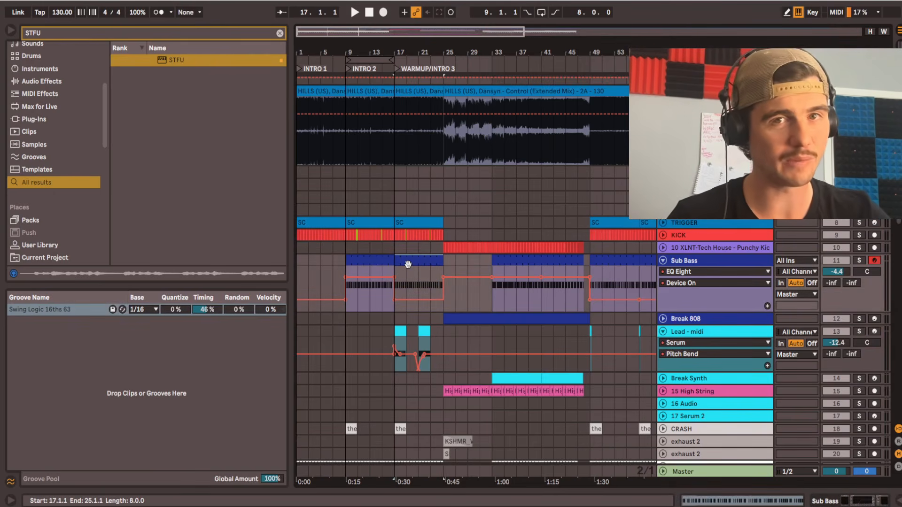
{"action": "key", "text": "z"}
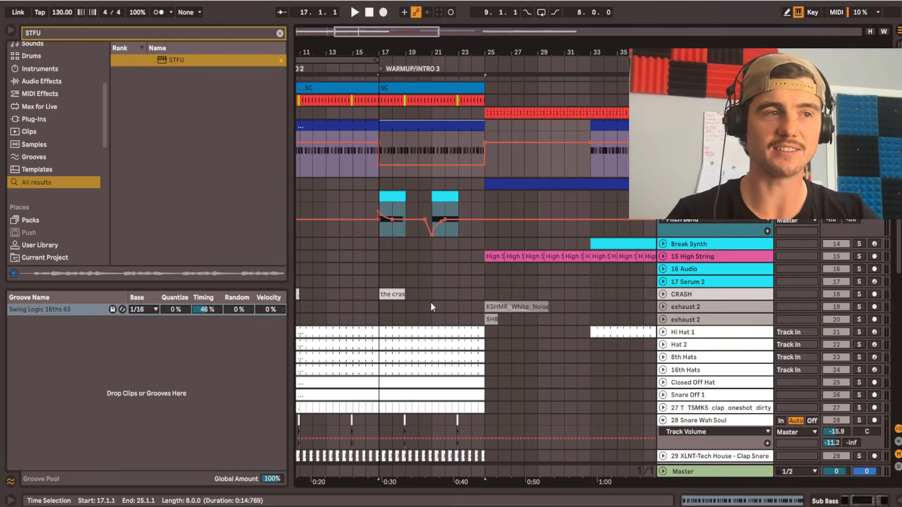
{"action": "scroll", "coordinate": [430, 303], "scroll_direction": "up", "scroll_amount": 5}
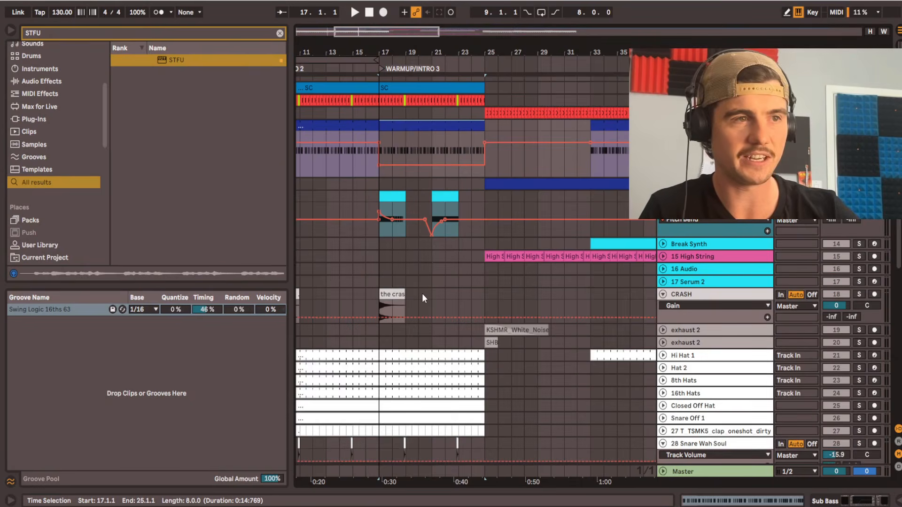
Play the looped WARMUP/INTRO 3 section from 17.1.1 with all its layers, and stop playback once it has looped.
{"action": "scroll", "coordinate": [422, 293], "scroll_direction": "left", "scroll_amount": 3}
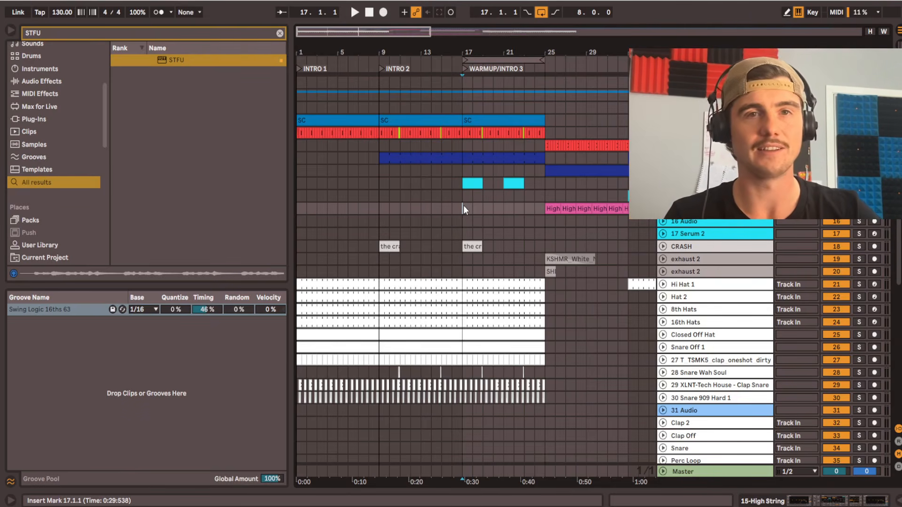
{"action": "key", "text": "space"}
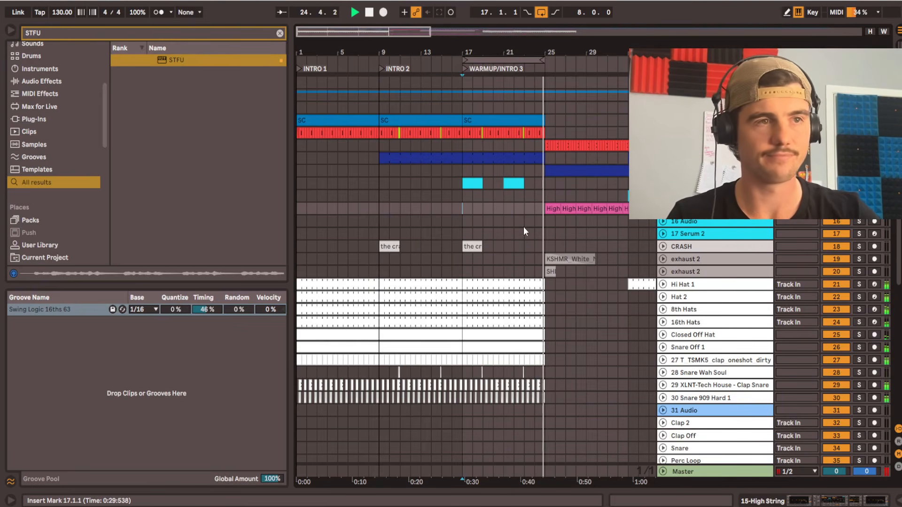
{"action": "key", "text": "space"}
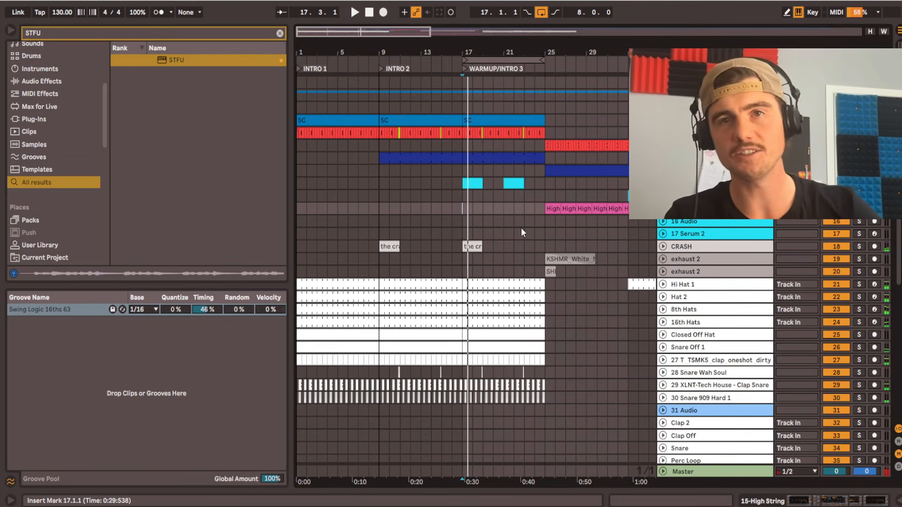